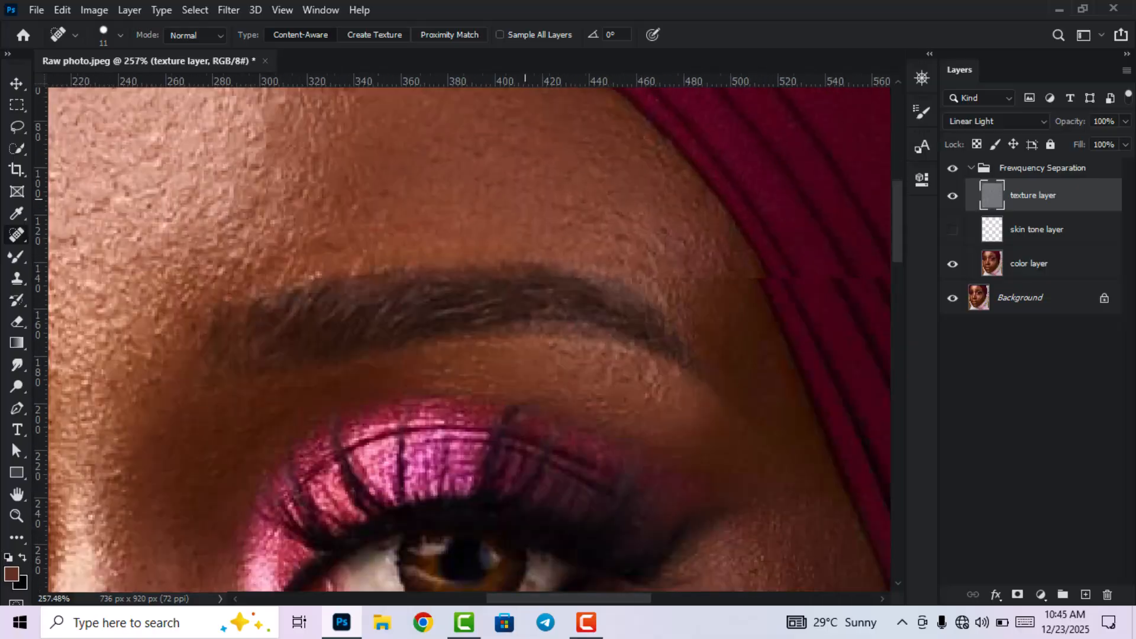
Make the skin tone layer visible, select it and activate the Brush tool
{"action": "scroll", "coordinate": [495, 340], "scroll_direction": "up", "scroll_amount": 4}
{"action": "scroll", "coordinate": [496, 391], "scroll_direction": "down", "scroll_amount": 5}
{"action": "scroll", "coordinate": [495, 392], "scroll_direction": "down", "scroll_amount": 5}
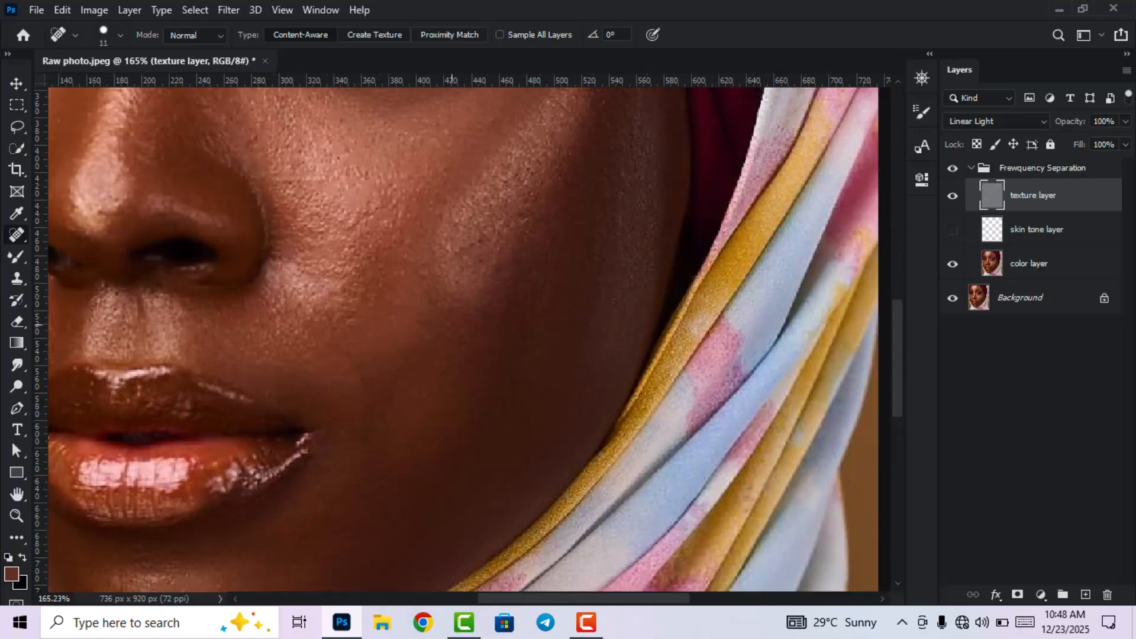
{"action": "left_click", "coordinate": [953, 230]}
{"action": "left_click", "coordinate": [1037, 229]}
{"action": "key", "text": "b"}
{"action": "scroll", "coordinate": [385, 367], "scroll_direction": "up", "scroll_amount": 4}
{"action": "scroll", "coordinate": [518, 329], "scroll_direction": "down", "scroll_amount": 3}
{"action": "scroll", "coordinate": [518, 329], "scroll_direction": "up", "scroll_amount": 3}
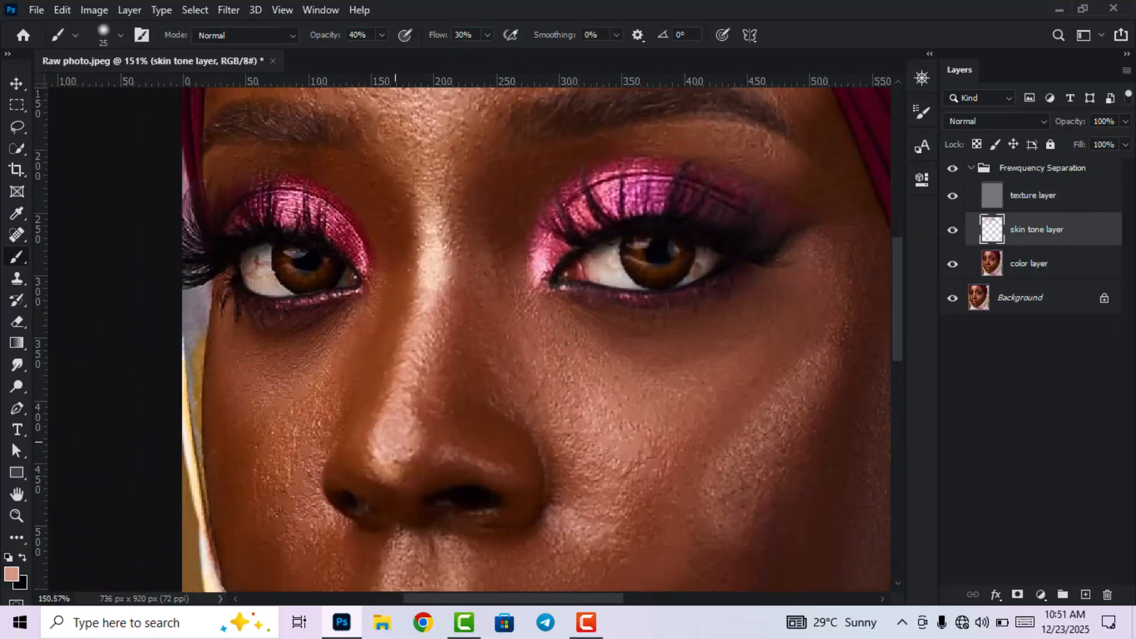
{"action": "scroll", "coordinate": [459, 340], "scroll_direction": "down", "scroll_amount": 5}
{"action": "scroll", "coordinate": [367, 414], "scroll_direction": "down", "scroll_amount": 4}
{"action": "scroll", "coordinate": [406, 403], "scroll_direction": "up", "scroll_amount": 8}
{"action": "scroll", "coordinate": [467, 338], "scroll_direction": "down", "scroll_amount": 2}
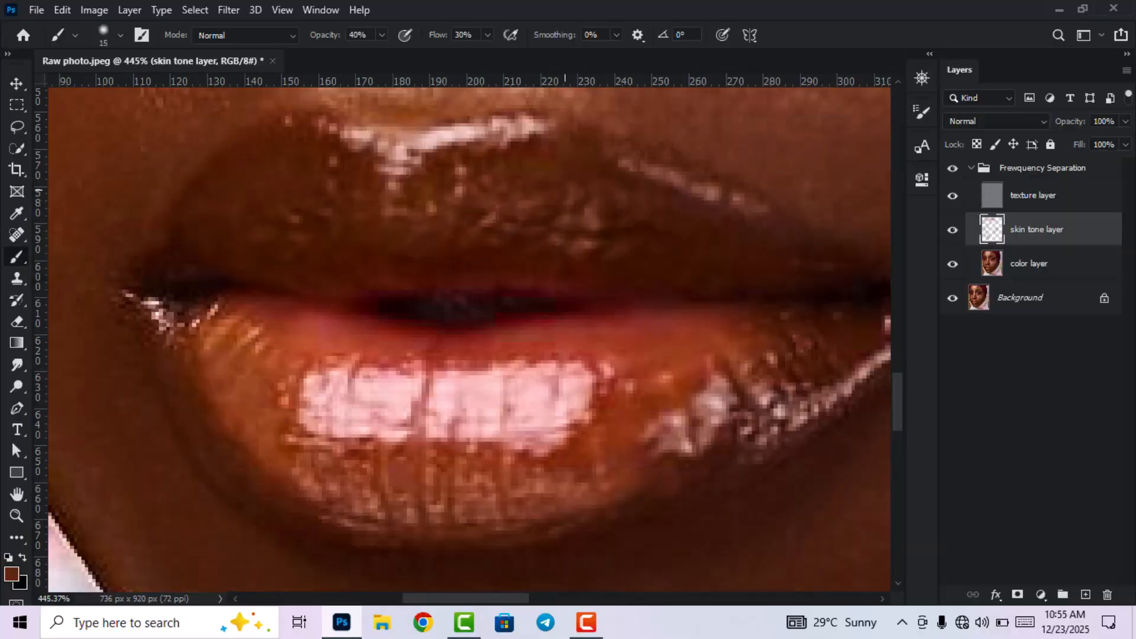
{"action": "scroll", "coordinate": [467, 338], "scroll_direction": "up", "scroll_amount": 4}
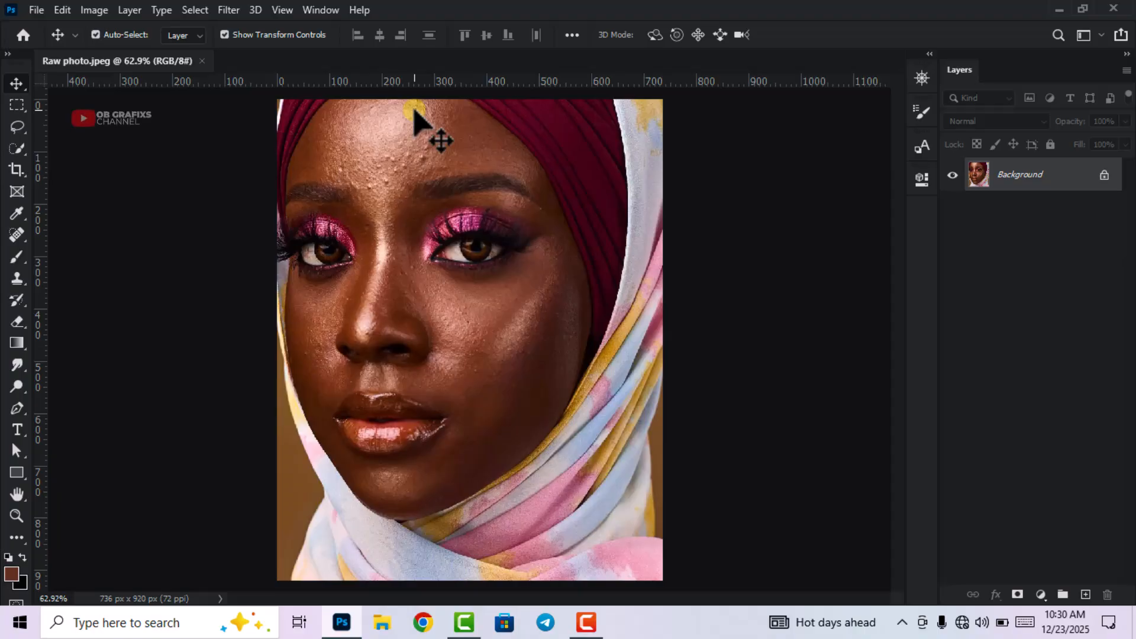
{"action": "scroll", "coordinate": [459, 151], "scroll_direction": "down", "scroll_amount": 1}
{"action": "scroll", "coordinate": [462, 144], "scroll_direction": "up", "scroll_amount": 1}
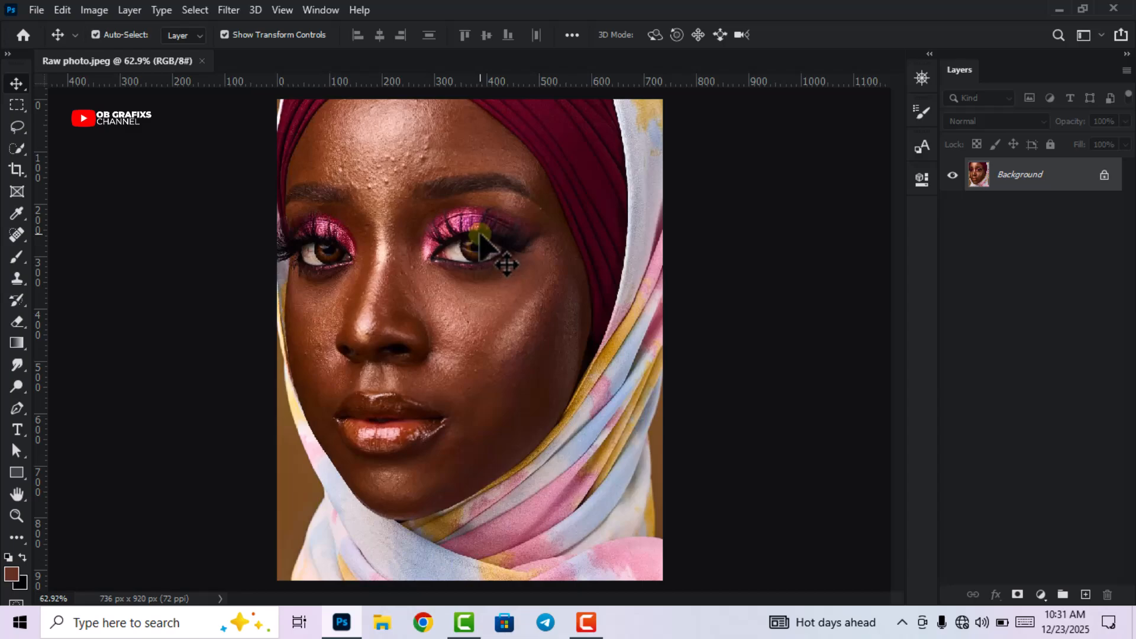
{"action": "scroll", "coordinate": [559, 223], "scroll_direction": "down", "scroll_amount": 1}
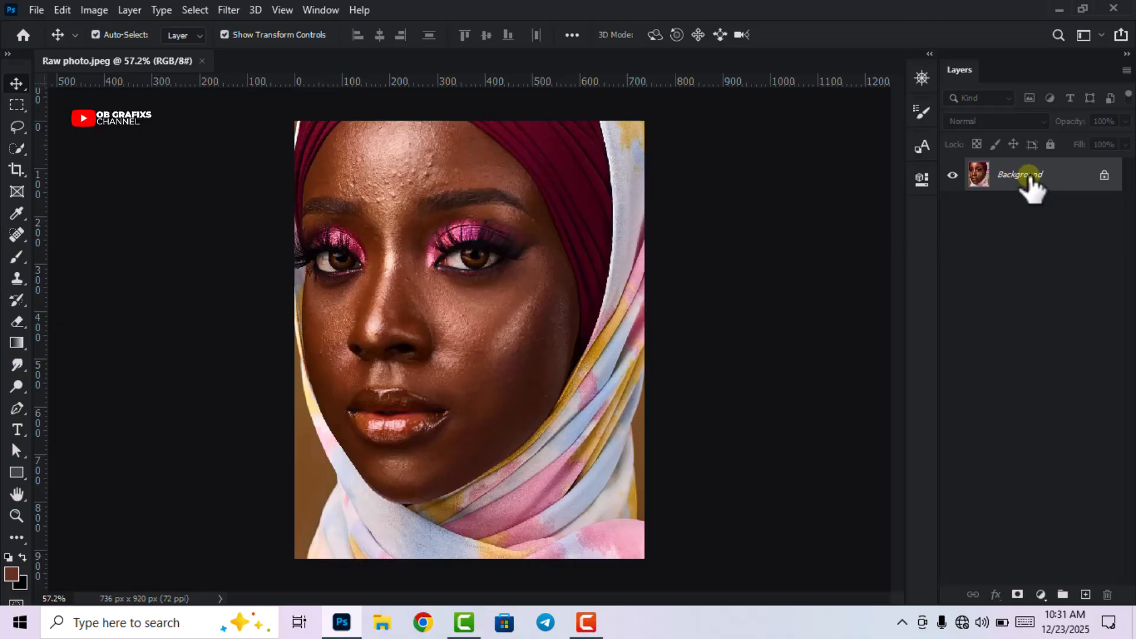
Duplicate the Background layer twice and rename the lower copy "color layer"
{"action": "key", "text": "ctrl+j"}
{"action": "key", "text": "ctrl+j"}
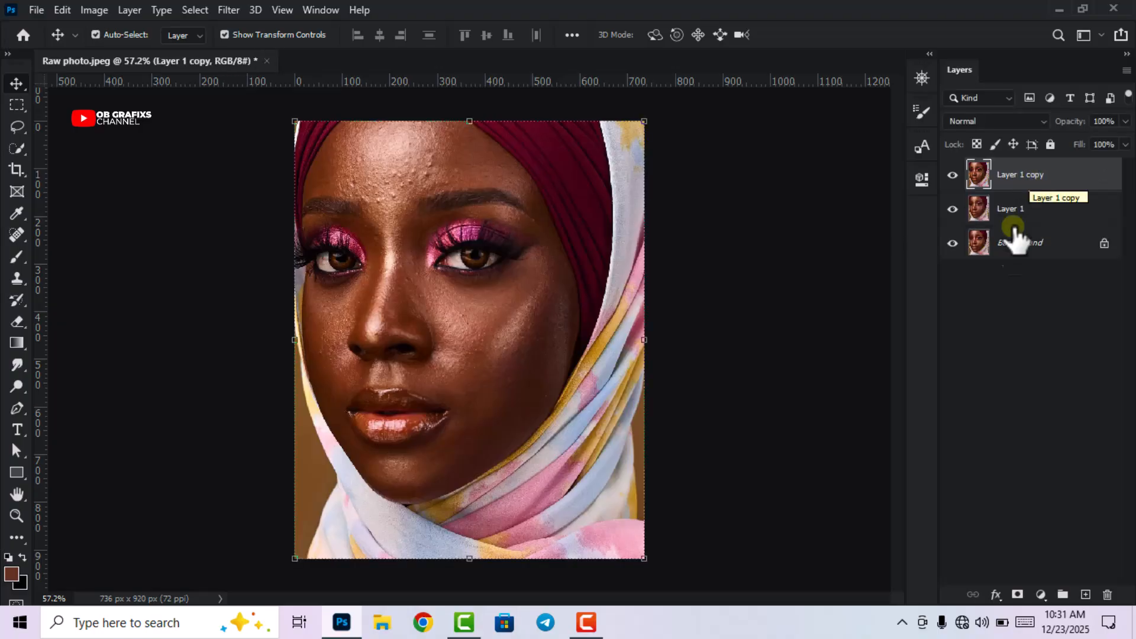
{"action": "double_click", "coordinate": [1013, 209]}
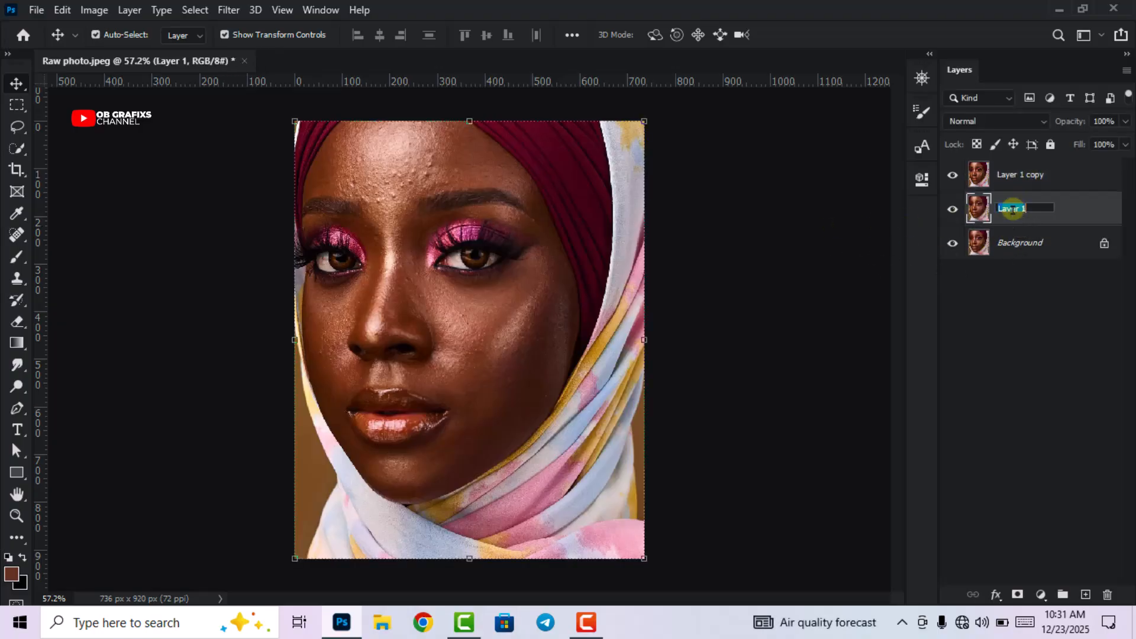
{"action": "type", "text": "color layer"}
{"action": "key", "text": "Return"}
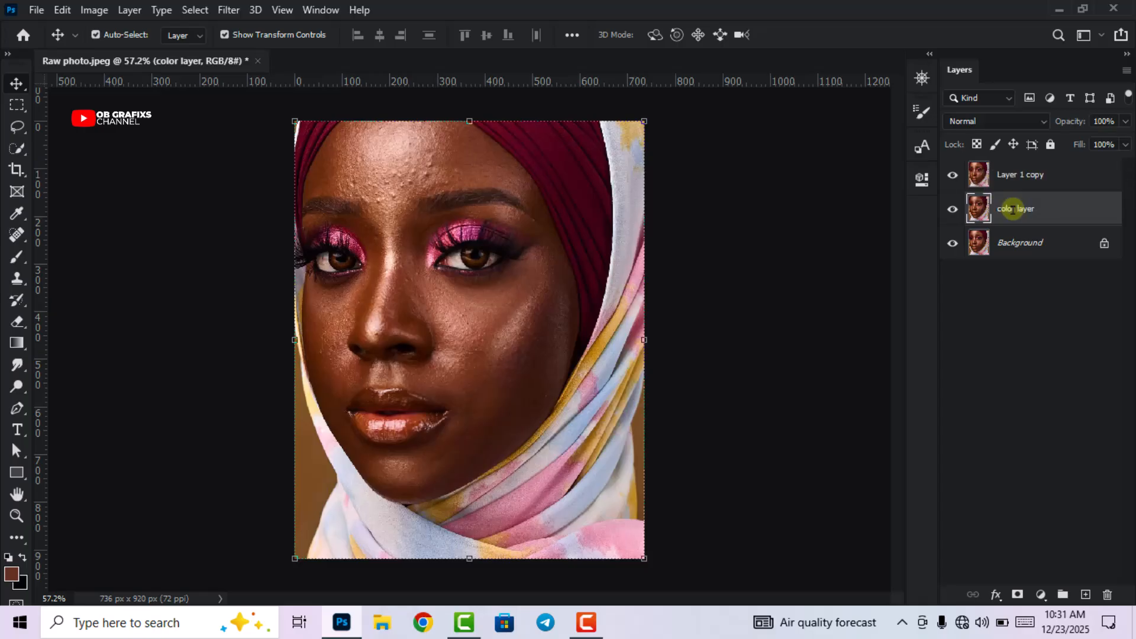
Rename the topmost copy of the photo "texture layer"
{"action": "double_click", "coordinate": [1019, 176]}
{"action": "type", "text": "texture"}
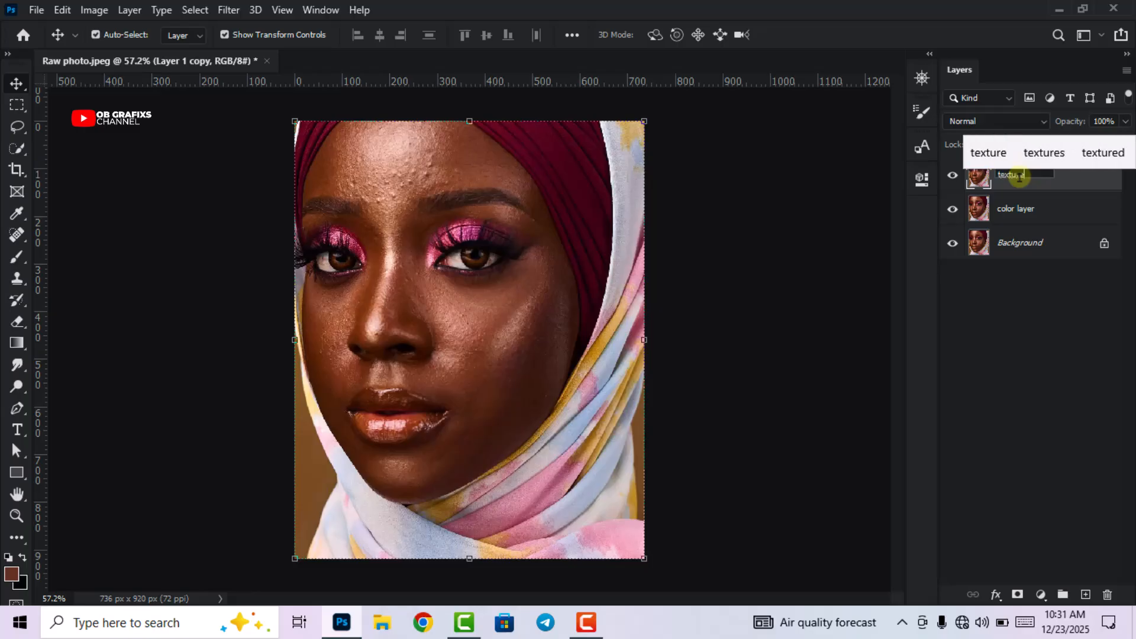
{"action": "type", "text": " layer"}
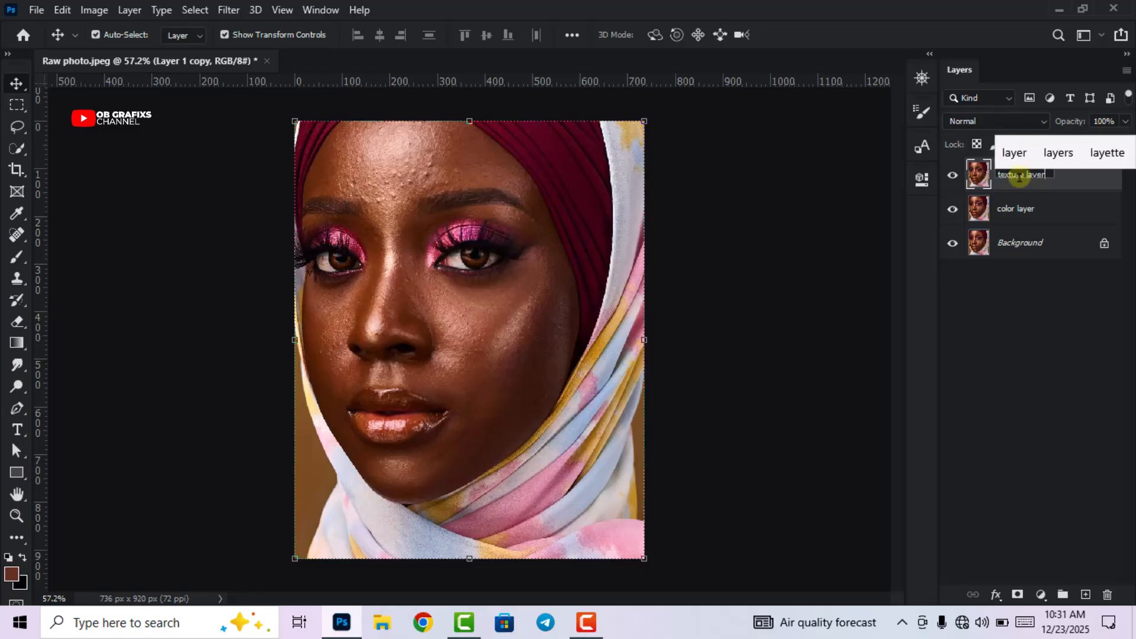
{"action": "key", "text": "Return"}
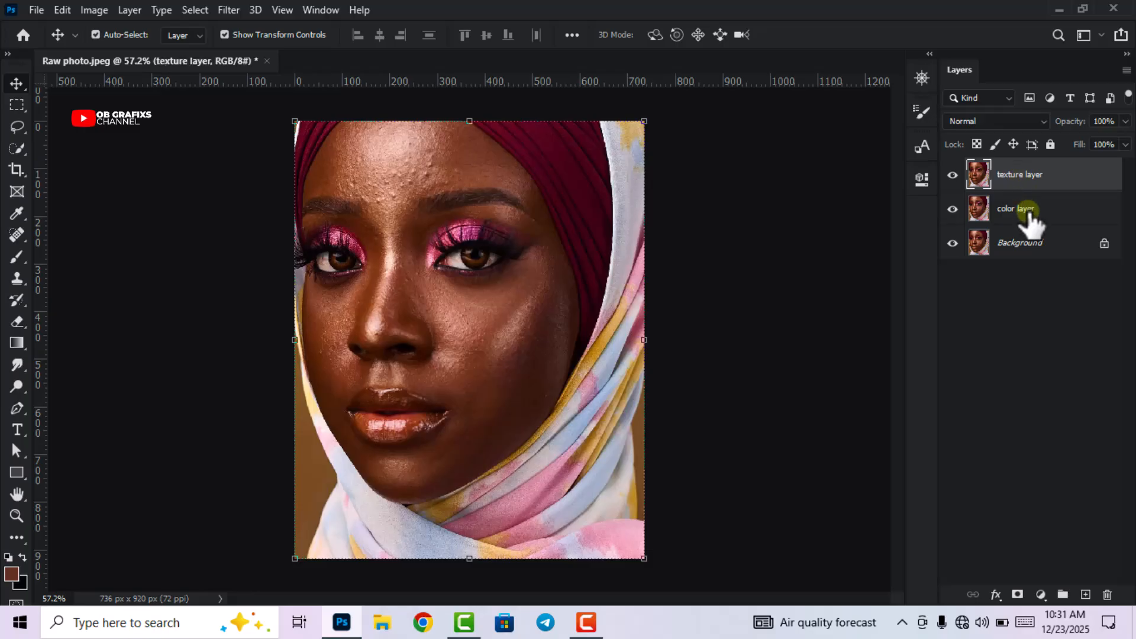
Add a new empty layer directly above the color layer and name it "skin tone layer"
{"action": "left_click", "coordinate": [1028, 219]}
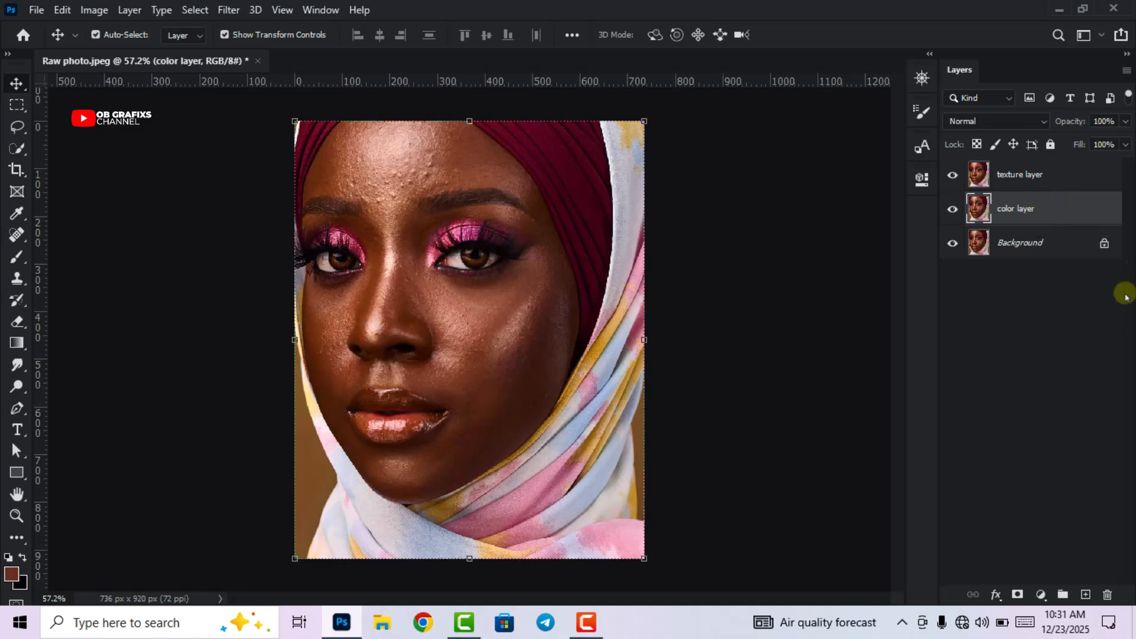
{"action": "left_click", "coordinate": [1086, 594]}
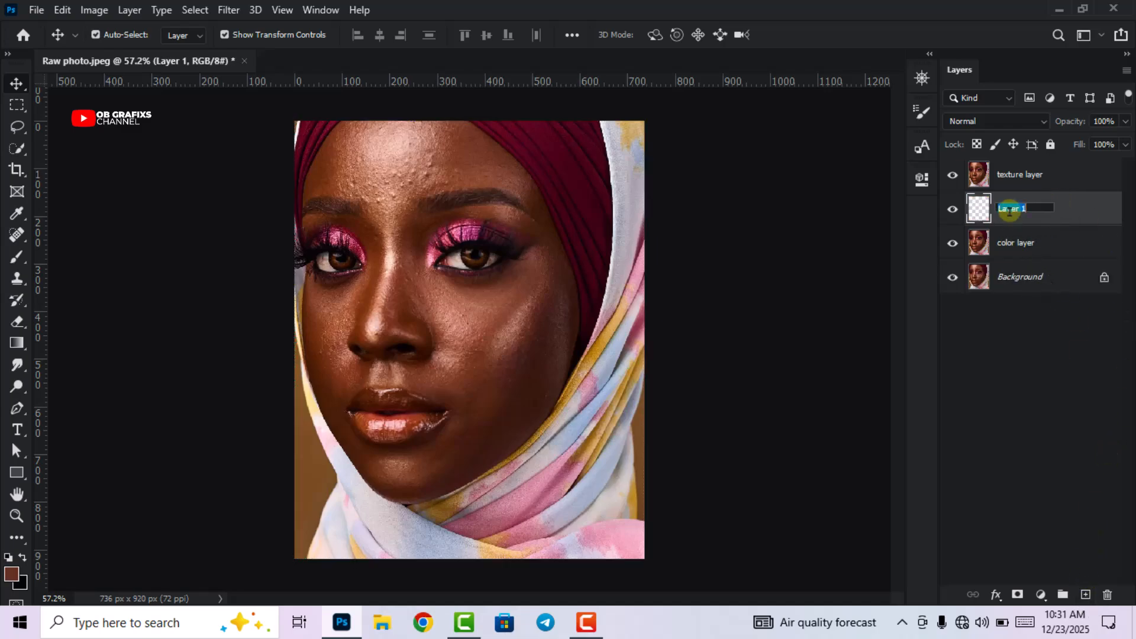
{"action": "left_click", "coordinate": [1010, 211]}
{"action": "type", "text": "skin tone"}
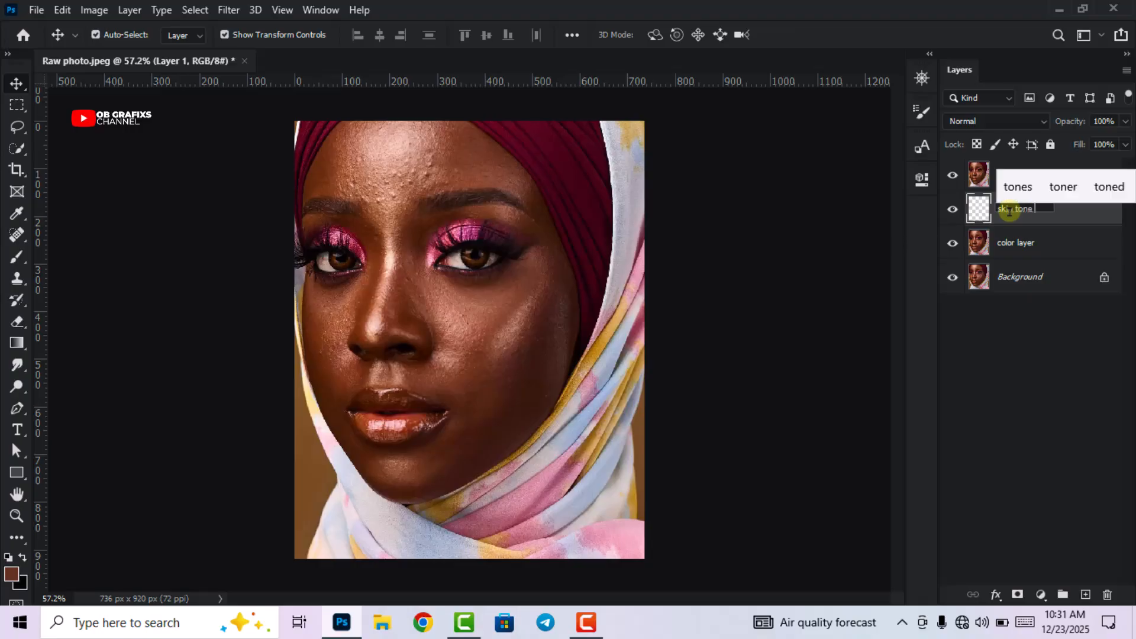
{"action": "type", "text": " layer"}
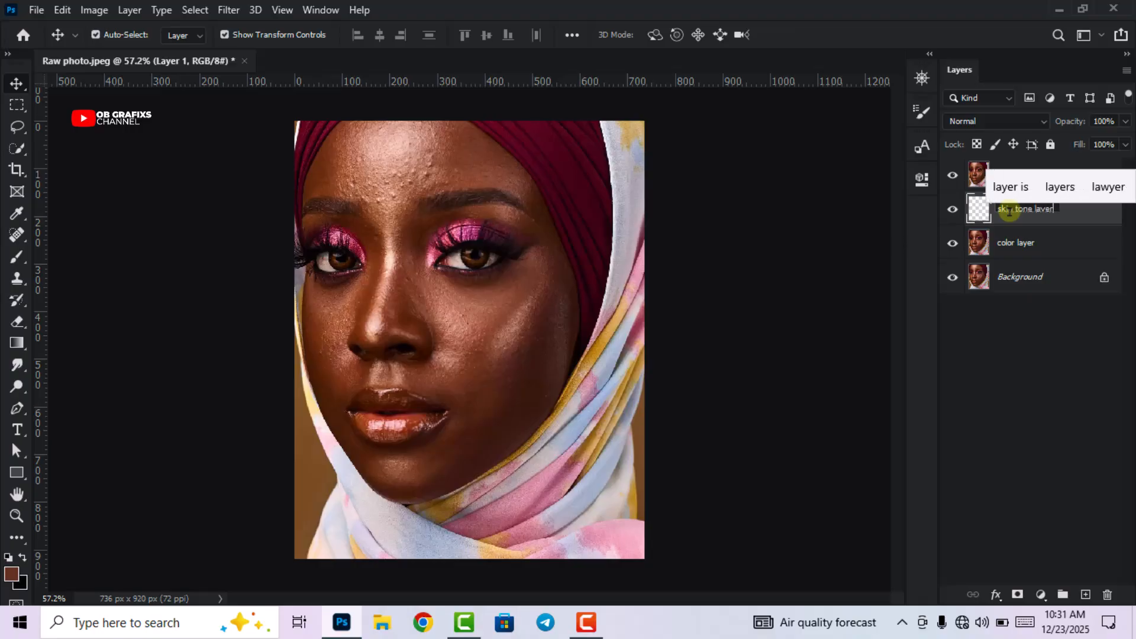
{"action": "key", "text": "Return"}
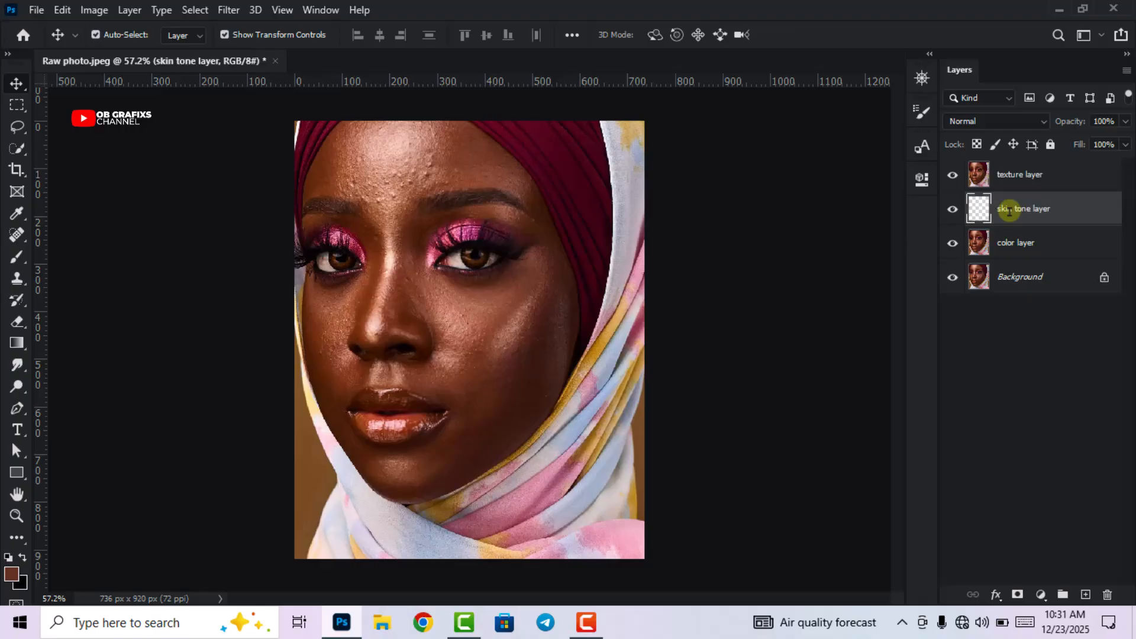
Group the texture, skin tone and color layers and name the group "Frewquency Separation"
{"action": "left_click", "coordinate": [1031, 245]}
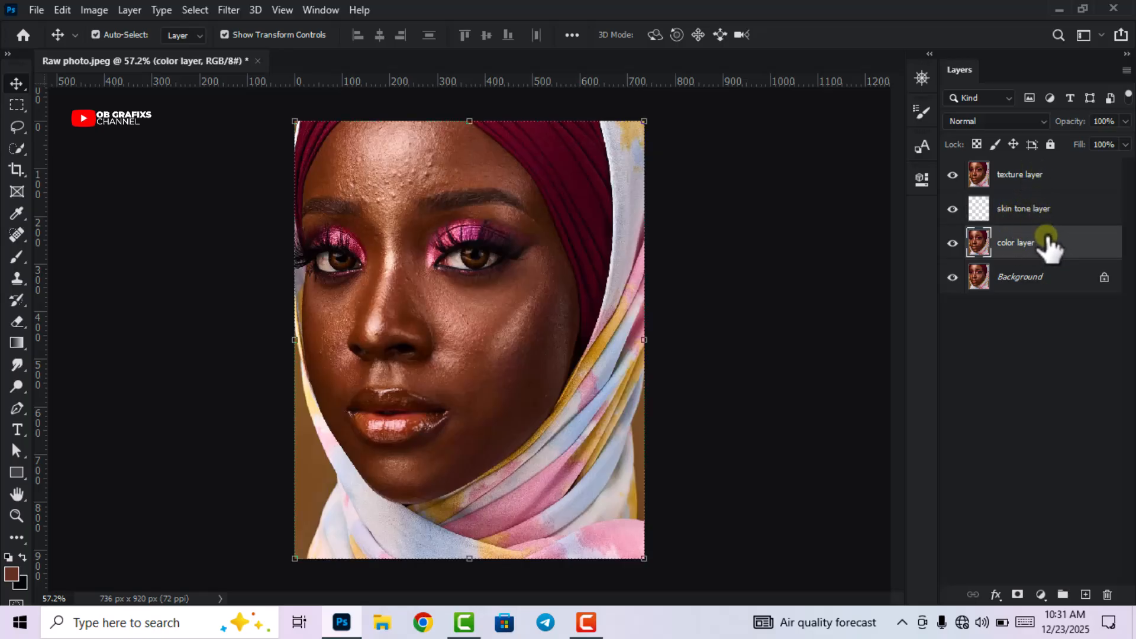
{"action": "left_click", "coordinate": [1045, 181], "text": "shift"}
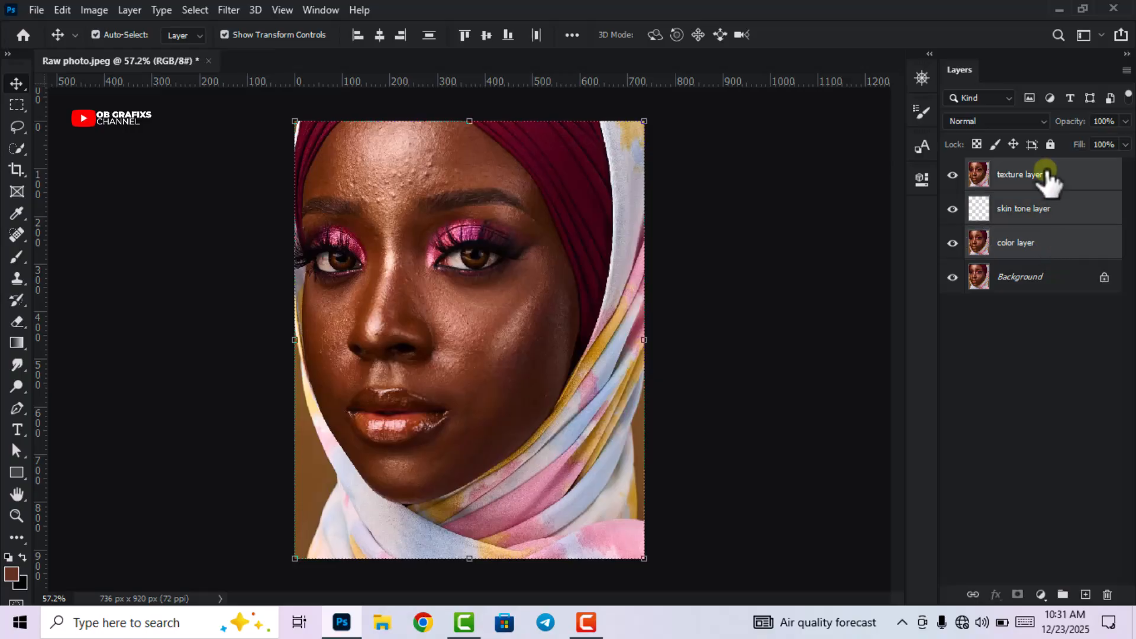
{"action": "left_click_drag", "start_coordinate": [1073, 248], "coordinate": [1064, 595]}
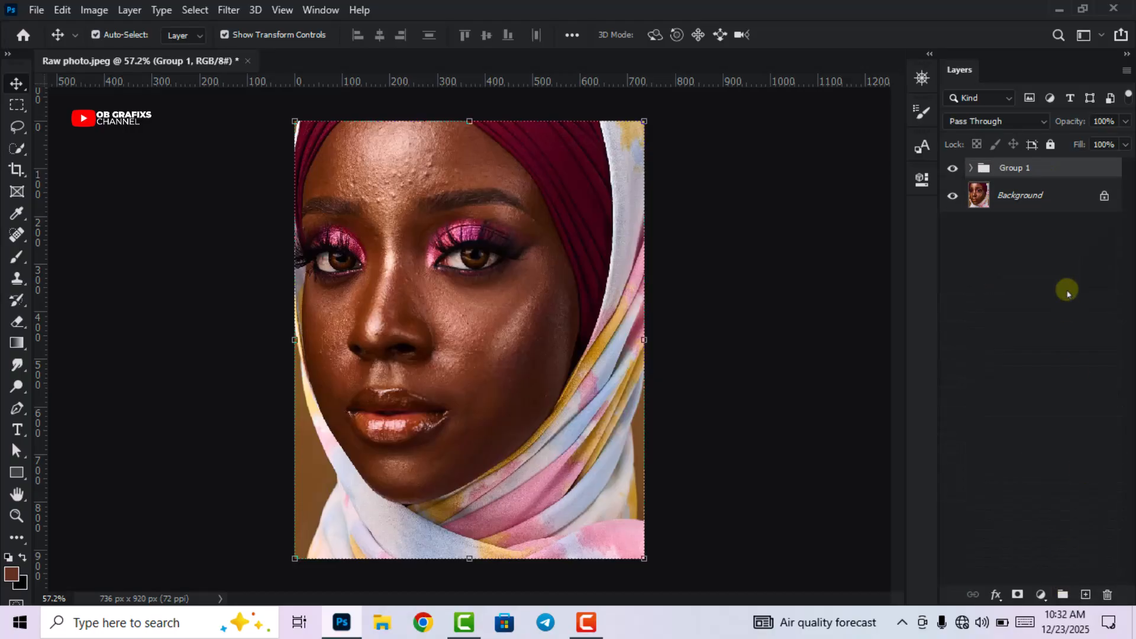
{"action": "double_click", "coordinate": [1013, 168]}
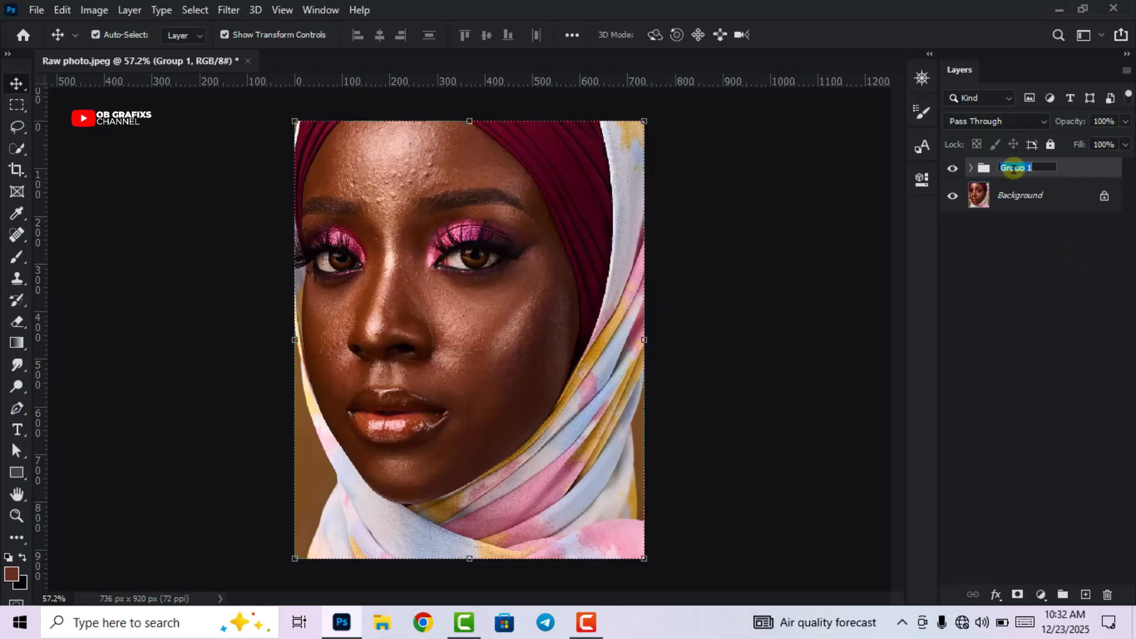
{"action": "type", "text": "Frewquenc"}
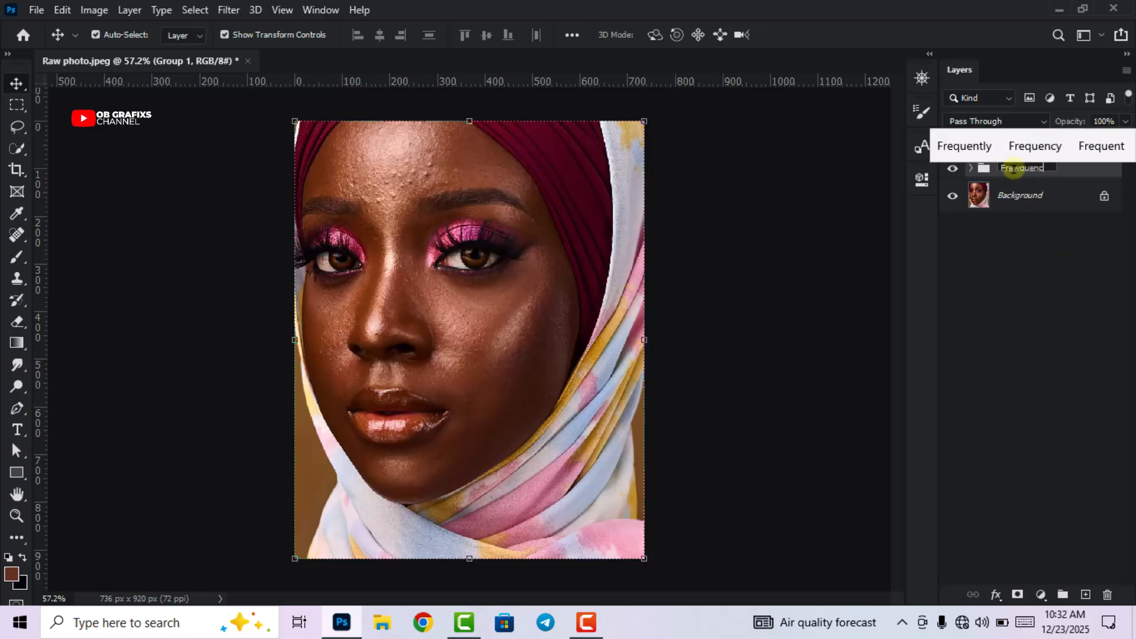
{"action": "type", "text": "y Separation"}
{"action": "key", "text": "Return"}
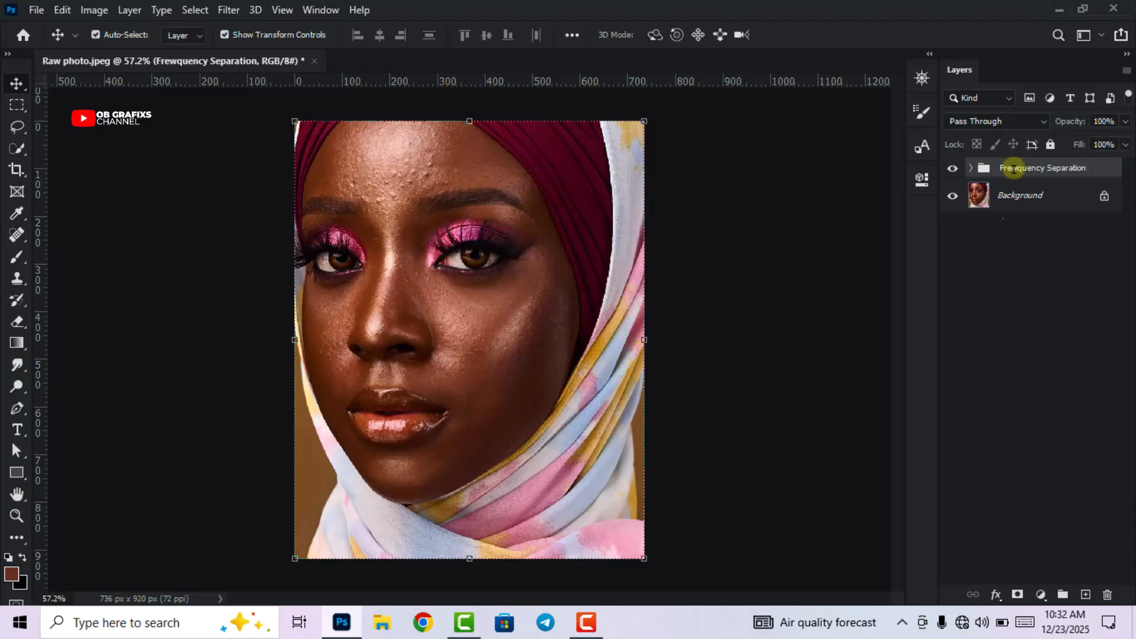
Expand the group, hide the texture and skin tone layers, and select the color layer
{"action": "left_click", "coordinate": [971, 168]}
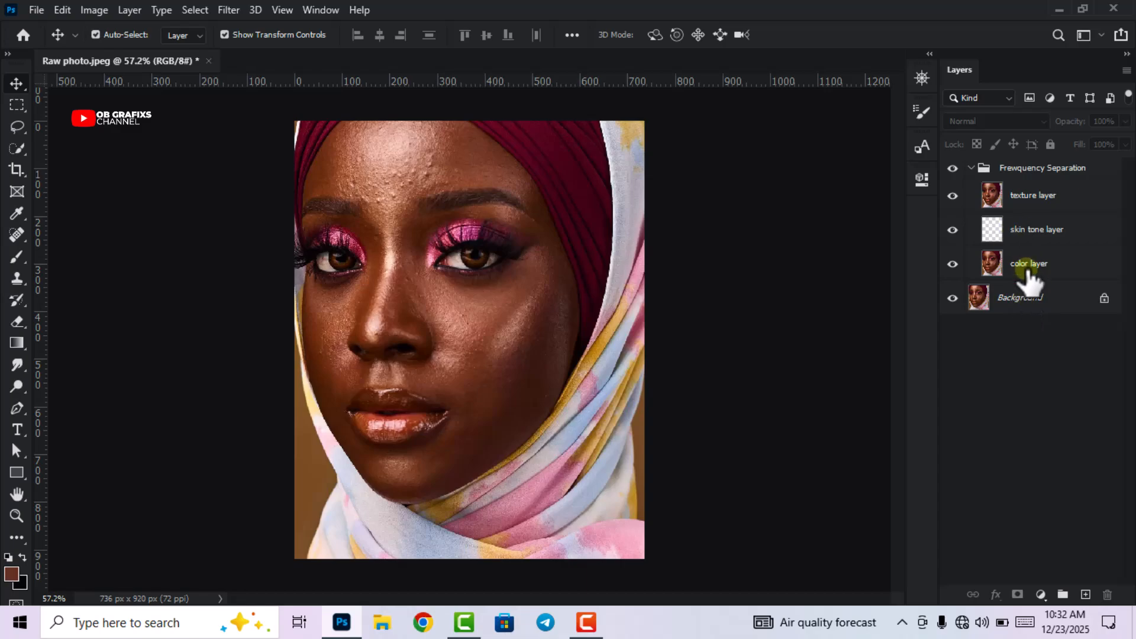
{"action": "left_click", "coordinate": [953, 195]}
{"action": "left_click", "coordinate": [953, 229]}
{"action": "left_click", "coordinate": [1038, 263]}
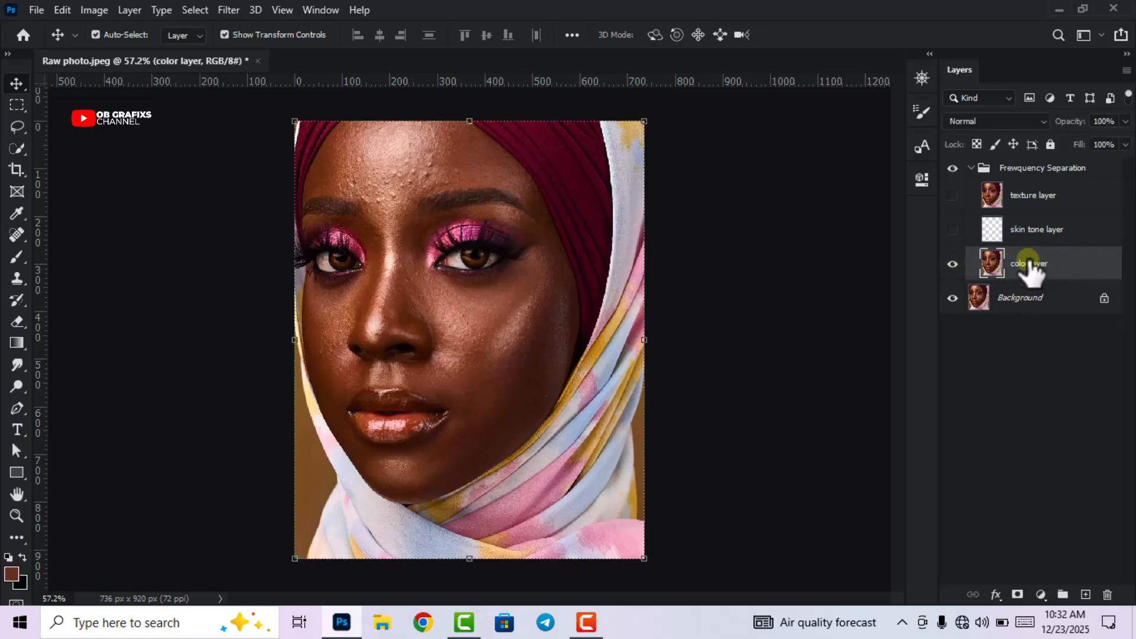
Start a Gaussian Blur on the color layer, lower the radius to 0.1 pixels and frame the forehead in the preview
{"action": "left_click", "coordinate": [235, 8]}
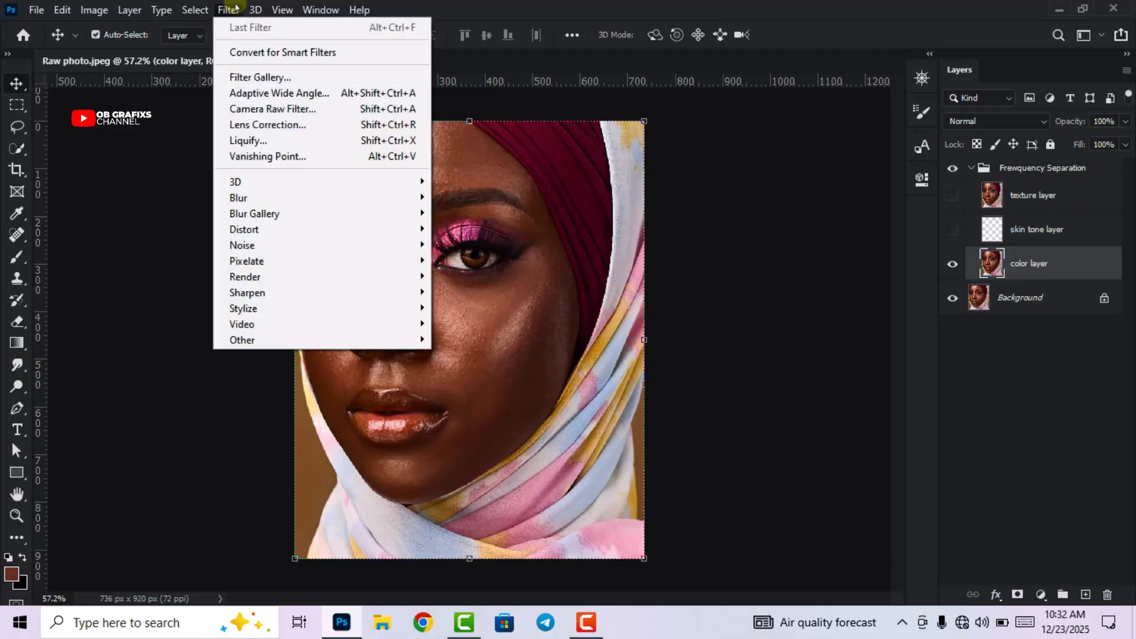
{"action": "mouse_move", "coordinate": [269, 197]}
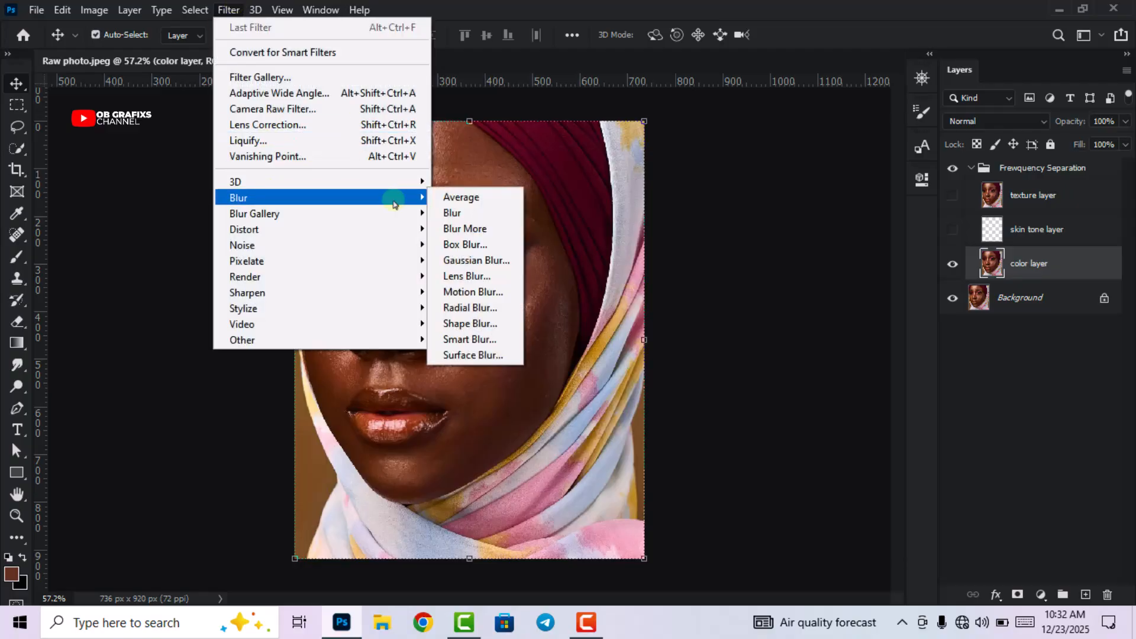
{"action": "left_click", "coordinate": [486, 262]}
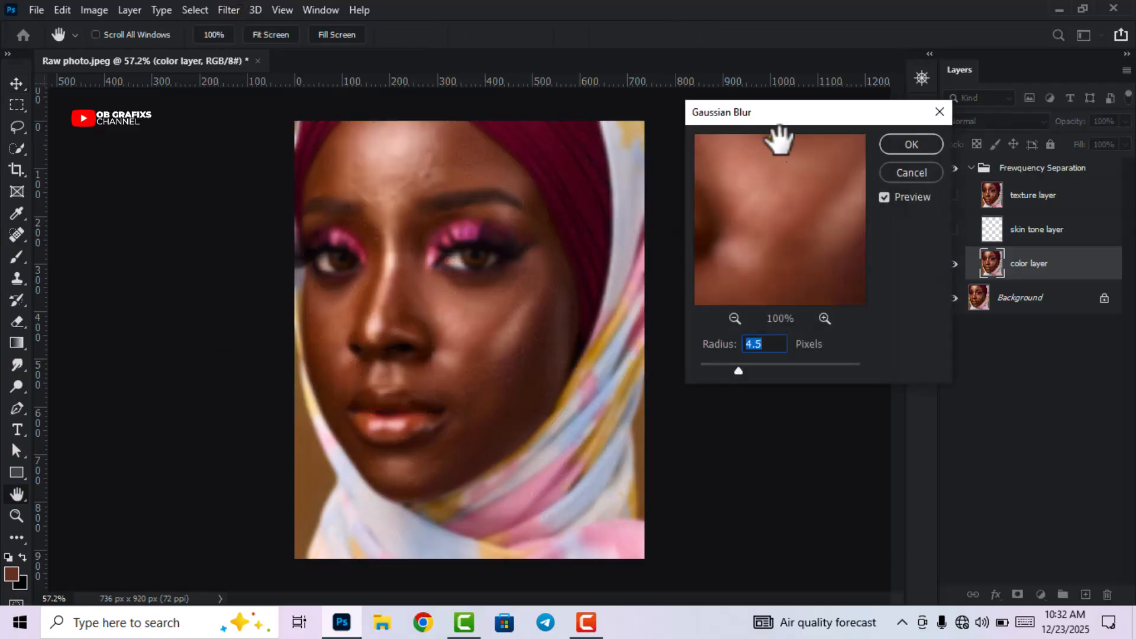
{"action": "left_click_drag", "start_coordinate": [784, 125], "coordinate": [734, 151]}
{"action": "left_click_drag", "start_coordinate": [687, 398], "coordinate": [631, 403]}
{"action": "left_click_drag", "start_coordinate": [717, 259], "coordinate": [761, 312]}
{"action": "left_click_drag", "start_coordinate": [690, 223], "coordinate": [756, 358]}
{"action": "left_click_drag", "start_coordinate": [732, 259], "coordinate": [733, 282]}
{"action": "mouse_move", "coordinate": [737, 223]}
{"action": "left_mouse_down"}
{"action": "mouse_move", "coordinate": [723, 259]}
{"action": "mouse_move", "coordinate": [736, 233]}
{"action": "mouse_move", "coordinate": [718, 215]}
{"action": "left_mouse_up"}
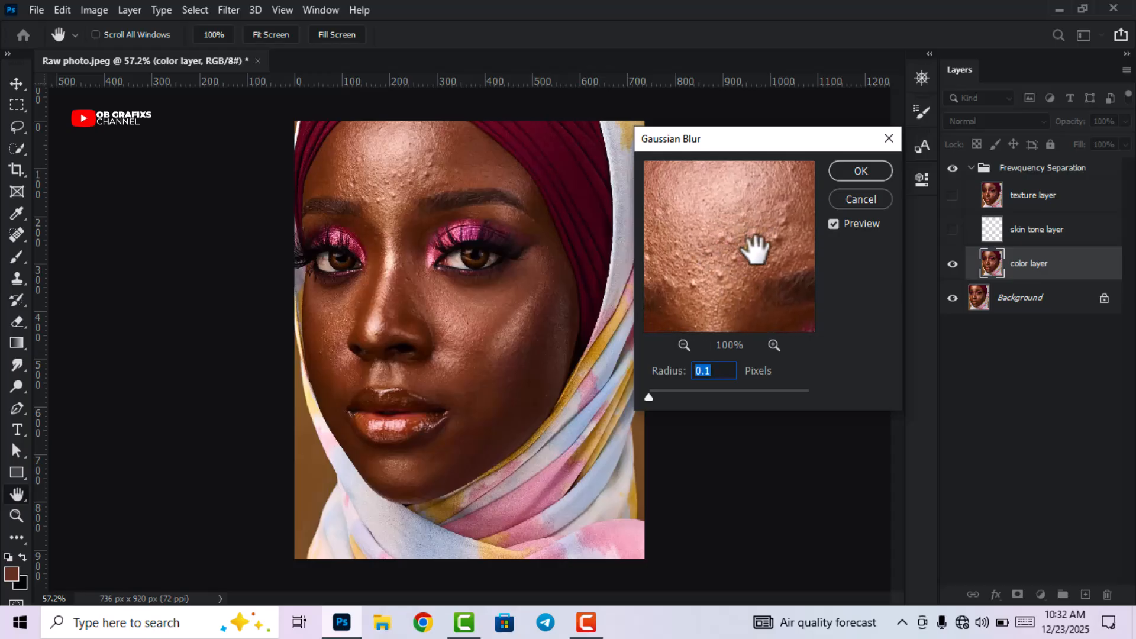
Raise the Gaussian Blur radius to 5.0 pixels, until the skin bumps blur out, and apply it to the color layer
{"action": "left_click", "coordinate": [651, 398]}
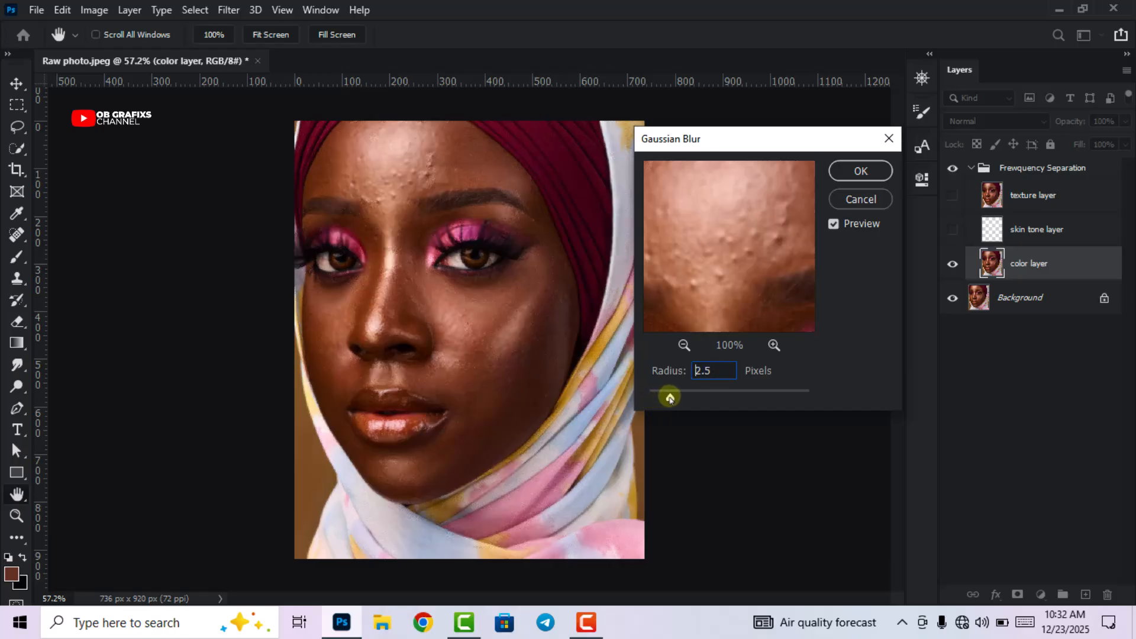
{"action": "left_click_drag", "start_coordinate": [671, 398], "coordinate": [674, 399]}
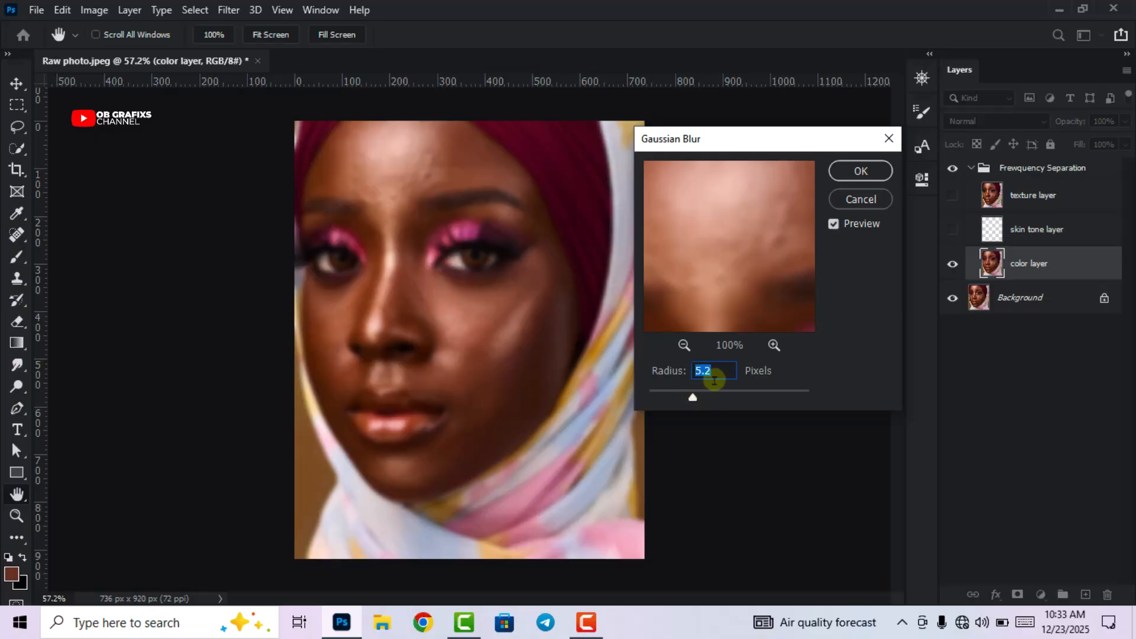
{"action": "mouse_move", "coordinate": [748, 278]}
{"action": "left_mouse_down"}
{"action": "mouse_move", "coordinate": [728, 253]}
{"action": "mouse_move", "coordinate": [748, 268]}
{"action": "left_mouse_up"}
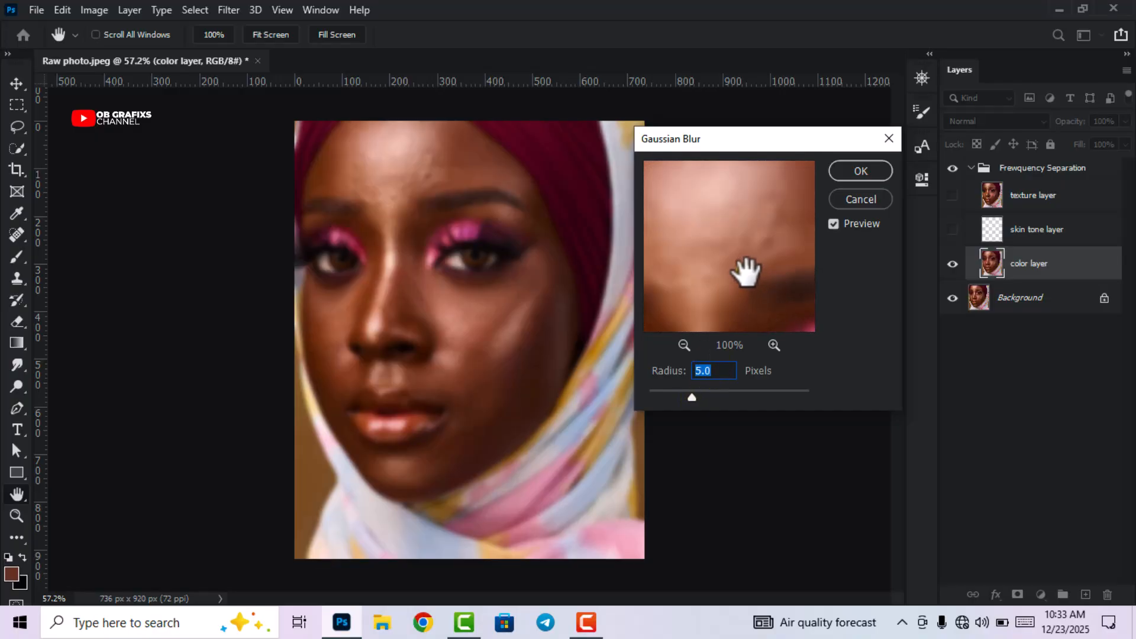
{"action": "left_click", "coordinate": [859, 170]}
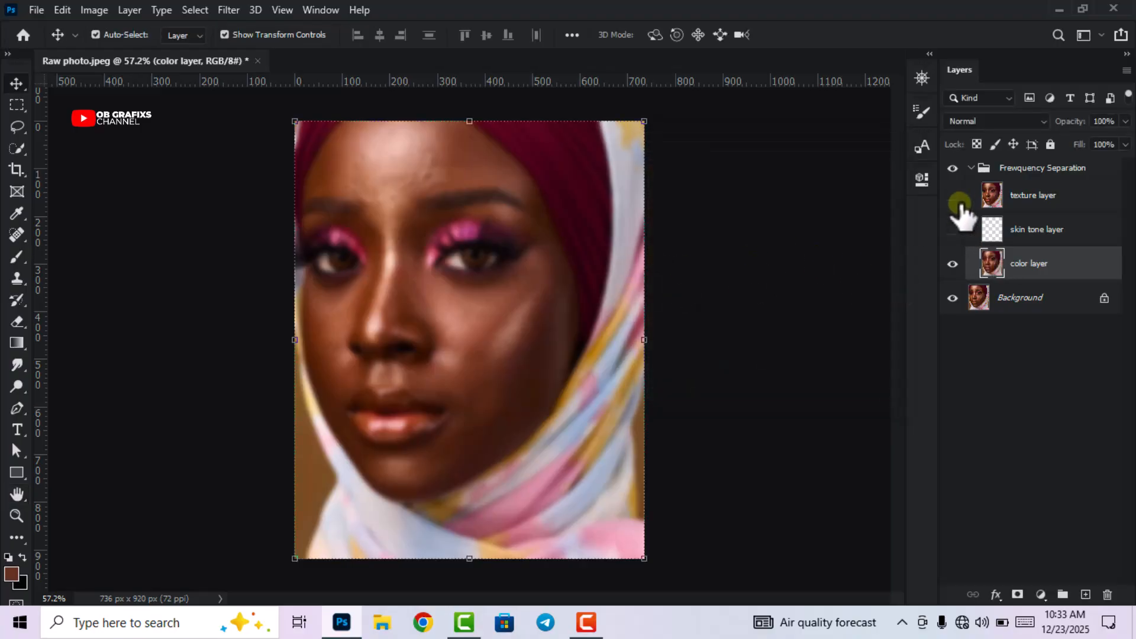
Show and select the texture layer, and start Apply Image on it with the color layer as the source layer
{"action": "left_click", "coordinate": [953, 195]}
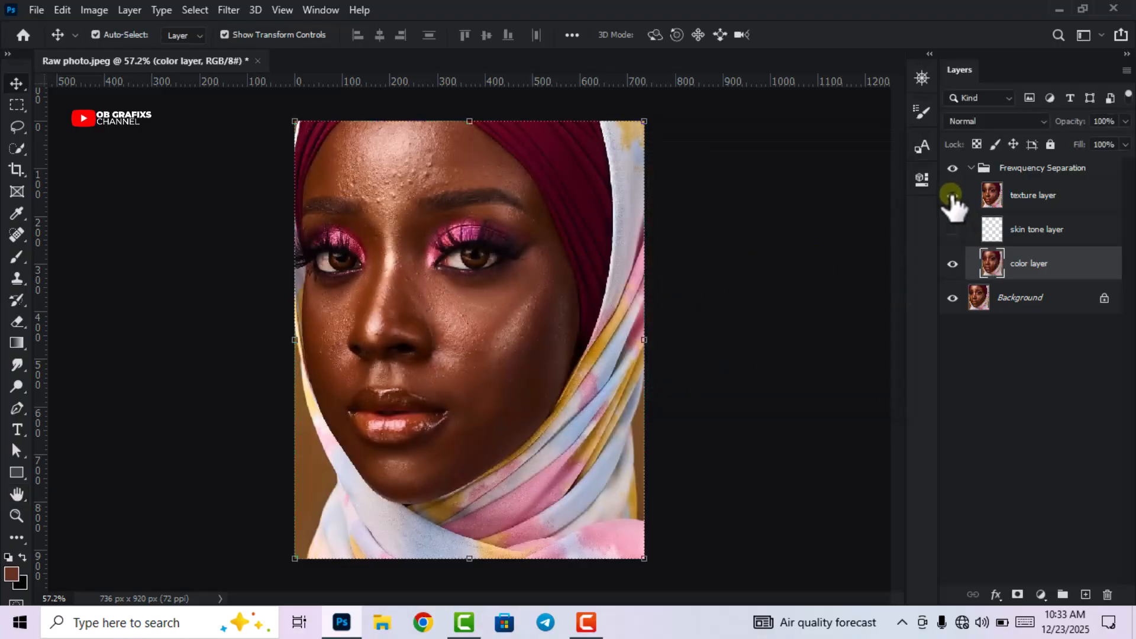
{"action": "left_click", "coordinate": [1021, 196]}
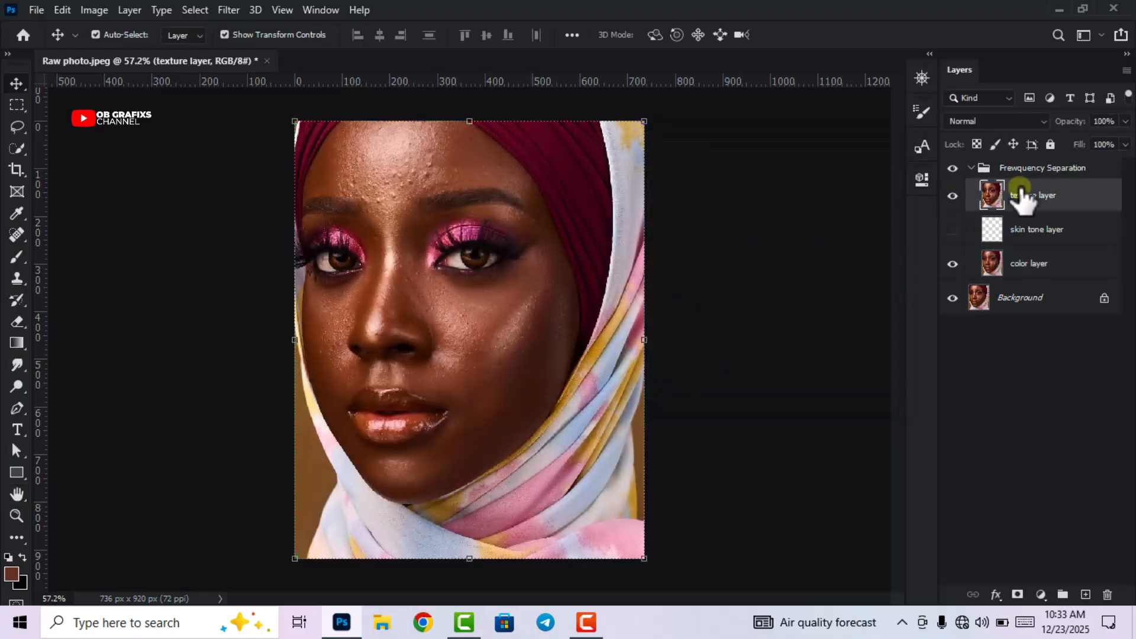
{"action": "left_click", "coordinate": [96, 11]}
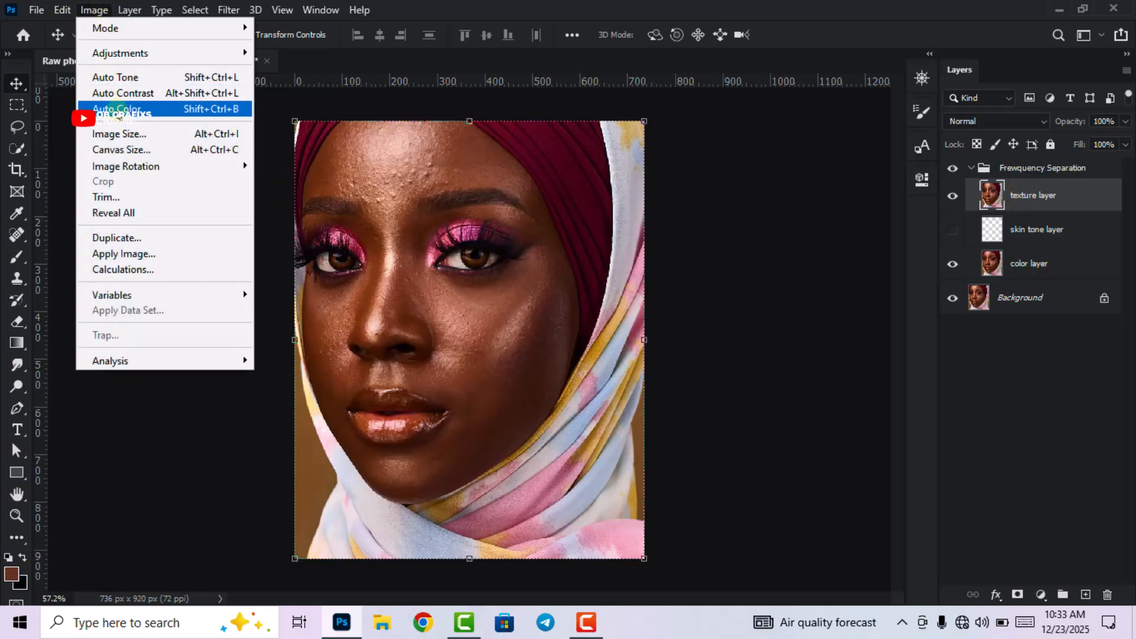
{"action": "left_click", "coordinate": [151, 253]}
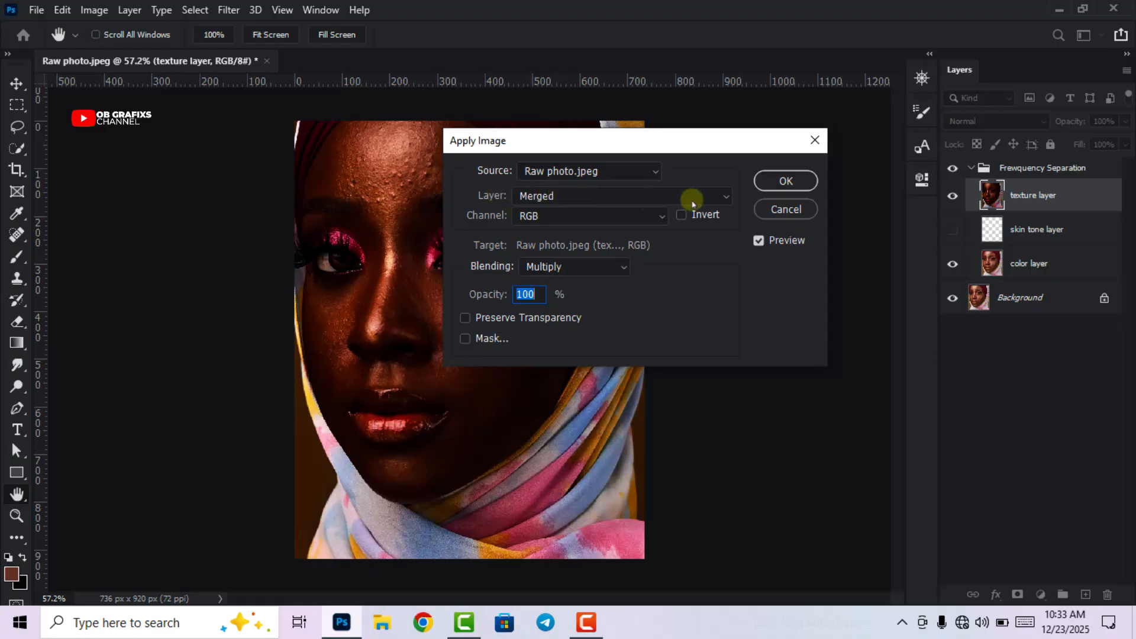
{"action": "left_click", "coordinate": [726, 197]}
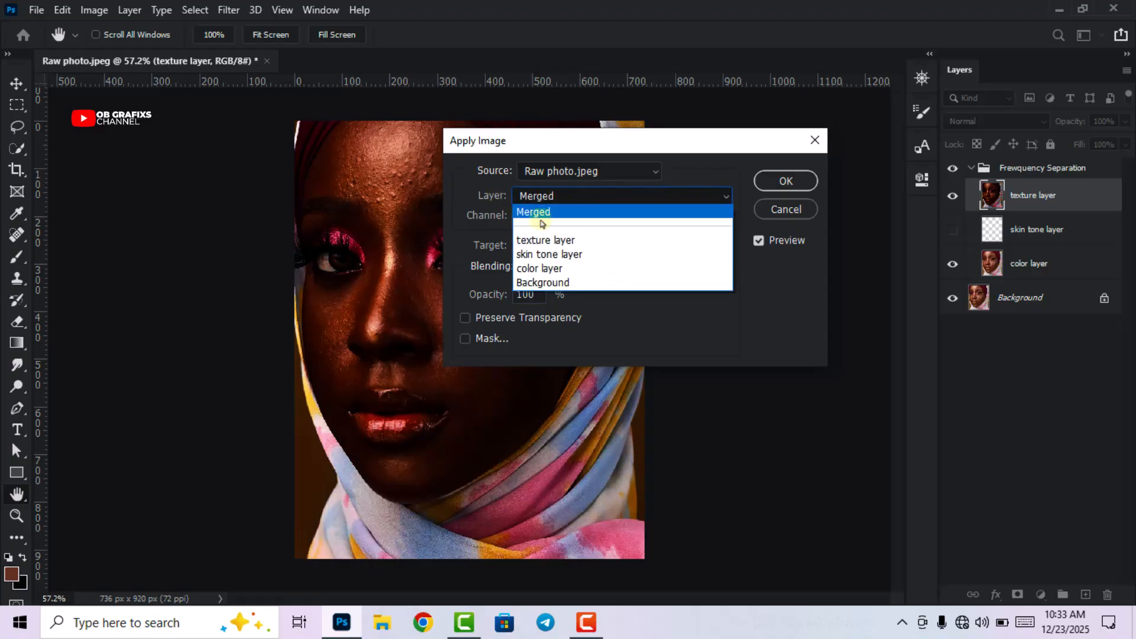
{"action": "left_click", "coordinate": [545, 269]}
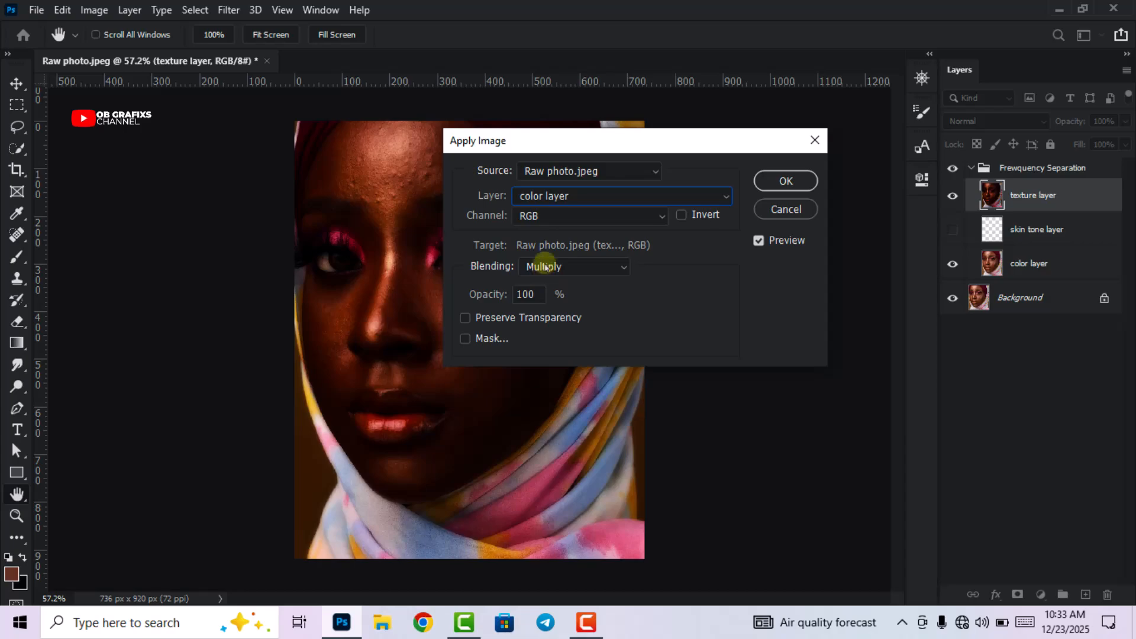
Set the Apply Image channel to RGB and the blending to Subtract with scale 2 and offset 128, and apply it
{"action": "left_click", "coordinate": [586, 221]}
{"action": "left_click", "coordinate": [586, 221]}
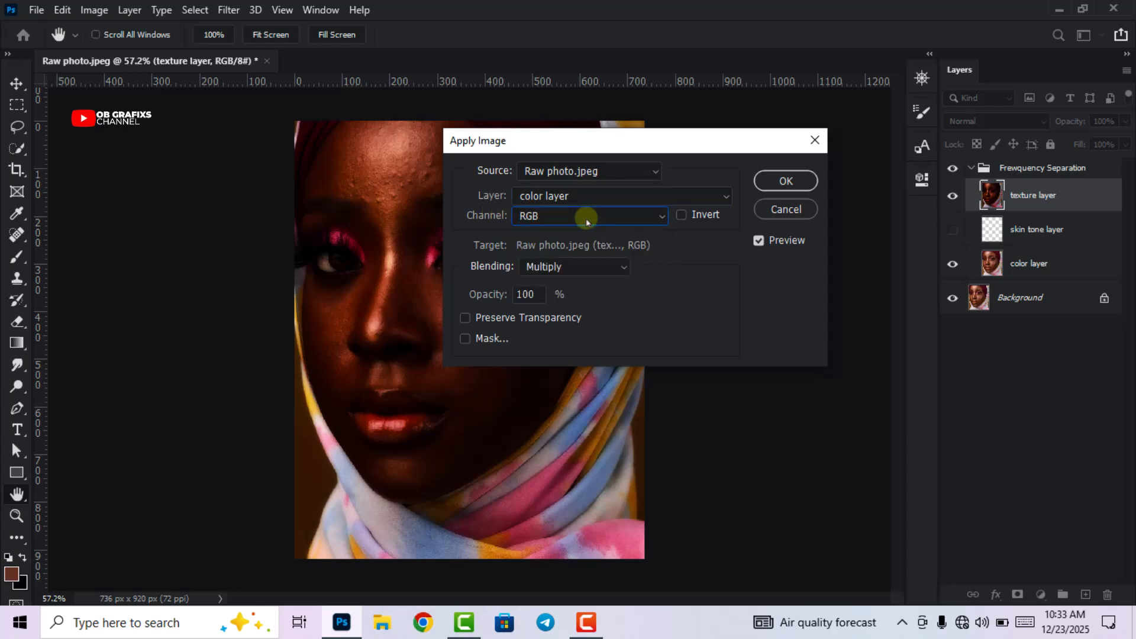
{"action": "left_click", "coordinate": [563, 266]}
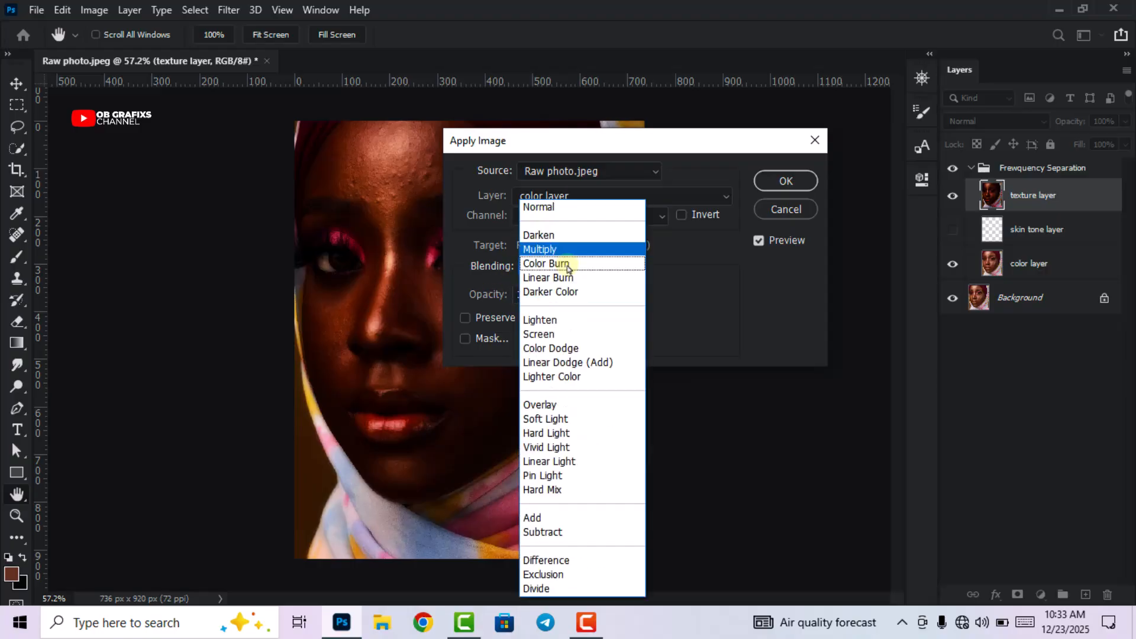
{"action": "left_click", "coordinate": [558, 532]}
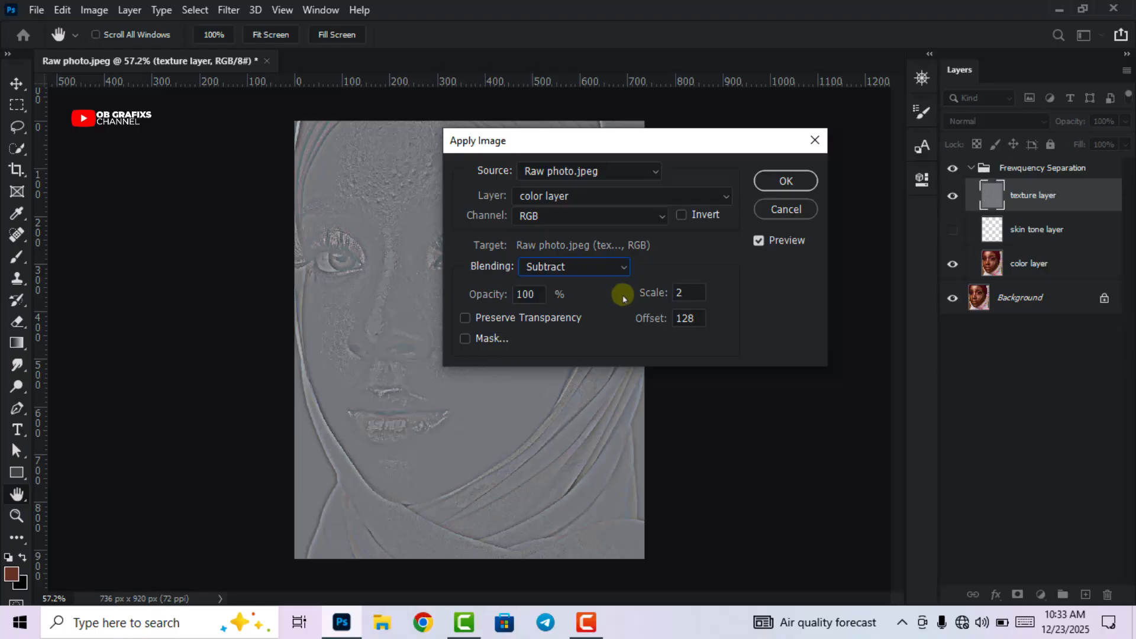
{"action": "double_click", "coordinate": [689, 292]}
{"action": "double_click", "coordinate": [702, 324]}
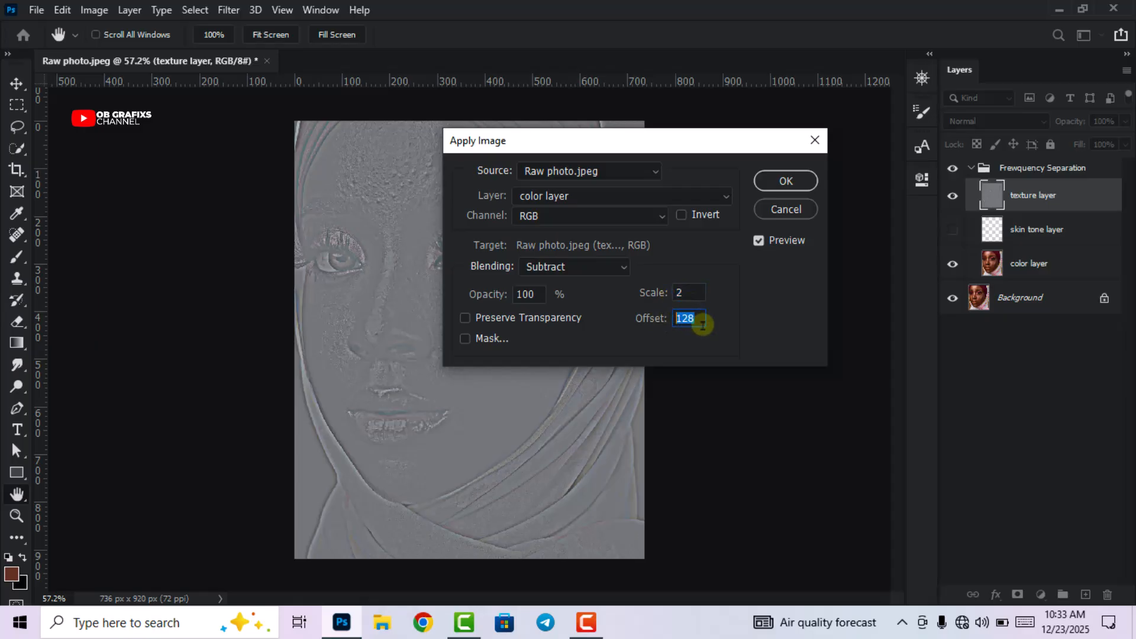
{"action": "left_click", "coordinate": [787, 180]}
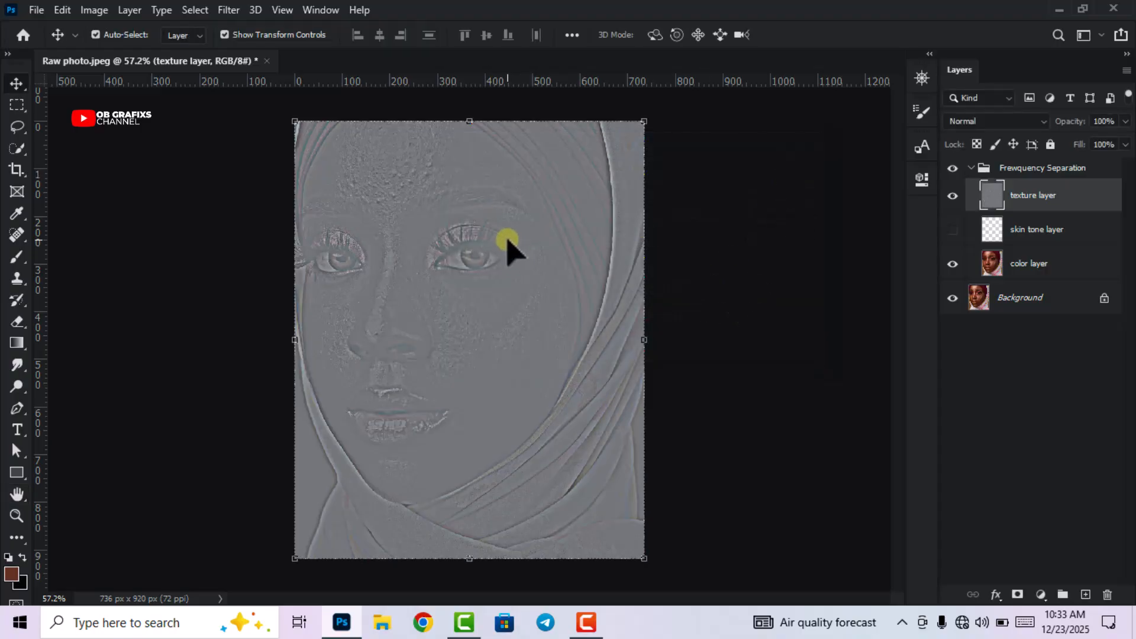
Set the texture layer's blend mode to Linear Light and deselect the layer
{"action": "left_click", "coordinate": [1003, 122]}
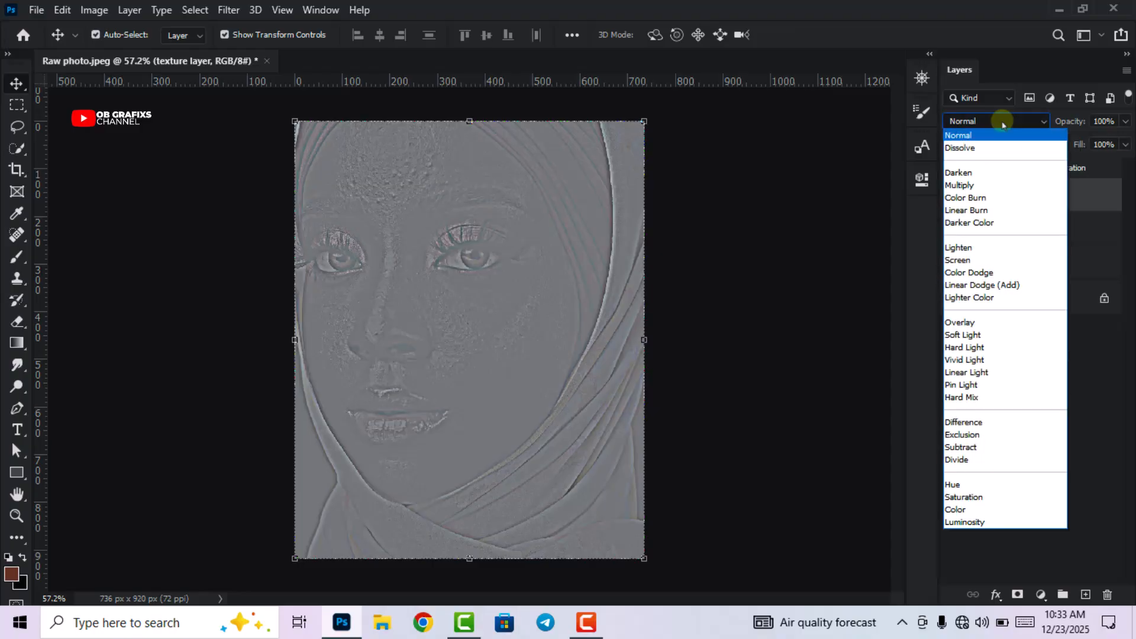
{"action": "left_click", "coordinate": [987, 372]}
{"action": "left_click", "coordinate": [727, 229]}
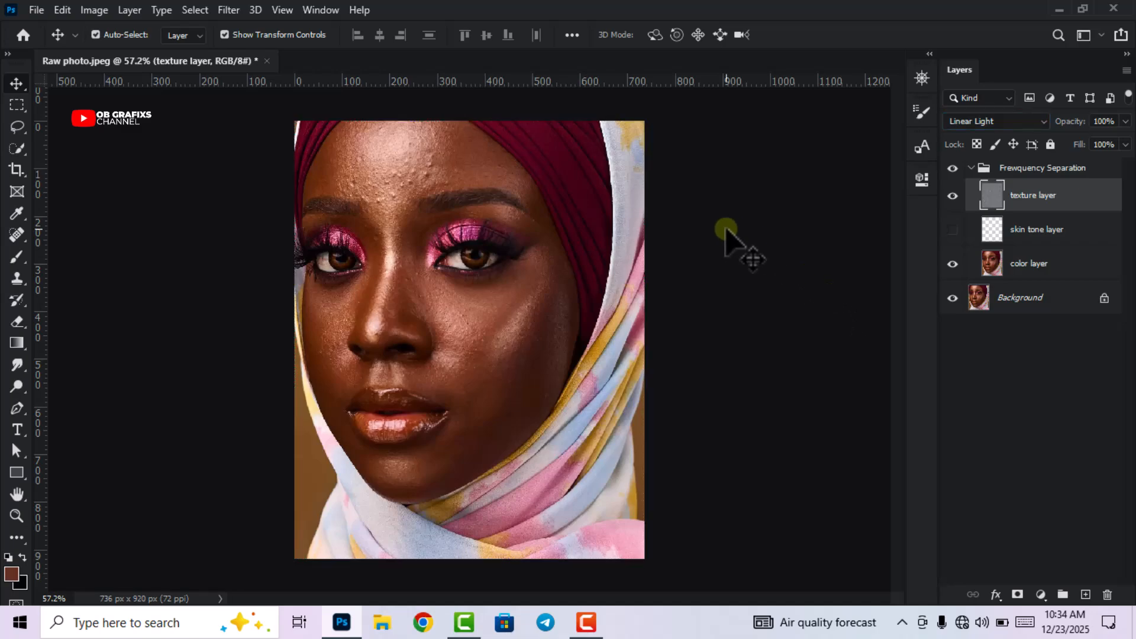
{"action": "scroll", "coordinate": [487, 168], "scroll_direction": "down", "scroll_amount": 1}
{"action": "scroll", "coordinate": [393, 113], "scroll_direction": "up", "scroll_amount": 1}
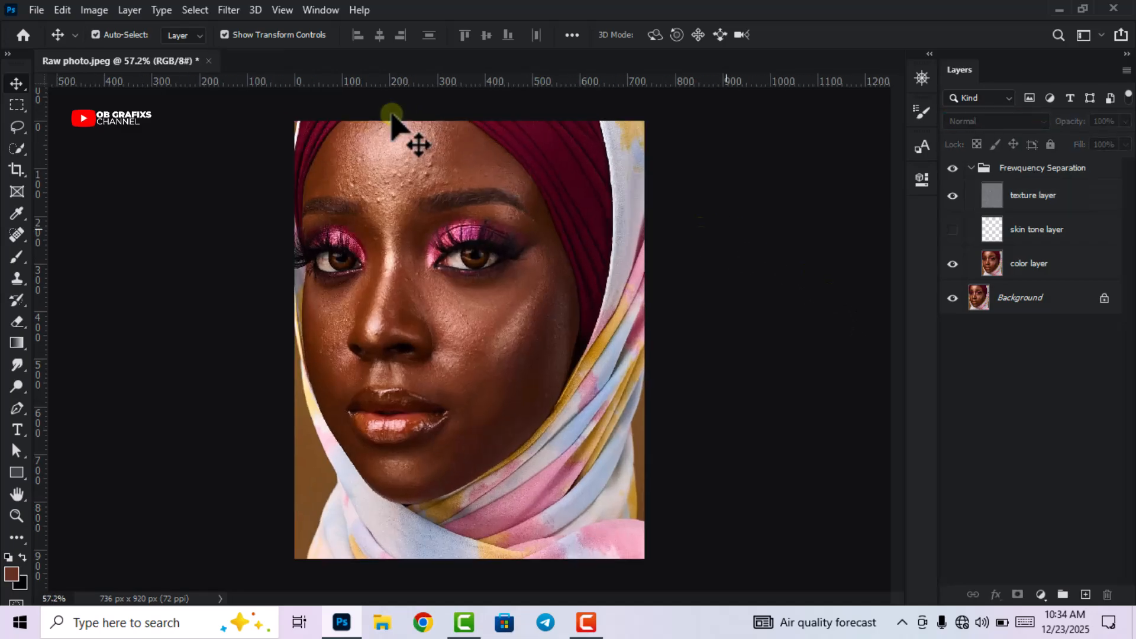
{"action": "scroll", "coordinate": [392, 114], "scroll_direction": "down", "scroll_amount": 1}
Select the color layer and take the Lasso tool with a feather of 2.4 px
{"action": "left_click", "coordinate": [1063, 267]}
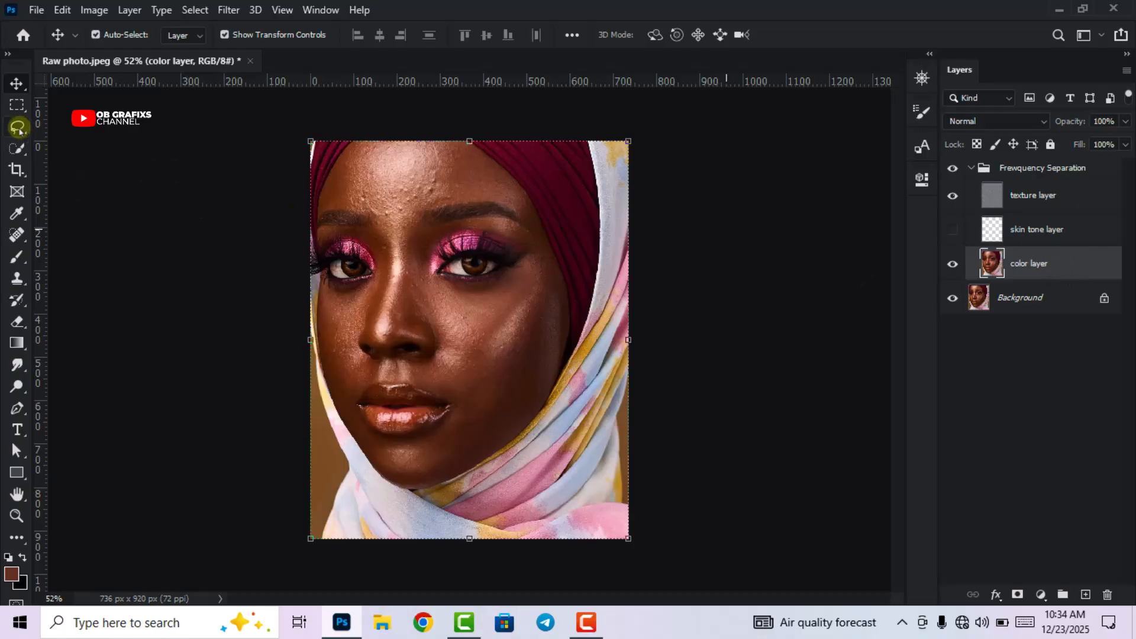
{"action": "left_click", "coordinate": [18, 128]}
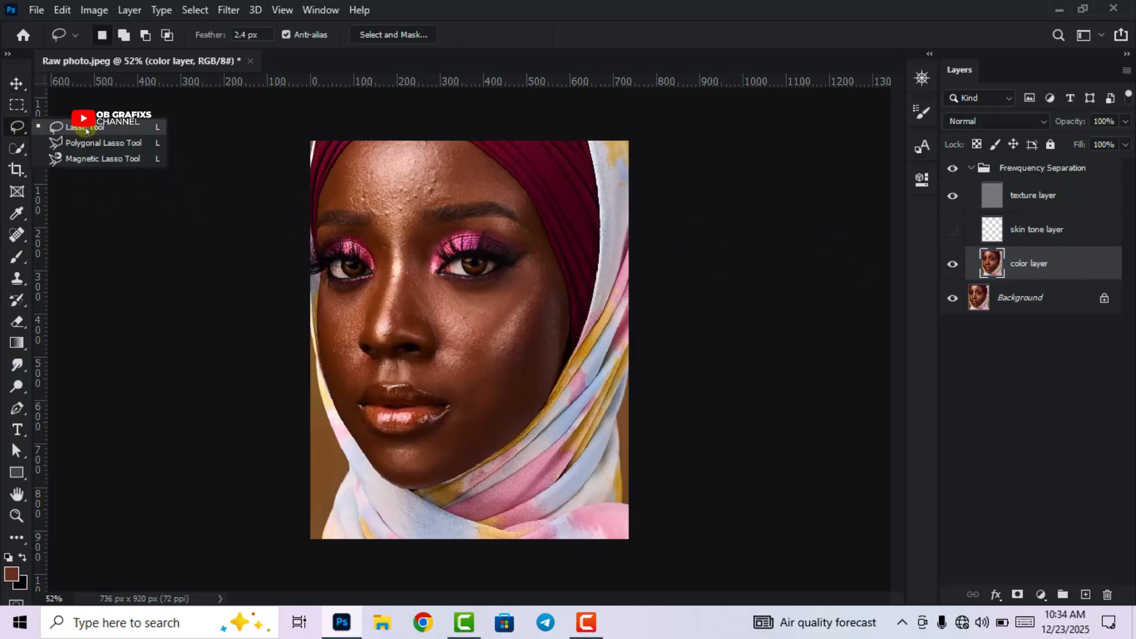
{"action": "left_click", "coordinate": [85, 127]}
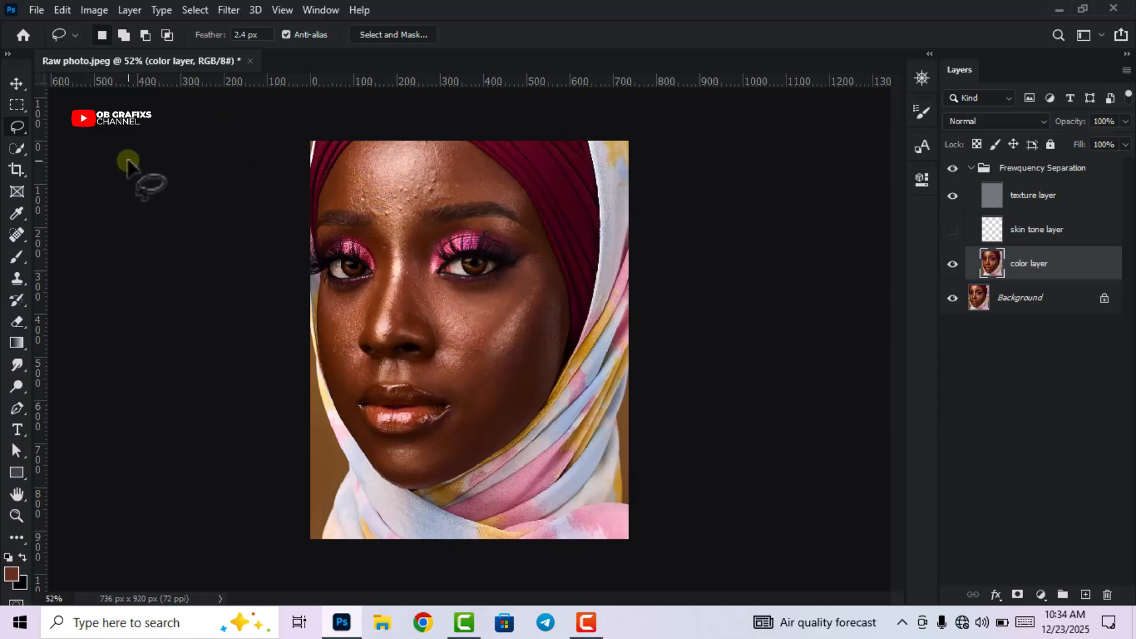
{"action": "double_click", "coordinate": [242, 34]}
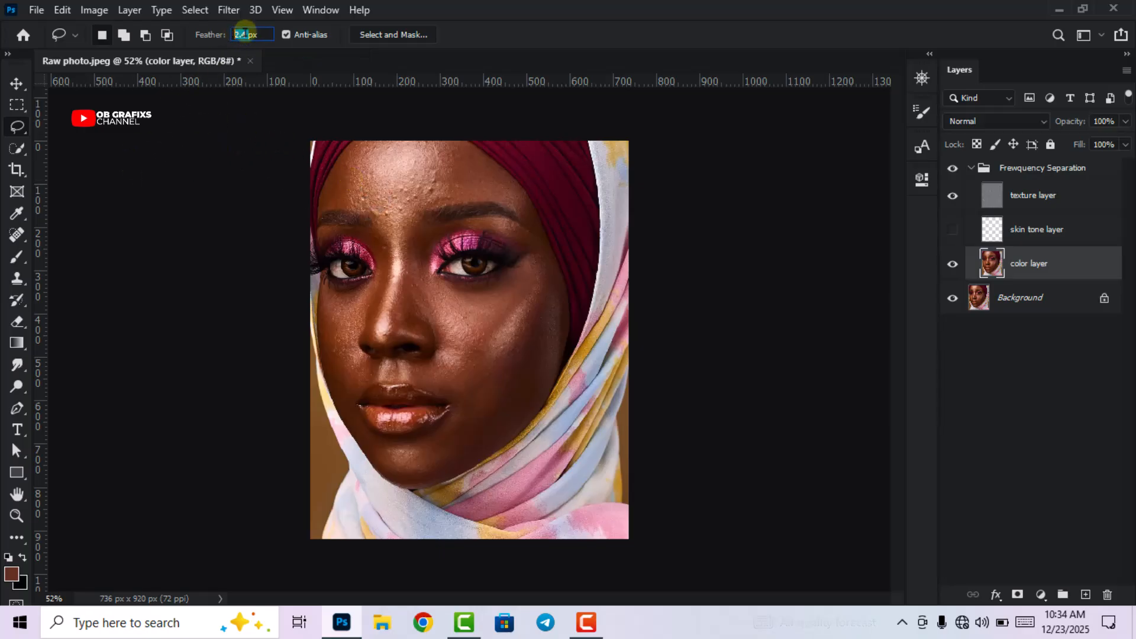
{"action": "left_click", "coordinate": [246, 34]}
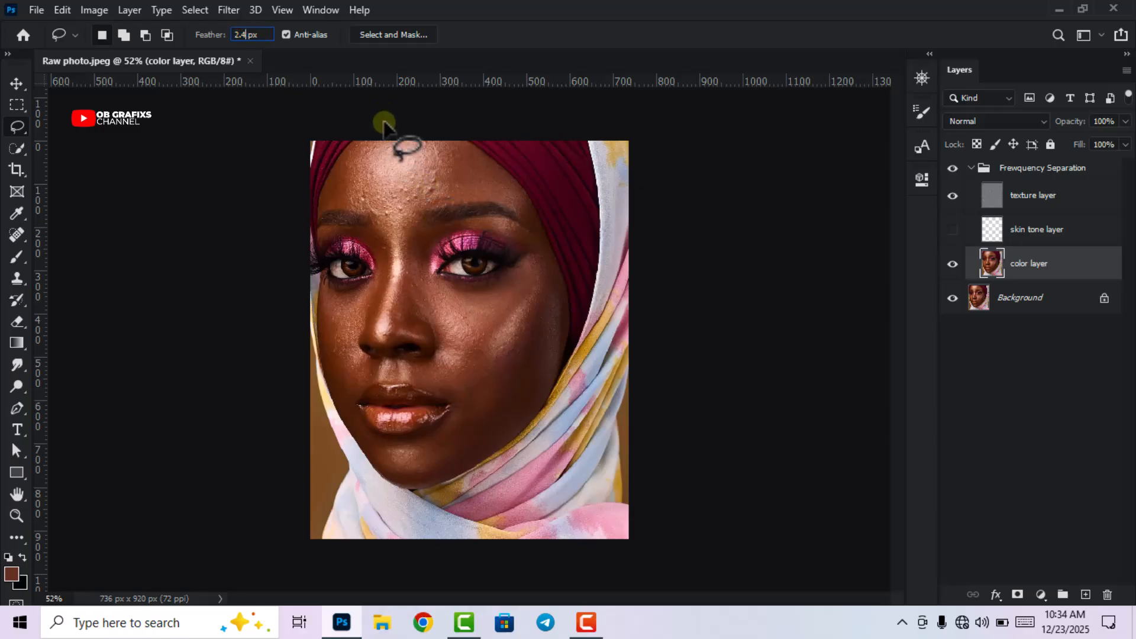
Lasso the forehead above the eyebrows and apply a Gaussian Blur with a radius of 5.0 pixels to it on the color layer
{"action": "scroll", "coordinate": [278, 210], "scroll_direction": "up", "scroll_amount": 5}
{"action": "left_click_drag", "start_coordinate": [289, 128], "coordinate": [489, 127]}
{"action": "left_click_drag", "start_coordinate": [505, 253], "coordinate": [393, 303]}
{"action": "left_click_drag", "start_coordinate": [262, 276], "coordinate": [198, 291]}
{"action": "left_click", "coordinate": [229, 10]}
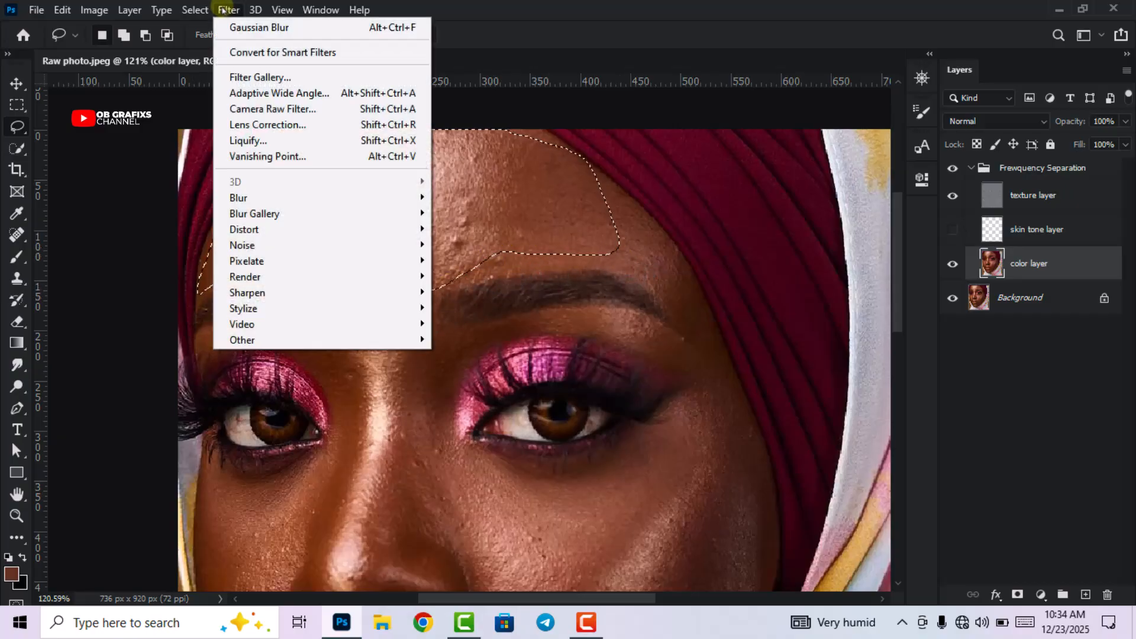
{"action": "mouse_move", "coordinate": [253, 198]}
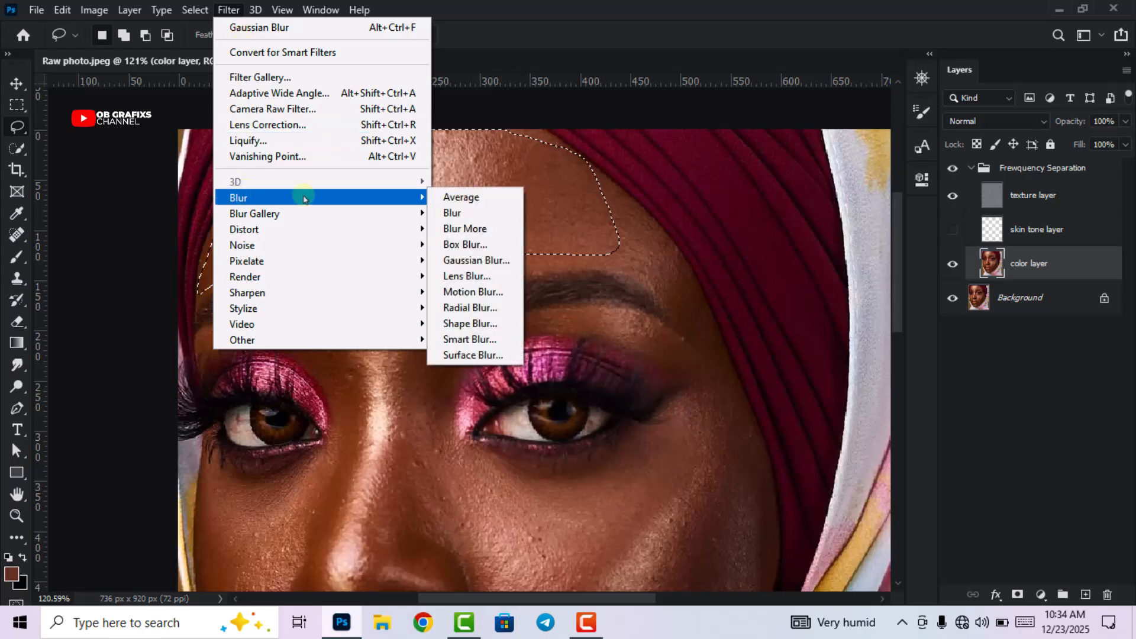
{"action": "left_click", "coordinate": [494, 259]}
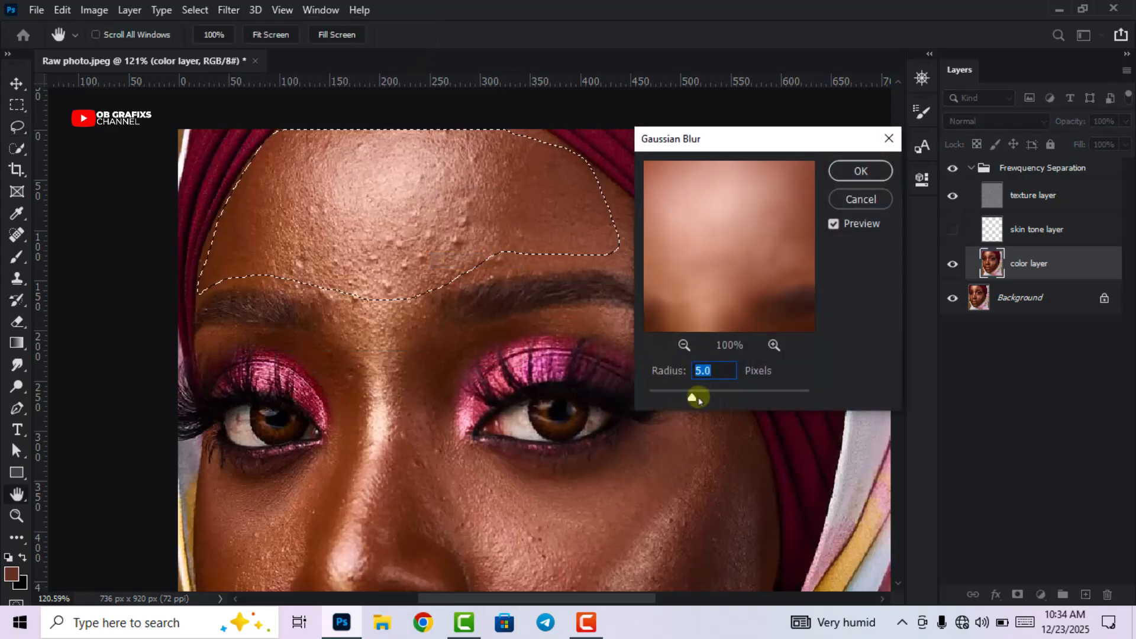
{"action": "left_click_drag", "start_coordinate": [690, 393], "coordinate": [650, 398]}
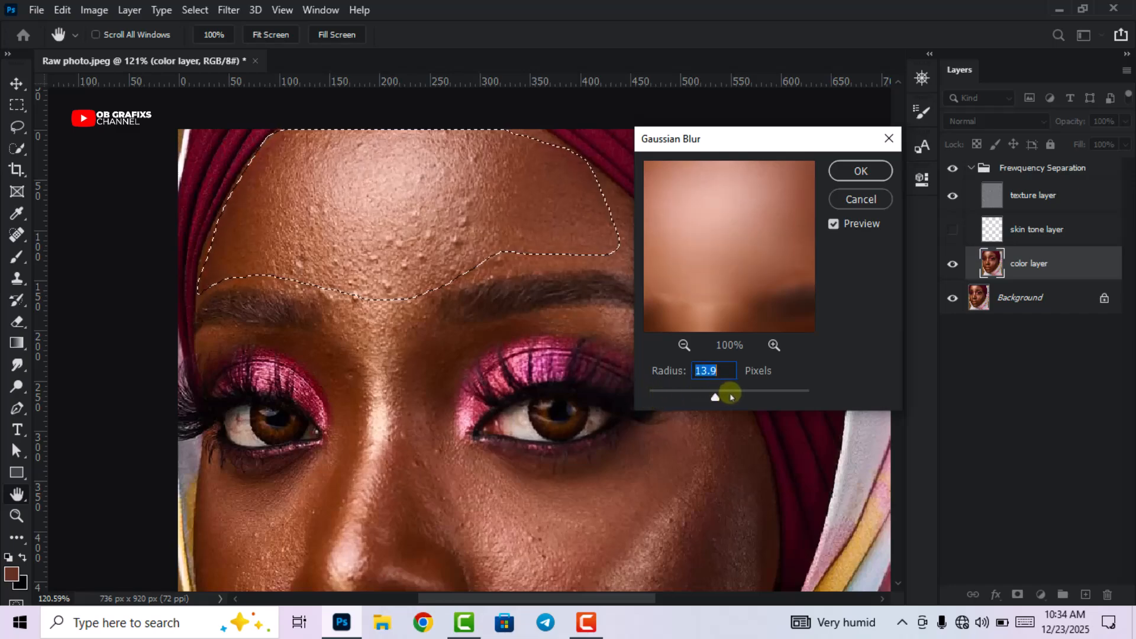
{"action": "left_click_drag", "start_coordinate": [709, 394], "coordinate": [680, 396]}
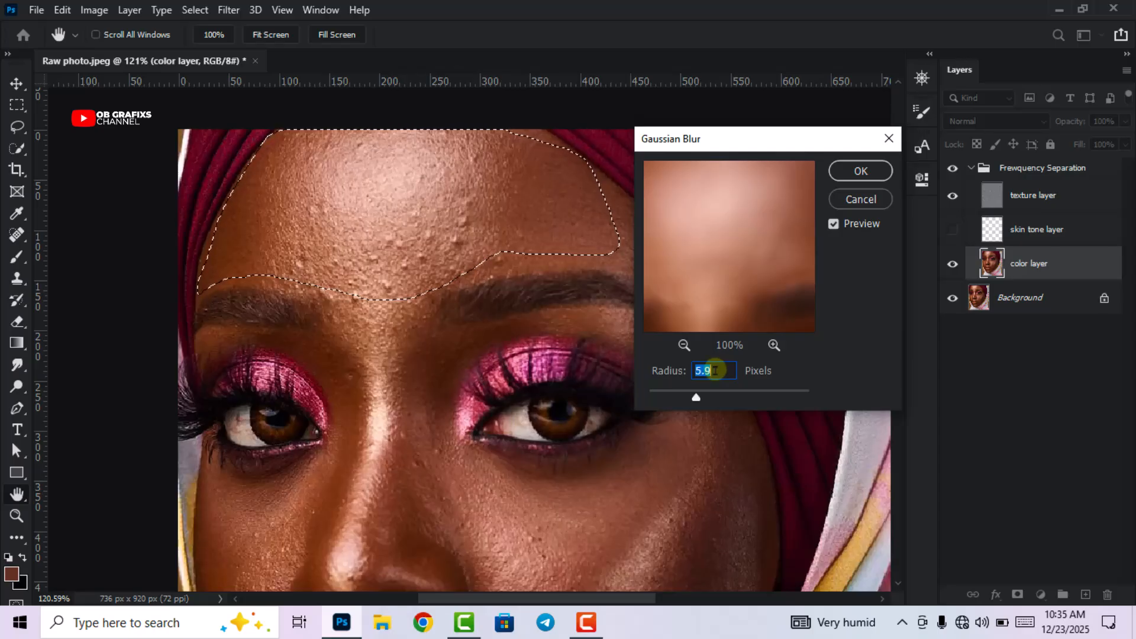
{"action": "left_click", "coordinate": [860, 171]}
Lasso the area from between the eyebrows down the nose bridge and apply a 5.0-pixel Gaussian Blur to it
{"action": "scroll", "coordinate": [533, 228], "scroll_direction": "down", "scroll_amount": 3}
{"action": "scroll", "coordinate": [403, 260], "scroll_direction": "up", "scroll_amount": 3}
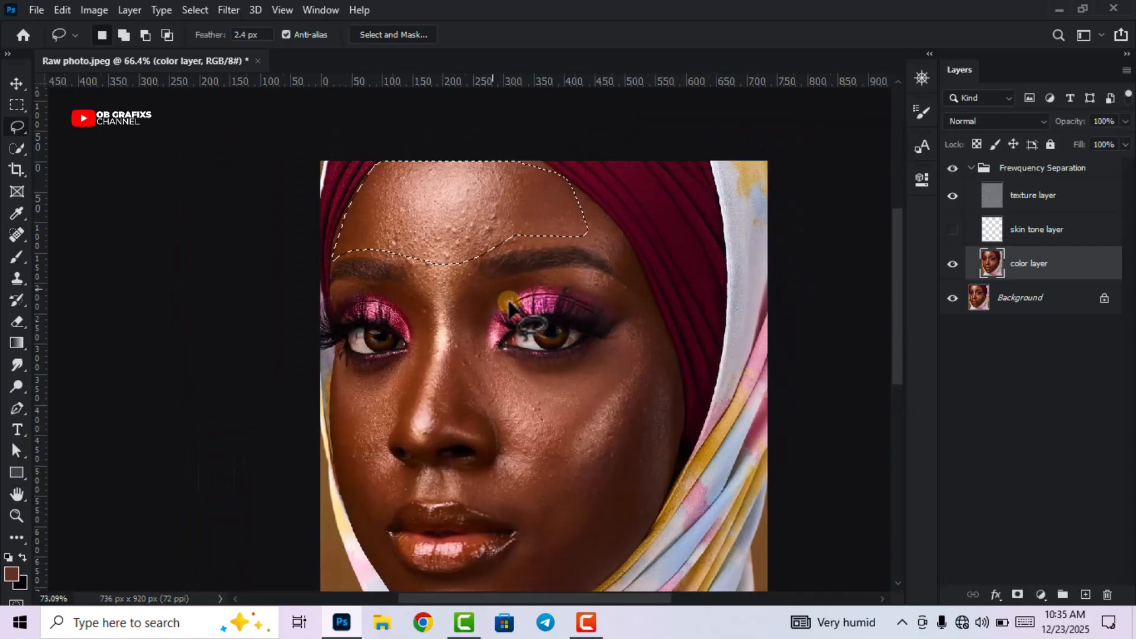
{"action": "left_click_drag", "start_coordinate": [359, 256], "coordinate": [401, 308]}
{"action": "left_click_drag", "start_coordinate": [392, 482], "coordinate": [475, 484]}
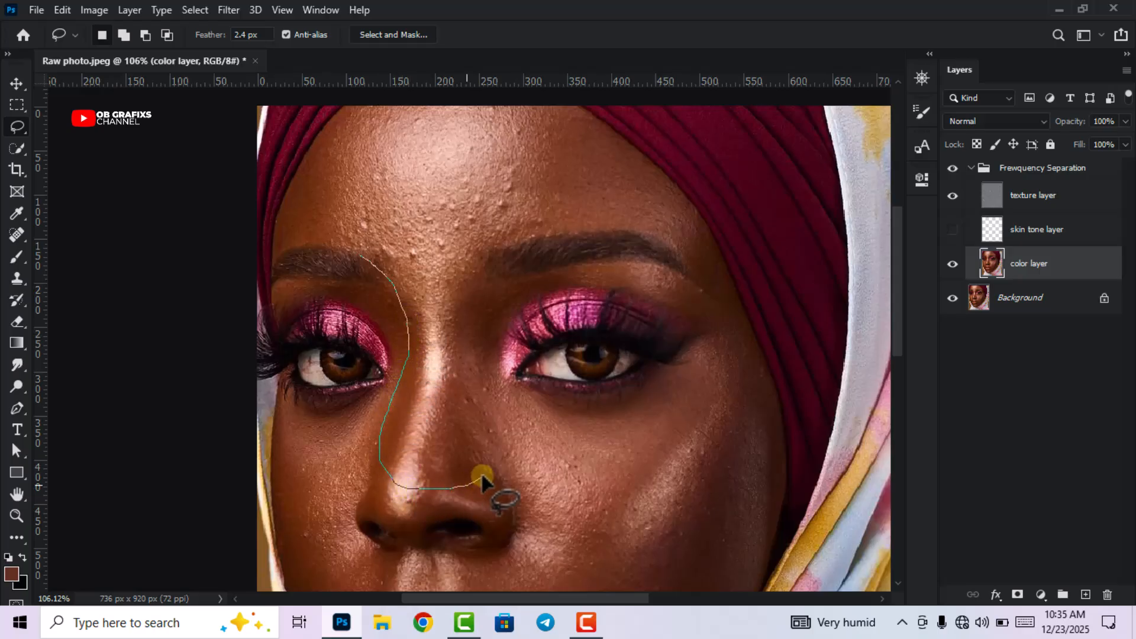
{"action": "left_click_drag", "start_coordinate": [492, 367], "coordinate": [486, 254]}
{"action": "left_click_drag", "start_coordinate": [369, 247], "coordinate": [363, 254]}
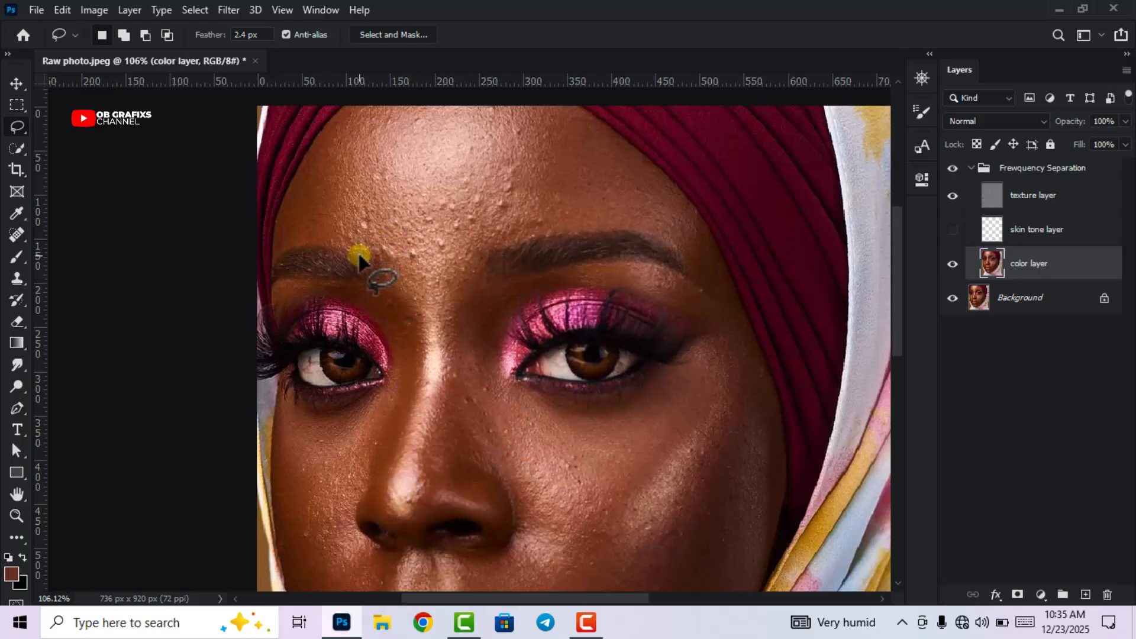
{"action": "left_click", "coordinate": [228, 10]}
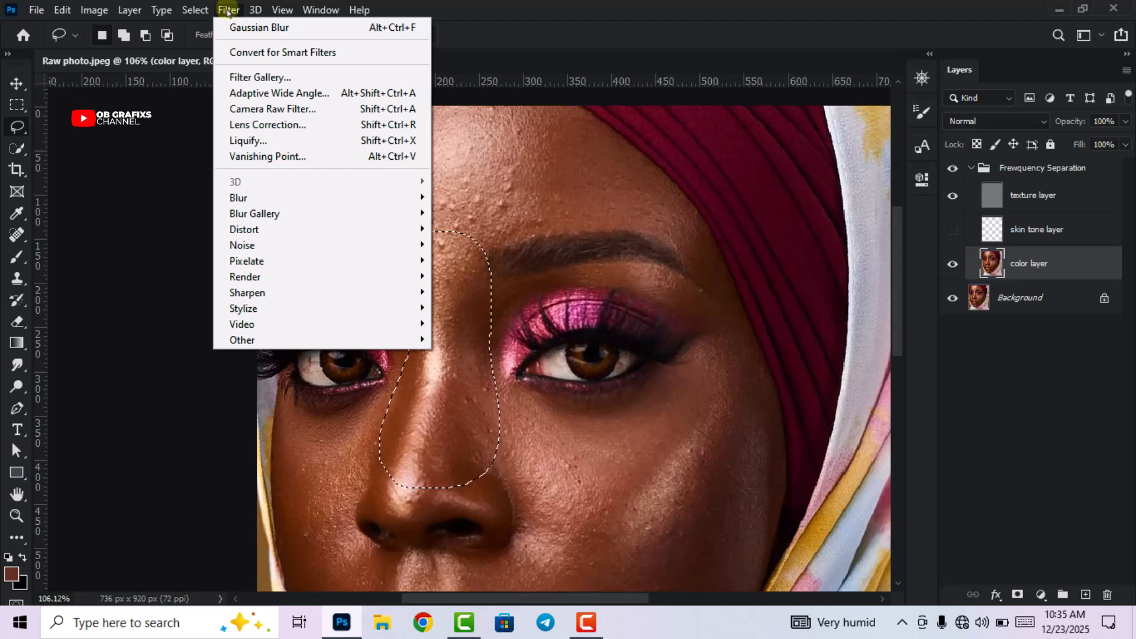
{"action": "mouse_move", "coordinate": [271, 197]}
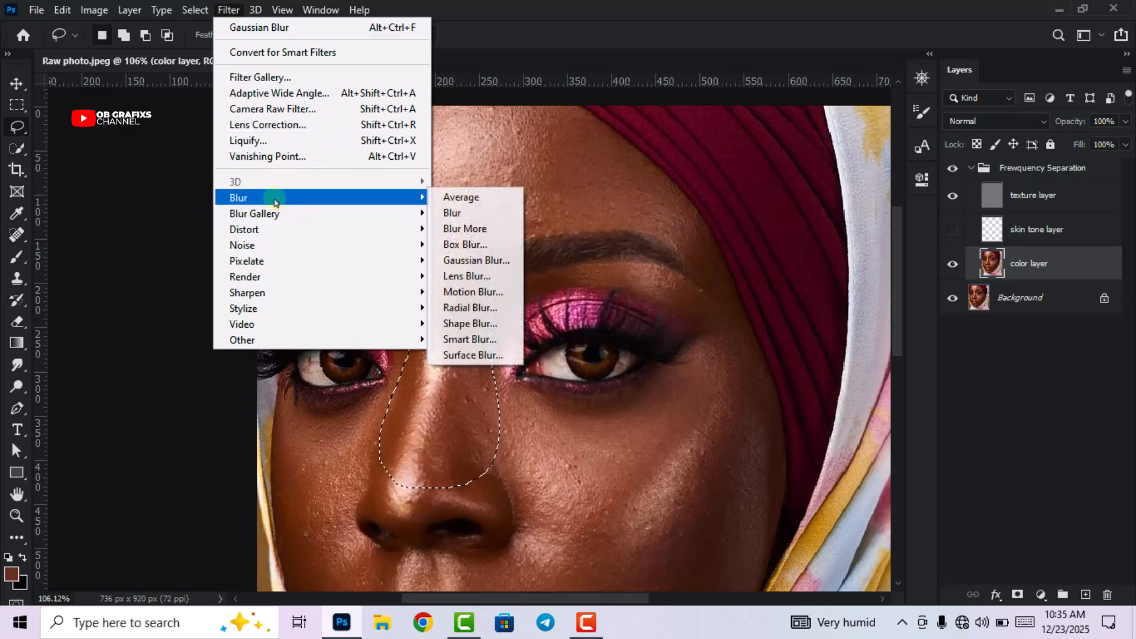
{"action": "left_click", "coordinate": [461, 265]}
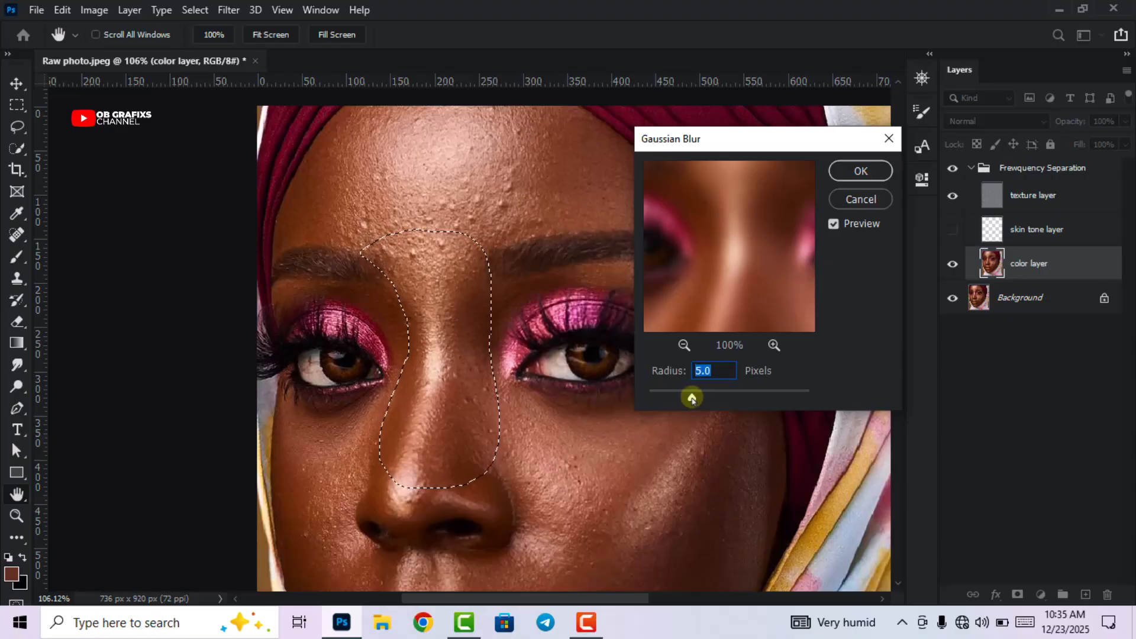
{"action": "left_click", "coordinate": [861, 171]}
Lasso the cheek on the picture's left side, from under the eye to beside the mouth, and reapply the last Gaussian Blur to it
{"action": "key", "text": "l"}
{"action": "scroll", "coordinate": [615, 287], "scroll_direction": "down", "scroll_amount": 3}
{"action": "scroll", "coordinate": [616, 287], "scroll_direction": "down", "scroll_amount": 2}
{"action": "scroll", "coordinate": [329, 323], "scroll_direction": "up", "scroll_amount": 5}
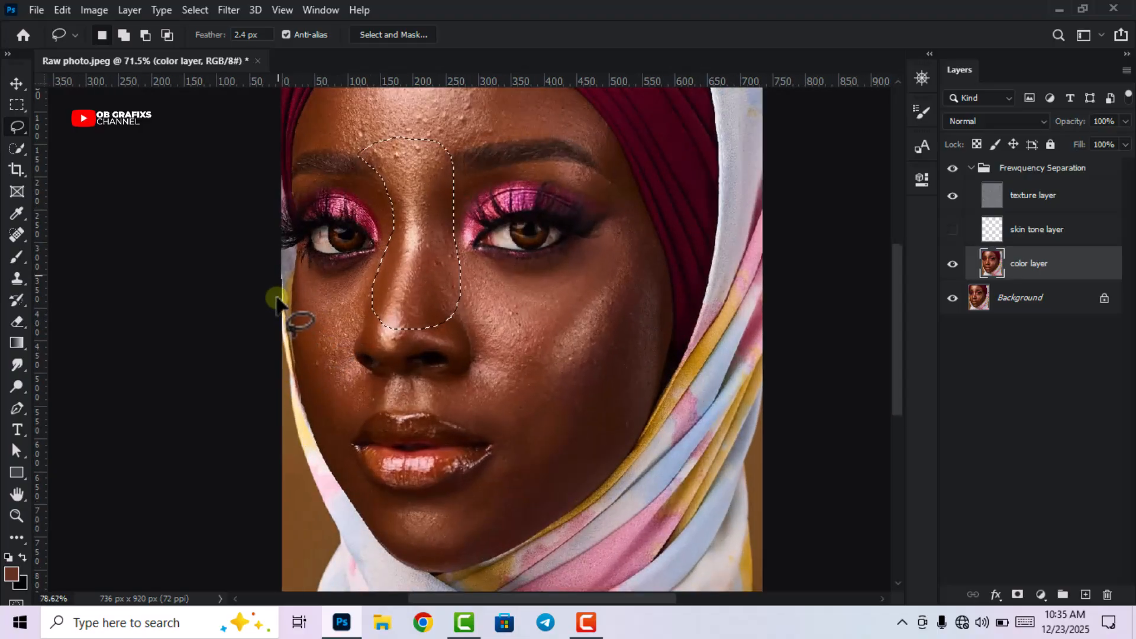
{"action": "left_click_drag", "start_coordinate": [401, 238], "coordinate": [319, 252]}
{"action": "mouse_move", "coordinate": [297, 292]}
{"action": "left_mouse_down"}
{"action": "mouse_move", "coordinate": [306, 433]}
{"action": "mouse_move", "coordinate": [349, 514]}
{"action": "mouse_move", "coordinate": [380, 461]}
{"action": "left_mouse_up"}
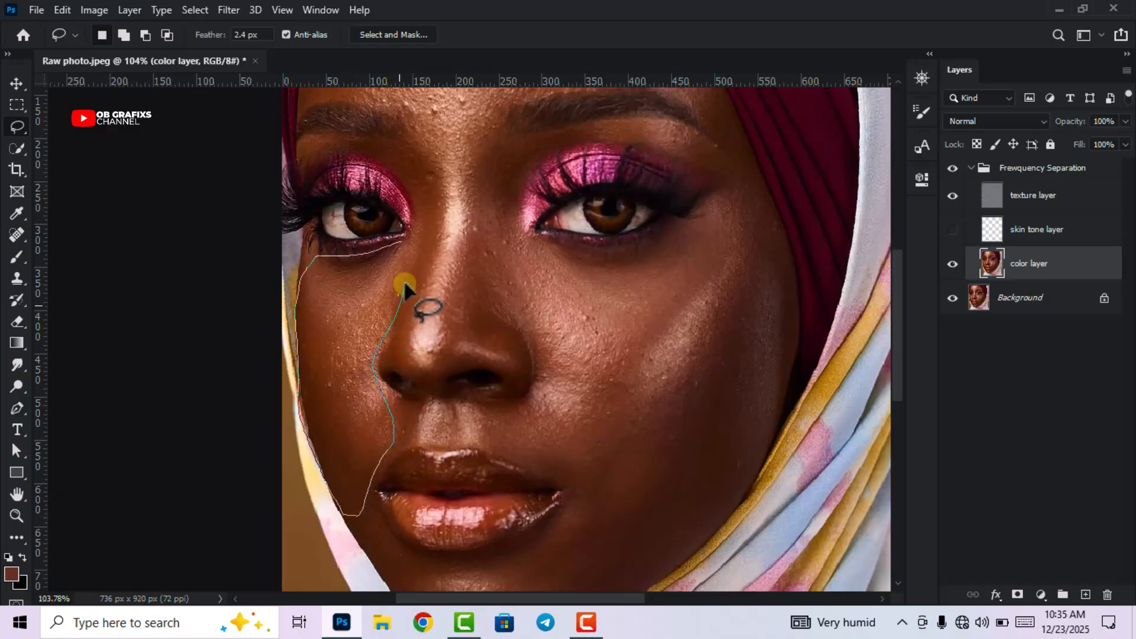
{"action": "left_click_drag", "start_coordinate": [403, 236], "coordinate": [396, 237]}
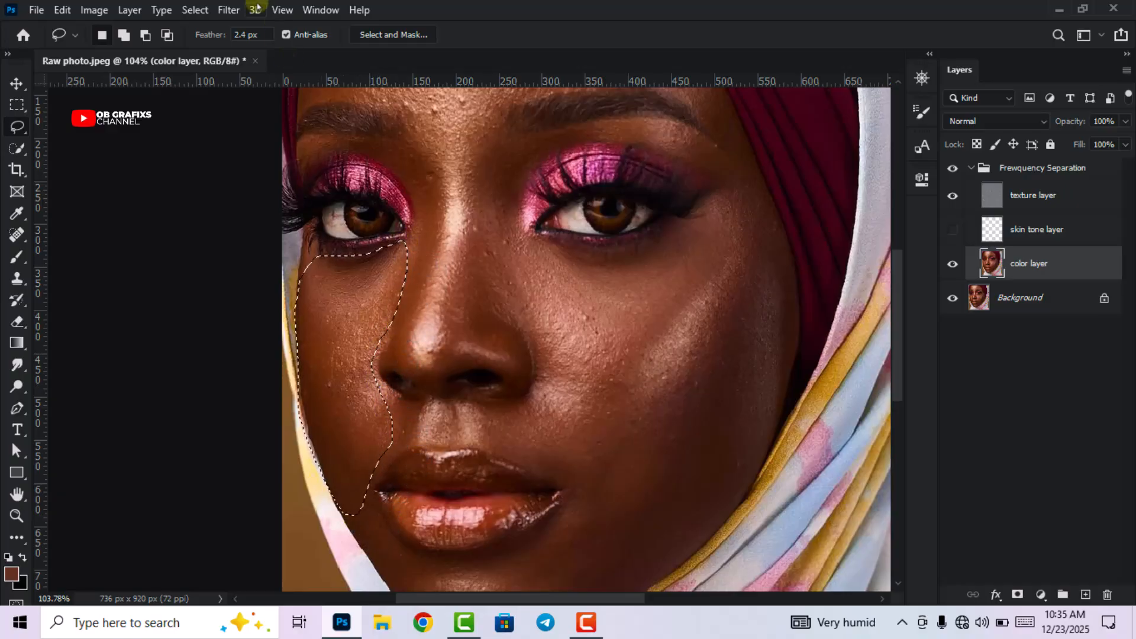
{"action": "left_click", "coordinate": [228, 10]}
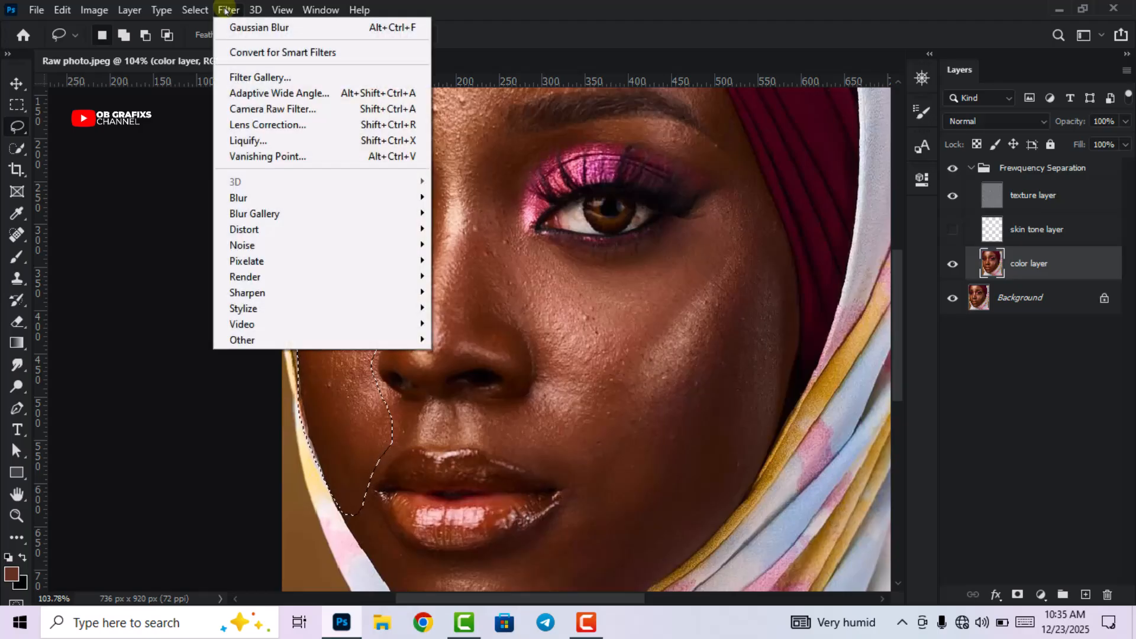
{"action": "left_click", "coordinate": [312, 28]}
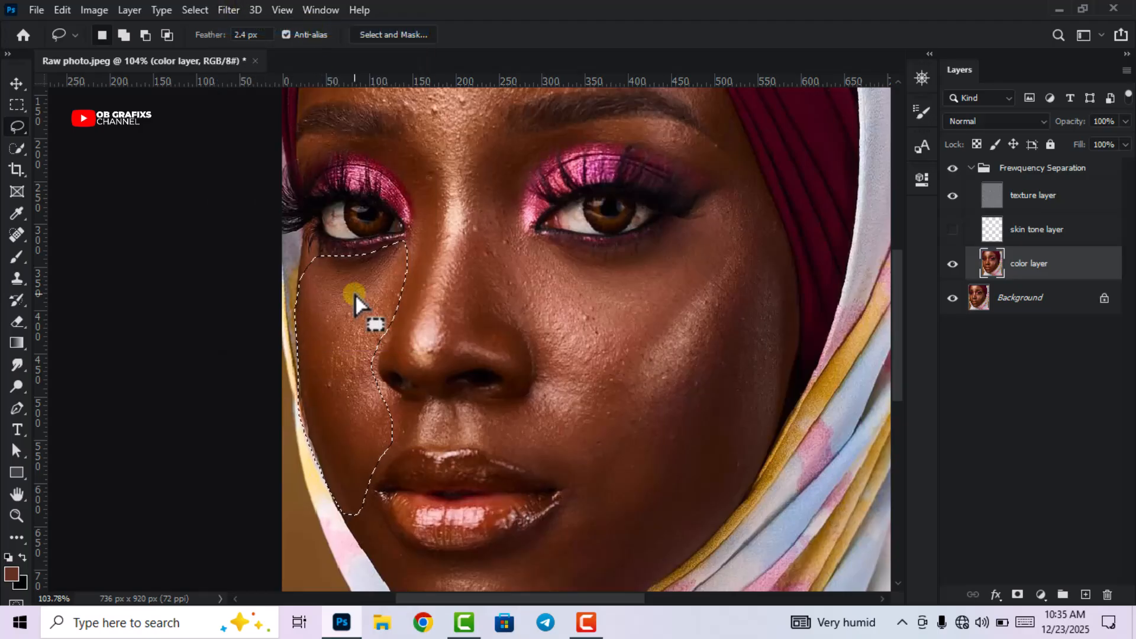
Lasso the cheek on the picture's right side, from the inner eye corner down towards the jaw, and reapply the last Gaussian Blur to it
{"action": "right_click", "coordinate": [342, 322]}
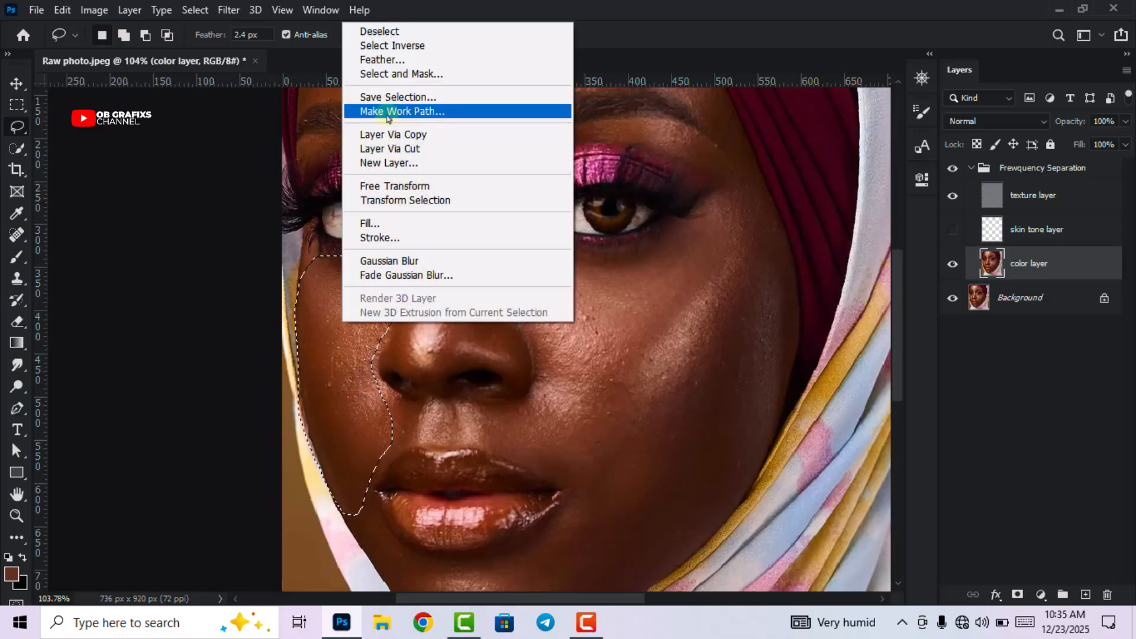
{"action": "left_click", "coordinate": [379, 30]}
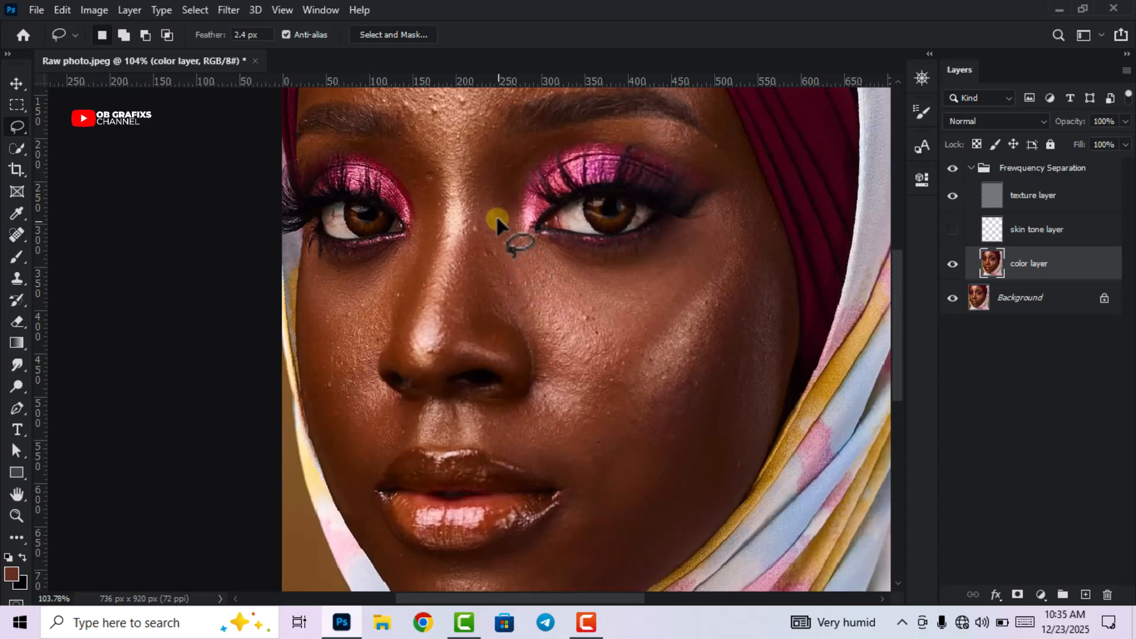
{"action": "left_click_drag", "start_coordinate": [514, 177], "coordinate": [521, 239]}
{"action": "mouse_move", "coordinate": [760, 255]}
{"action": "left_mouse_down"}
{"action": "mouse_move", "coordinate": [772, 370]}
{"action": "mouse_move", "coordinate": [755, 433]}
{"action": "mouse_move", "coordinate": [707, 501]}
{"action": "mouse_move", "coordinate": [573, 415]}
{"action": "left_mouse_up"}
{"action": "left_click_drag", "start_coordinate": [517, 175], "coordinate": [519, 178]}
{"action": "left_click", "coordinate": [229, 10]}
{"action": "left_click", "coordinate": [236, 27]}
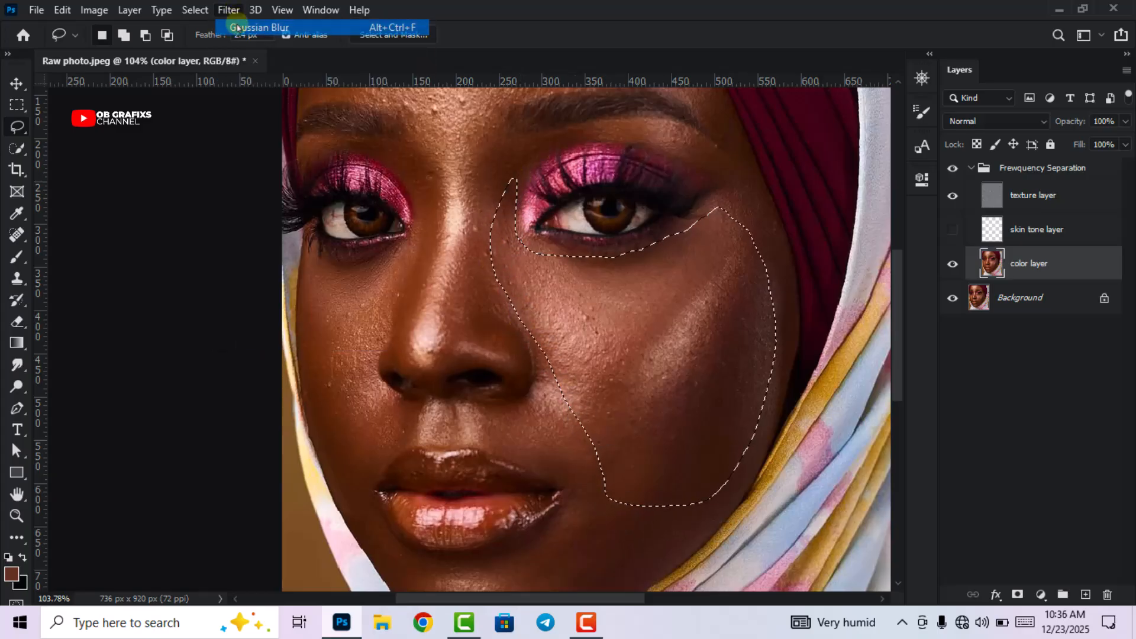
{"action": "key", "text": "ctrl+d"}
Lasso the narrow strip of skin along the dark red headscarf, from the temple down the cheek's edge, and reapply the last Gaussian Blur
{"action": "mouse_move", "coordinate": [702, 145]}
{"action": "left_mouse_down"}
{"action": "mouse_move", "coordinate": [768, 274]}
{"action": "mouse_move", "coordinate": [768, 375]}
{"action": "mouse_move", "coordinate": [784, 394]}
{"action": "mouse_move", "coordinate": [800, 342]}
{"action": "mouse_move", "coordinate": [792, 255]}
{"action": "mouse_move", "coordinate": [758, 175]}
{"action": "mouse_move", "coordinate": [702, 149]}
{"action": "left_mouse_up"}
{"action": "left_click", "coordinate": [221, 6]}
{"action": "left_click", "coordinate": [229, 26]}
Lasso the skin between the nose and the upper lip and reapply the last Gaussian Blur to it
{"action": "scroll", "coordinate": [802, 326], "scroll_direction": "down", "scroll_amount": 6}
{"action": "scroll", "coordinate": [801, 326], "scroll_direction": "down", "scroll_amount": 2}
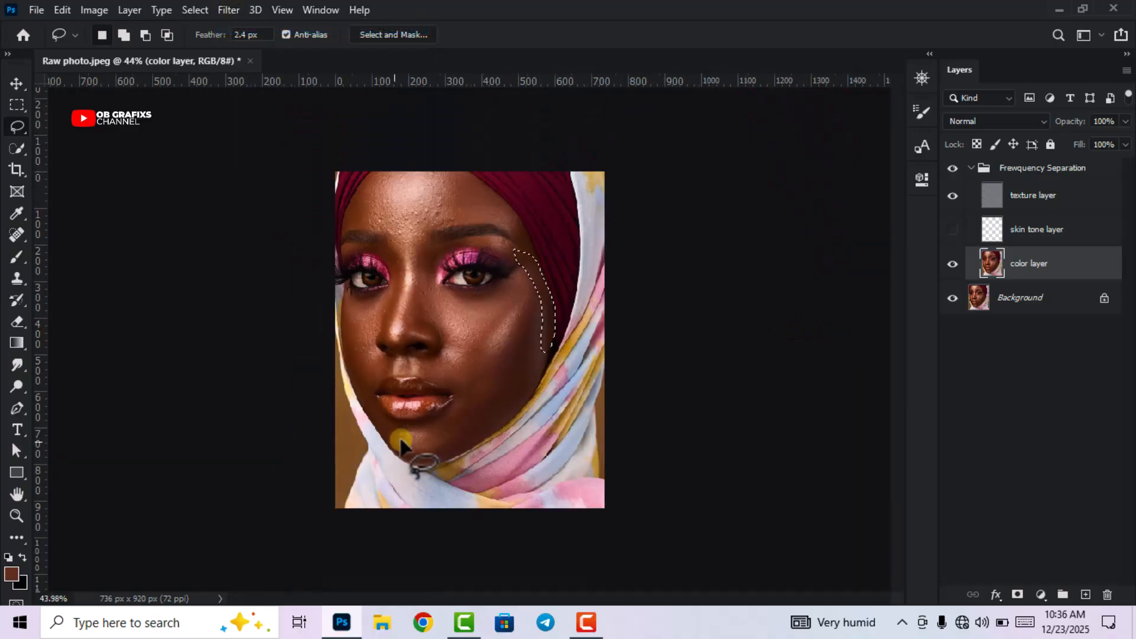
{"action": "scroll", "coordinate": [419, 452], "scroll_direction": "up", "scroll_amount": 8}
{"action": "scroll", "coordinate": [367, 296], "scroll_direction": "up", "scroll_amount": 2}
{"action": "mouse_move", "coordinate": [386, 293]}
{"action": "left_mouse_down"}
{"action": "mouse_move", "coordinate": [363, 349]}
{"action": "mouse_move", "coordinate": [438, 347]}
{"action": "mouse_move", "coordinate": [588, 393]}
{"action": "mouse_move", "coordinate": [573, 297]}
{"action": "mouse_move", "coordinate": [461, 292]}
{"action": "left_mouse_up"}
{"action": "left_click_drag", "start_coordinate": [383, 290], "coordinate": [382, 291]}
{"action": "left_click", "coordinate": [228, 10]}
{"action": "key", "text": "Escape"}
Lasso the chin area below the lower lip, reapply the last Gaussian Blur to it, and clear the selection
{"action": "scroll", "coordinate": [634, 308], "scroll_direction": "down", "scroll_amount": 2}
{"action": "scroll", "coordinate": [553, 453], "scroll_direction": "up", "scroll_amount": 2}
{"action": "left_click_drag", "start_coordinate": [395, 361], "coordinate": [438, 418]}
{"action": "mouse_move", "coordinate": [562, 435]}
{"action": "left_mouse_down"}
{"action": "mouse_move", "coordinate": [641, 375]}
{"action": "mouse_move", "coordinate": [697, 391]}
{"action": "mouse_move", "coordinate": [718, 452]}
{"action": "mouse_move", "coordinate": [603, 525]}
{"action": "mouse_move", "coordinate": [509, 545]}
{"action": "mouse_move", "coordinate": [457, 518]}
{"action": "mouse_move", "coordinate": [424, 482]}
{"action": "mouse_move", "coordinate": [393, 426]}
{"action": "mouse_move", "coordinate": [401, 362]}
{"action": "left_mouse_up"}
{"action": "left_click", "coordinate": [229, 10]}
{"action": "left_click", "coordinate": [232, 27]}
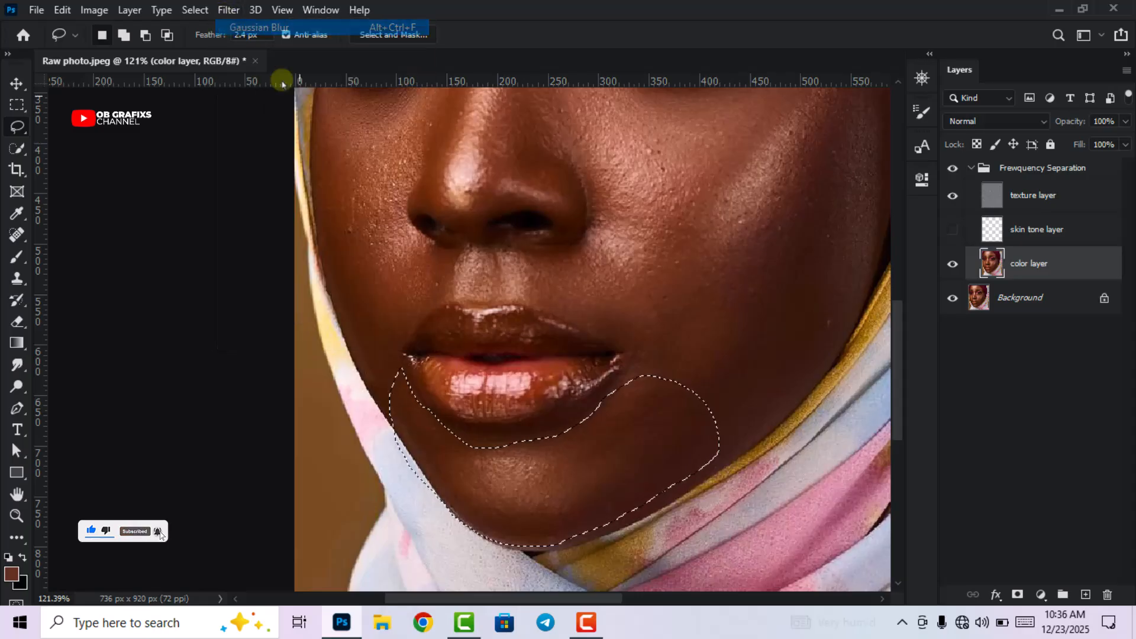
{"action": "scroll", "coordinate": [589, 406], "scroll_direction": "down", "scroll_amount": 4}
{"action": "scroll", "coordinate": [638, 478], "scroll_direction": "up", "scroll_amount": 8}
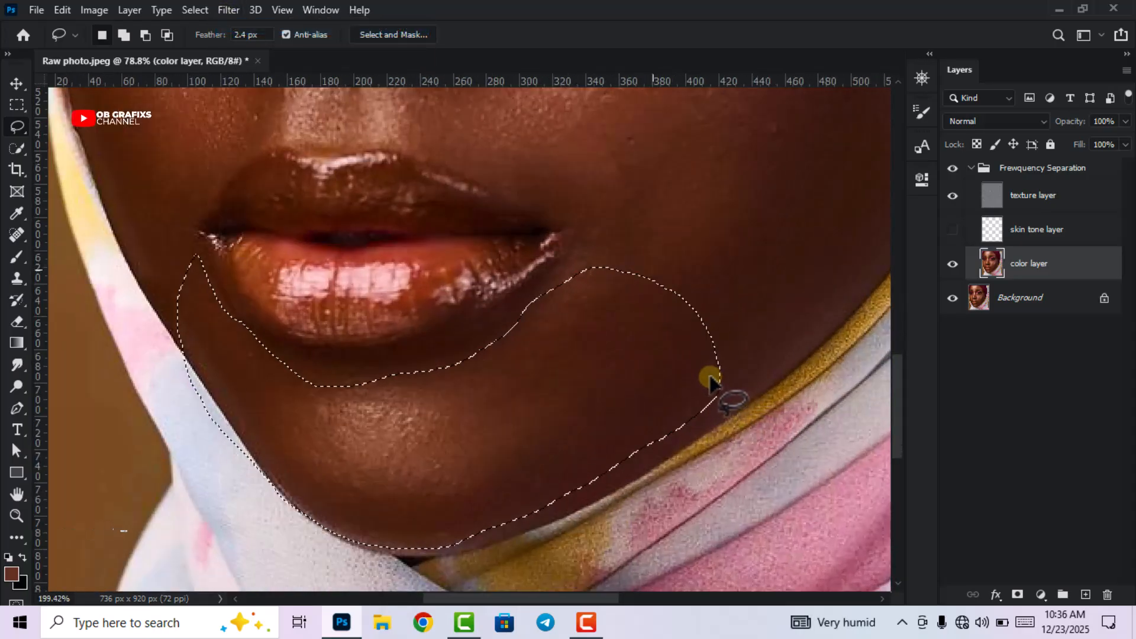
{"action": "scroll", "coordinate": [710, 379], "scroll_direction": "up", "scroll_amount": 1}
{"action": "right_click", "coordinate": [589, 342]}
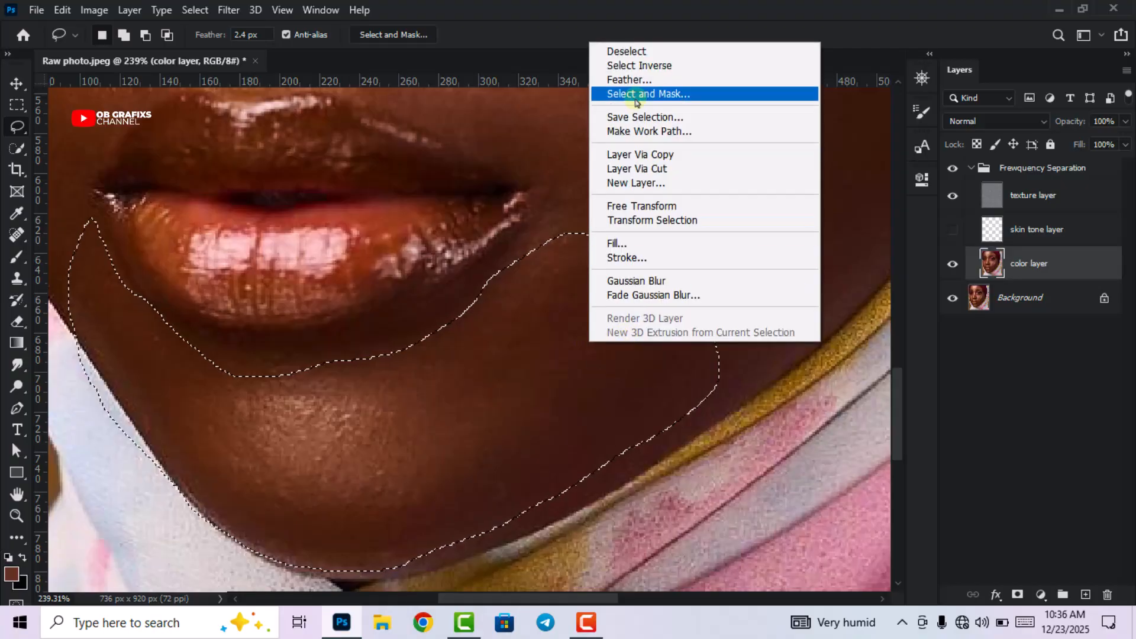
{"action": "left_click", "coordinate": [632, 52]}
Lasso the strip of jawline along the yellow edge of the scarf and reapply the last Gaussian Blur to it
{"action": "mouse_move", "coordinate": [461, 517]}
{"action": "left_mouse_down"}
{"action": "mouse_move", "coordinate": [681, 389]}
{"action": "mouse_move", "coordinate": [767, 301]}
{"action": "mouse_move", "coordinate": [799, 346]}
{"action": "left_mouse_up"}
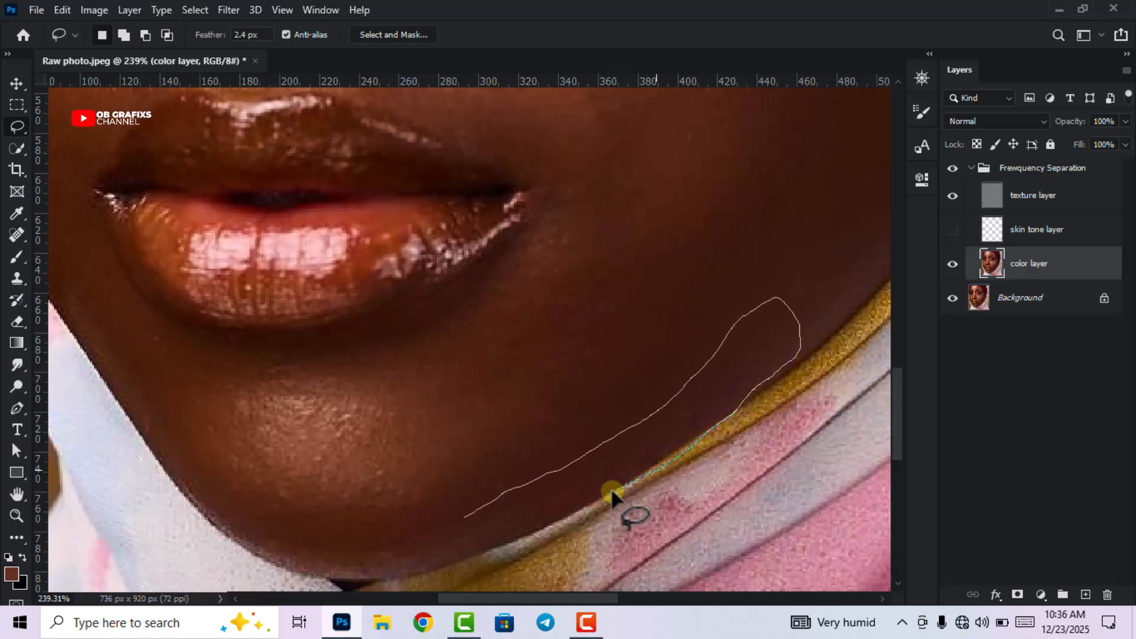
{"action": "left_click_drag", "start_coordinate": [557, 525], "coordinate": [470, 520]}
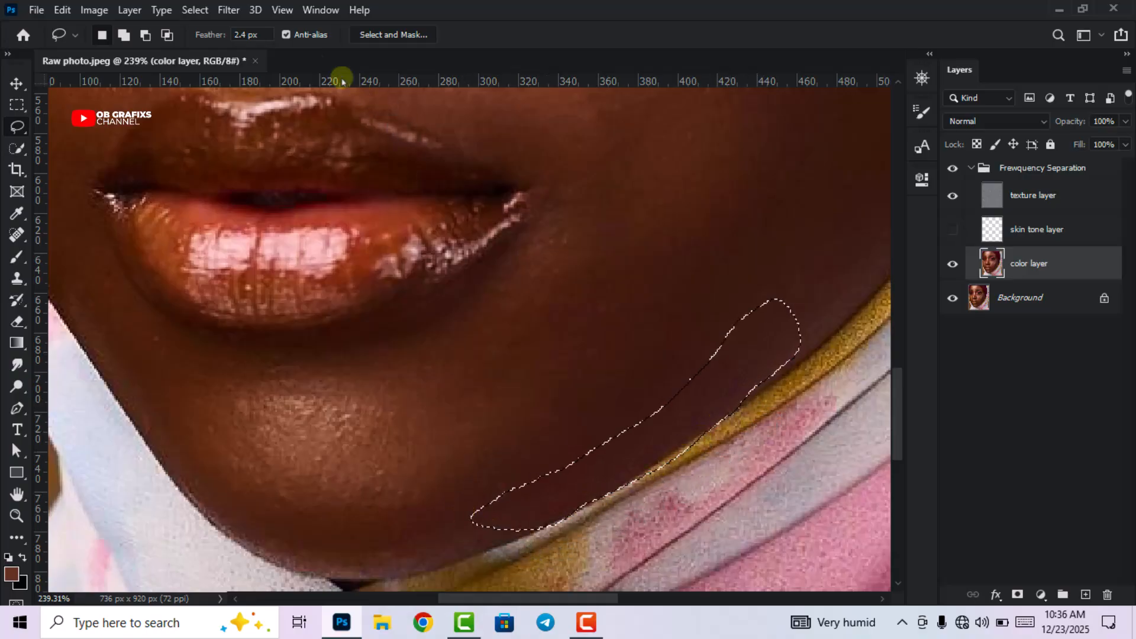
{"action": "left_click", "coordinate": [228, 10]}
{"action": "left_click", "coordinate": [255, 28]}
Lasso the thin strip of jaw skin beside the scarf on the picture's left side and reapply the last Gaussian Blur
{"action": "scroll", "coordinate": [693, 349], "scroll_direction": "down", "scroll_amount": 5}
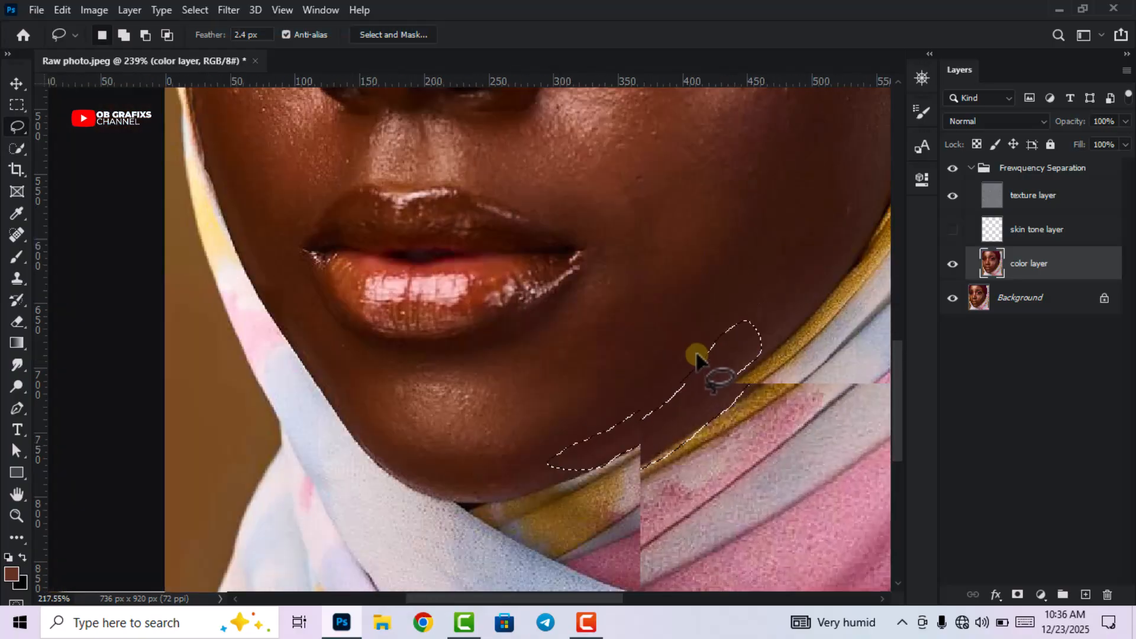
{"action": "scroll", "coordinate": [414, 396], "scroll_direction": "up", "scroll_amount": 2}
{"action": "scroll", "coordinate": [383, 390], "scroll_direction": "up", "scroll_amount": 2}
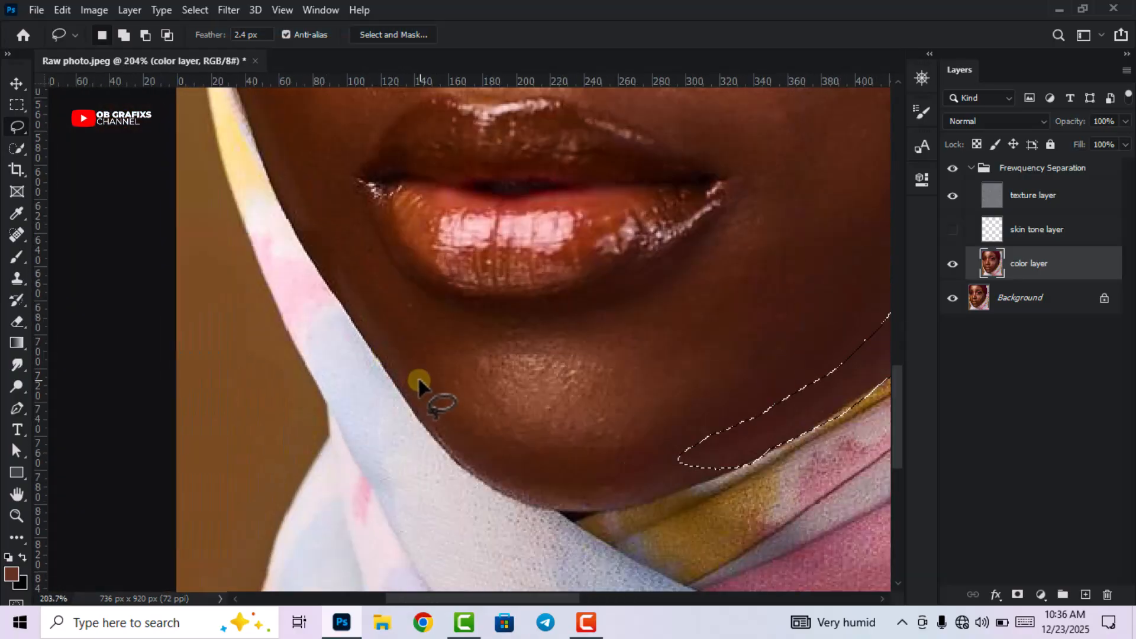
{"action": "mouse_move", "coordinate": [422, 407]}
{"action": "left_mouse_down"}
{"action": "mouse_move", "coordinate": [303, 200]}
{"action": "mouse_move", "coordinate": [303, 245]}
{"action": "mouse_move", "coordinate": [325, 284]}
{"action": "mouse_move", "coordinate": [368, 353]}
{"action": "mouse_move", "coordinate": [423, 410]}
{"action": "left_mouse_up"}
{"action": "left_click", "coordinate": [228, 10]}
{"action": "left_click", "coordinate": [266, 27]}
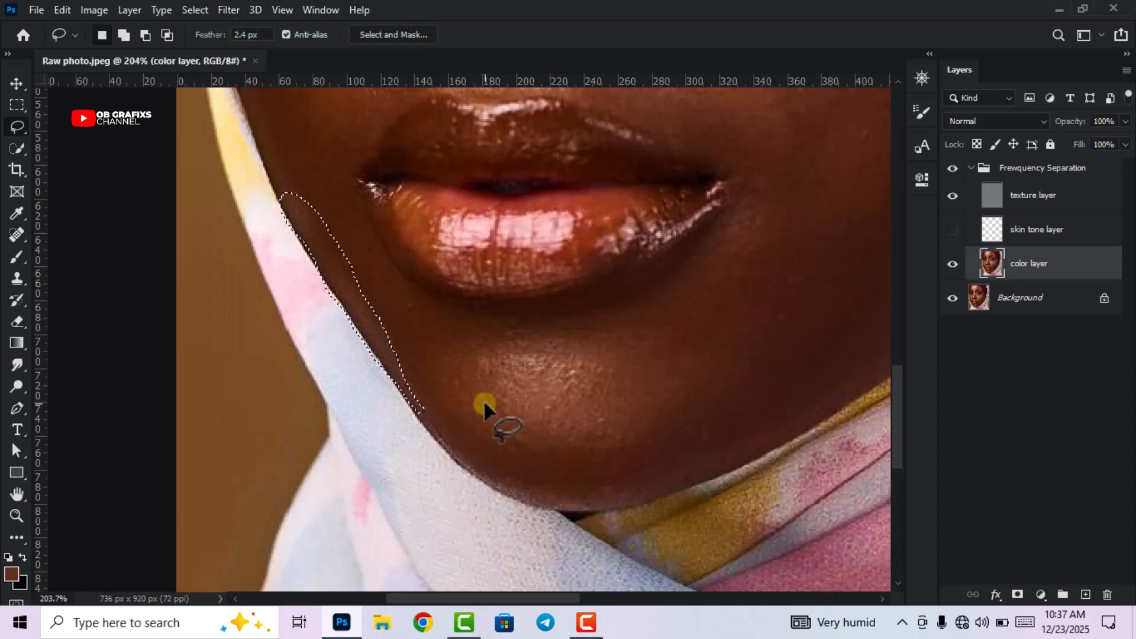
Lasso the skin between the eyebrow and eyeshadow on the picture's left side and reapply the last Gaussian Blur to it
{"action": "scroll", "coordinate": [508, 360], "scroll_direction": "down", "scroll_amount": 6}
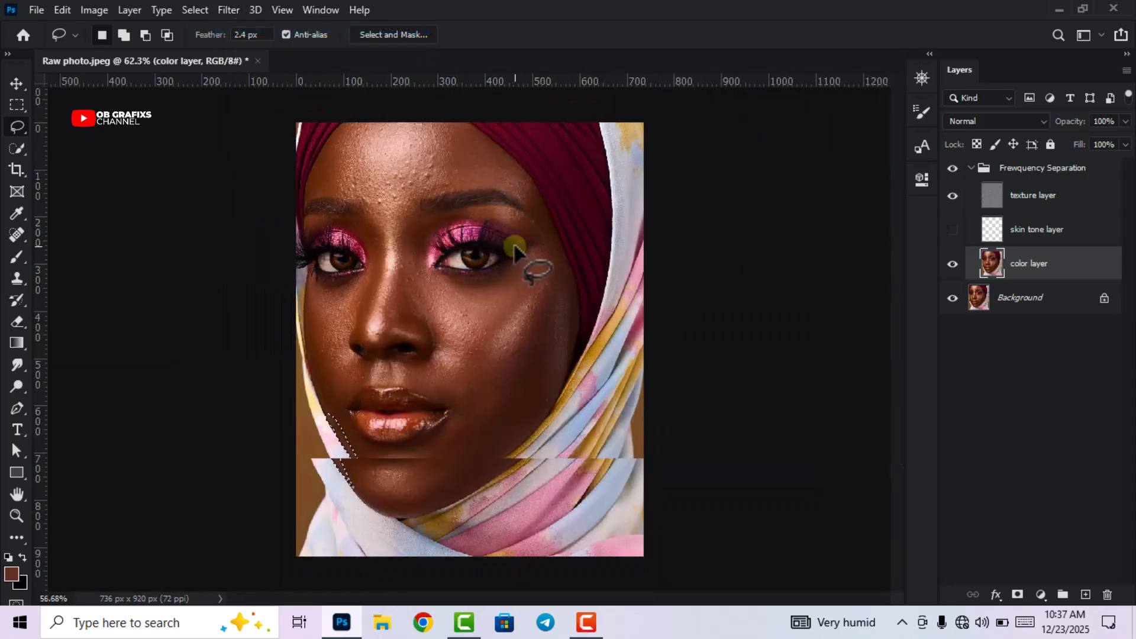
{"action": "scroll", "coordinate": [314, 164], "scroll_direction": "up", "scroll_amount": 2}
{"action": "scroll", "coordinate": [272, 213], "scroll_direction": "up", "scroll_amount": 3}
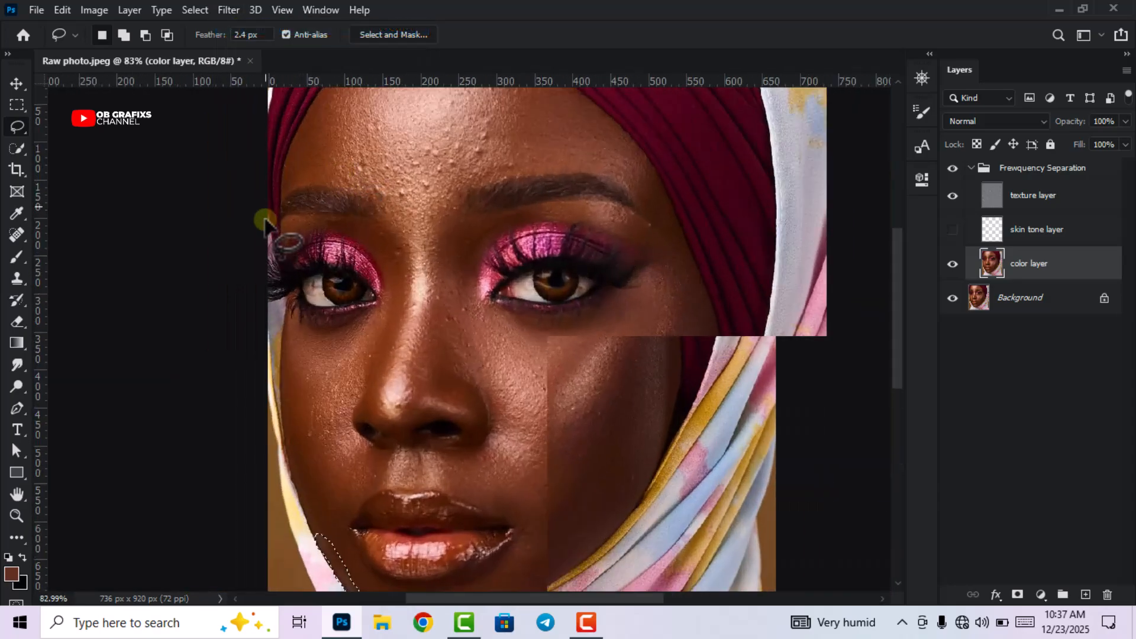
{"action": "scroll", "coordinate": [290, 214], "scroll_direction": "up", "scroll_amount": 2}
{"action": "mouse_move", "coordinate": [414, 260]}
{"action": "left_mouse_down"}
{"action": "mouse_move", "coordinate": [313, 286]}
{"action": "mouse_move", "coordinate": [297, 270]}
{"action": "mouse_move", "coordinate": [296, 225]}
{"action": "left_mouse_up"}
{"action": "mouse_move", "coordinate": [414, 214]}
{"action": "left_mouse_down"}
{"action": "mouse_move", "coordinate": [479, 211]}
{"action": "mouse_move", "coordinate": [504, 284]}
{"action": "left_mouse_up"}
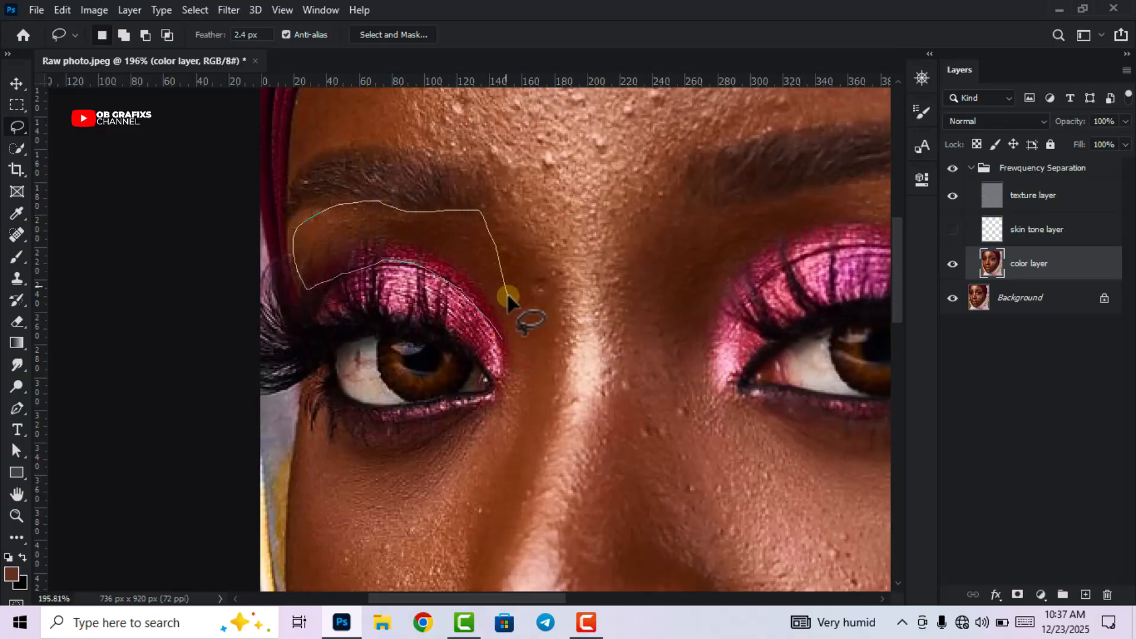
{"action": "left_click_drag", "start_coordinate": [498, 336], "coordinate": [502, 332]}
{"action": "left_click", "coordinate": [228, 10]}
{"action": "left_click", "coordinate": [235, 26]}
Lasso the skin between the eyebrow and eyeshadow on the picture's right side, reapply the last Gaussian Blur, and clear the selection
{"action": "scroll", "coordinate": [533, 307], "scroll_direction": "down", "scroll_amount": 5}
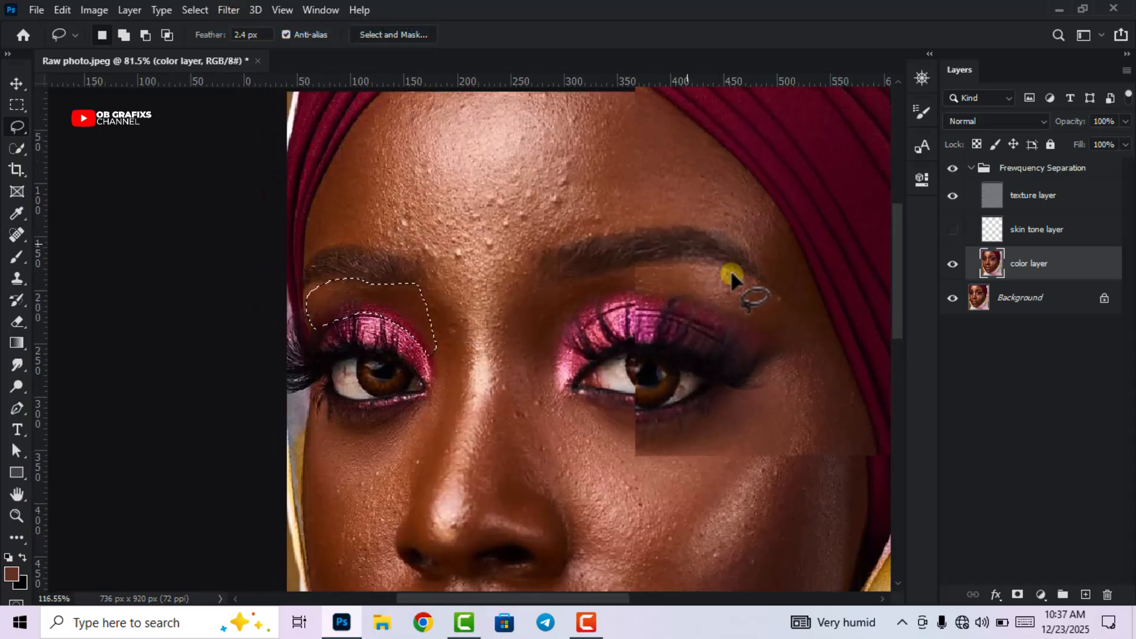
{"action": "scroll", "coordinate": [740, 284], "scroll_direction": "up", "scroll_amount": 3}
{"action": "mouse_move", "coordinate": [775, 343]}
{"action": "left_mouse_down"}
{"action": "mouse_move", "coordinate": [662, 301]}
{"action": "mouse_move", "coordinate": [595, 300]}
{"action": "mouse_move", "coordinate": [488, 347]}
{"action": "mouse_move", "coordinate": [531, 278]}
{"action": "left_mouse_up"}
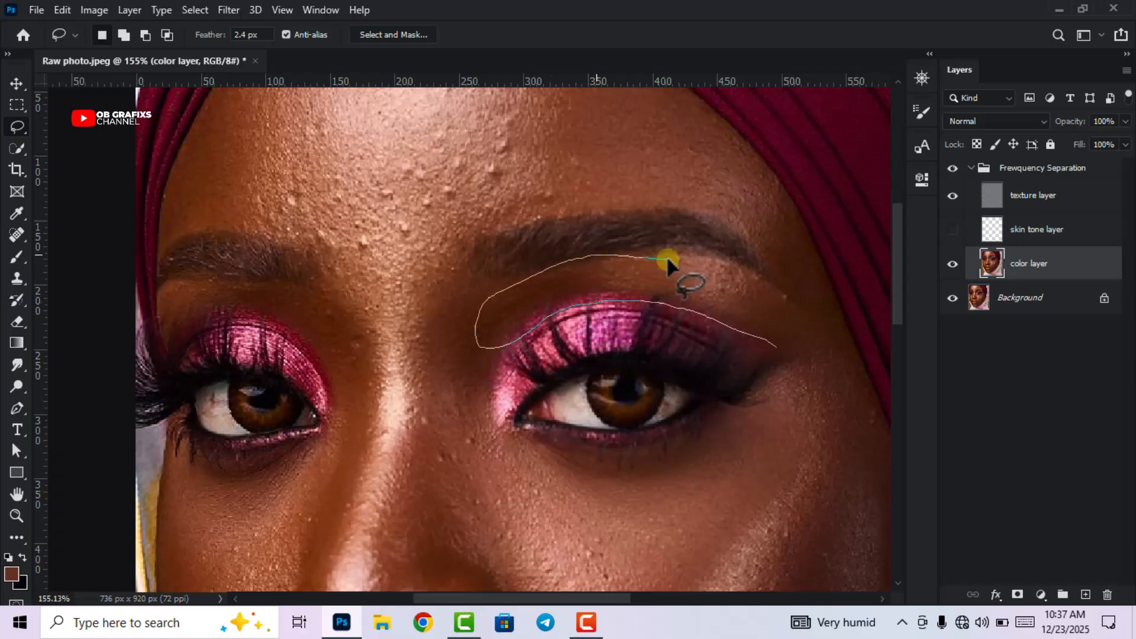
{"action": "mouse_move", "coordinate": [790, 289]}
{"action": "left_mouse_down"}
{"action": "mouse_move", "coordinate": [805, 331]}
{"action": "mouse_move", "coordinate": [775, 348]}
{"action": "left_mouse_up"}
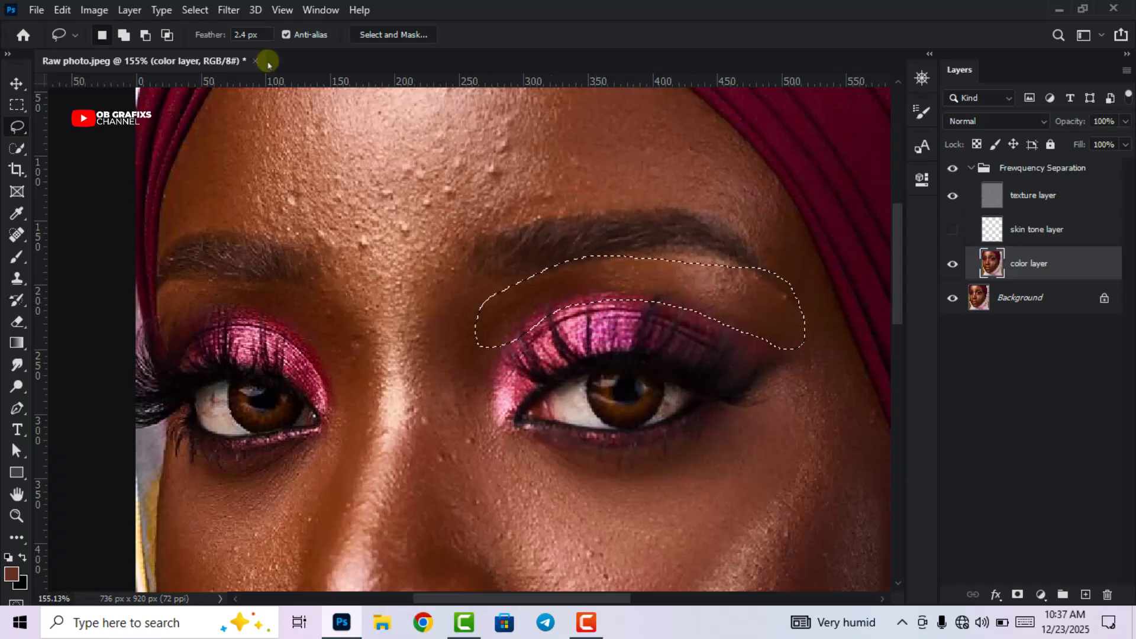
{"action": "left_click", "coordinate": [230, 10]}
{"action": "left_click", "coordinate": [230, 10]}
{"action": "right_click", "coordinate": [709, 285]}
{"action": "left_click", "coordinate": [772, 296]}
Lasso the lower part of the nose just above the nostrils, reapply the last Gaussian Blur to it, and clear the selection
{"action": "scroll", "coordinate": [748, 314], "scroll_direction": "down", "scroll_amount": 5}
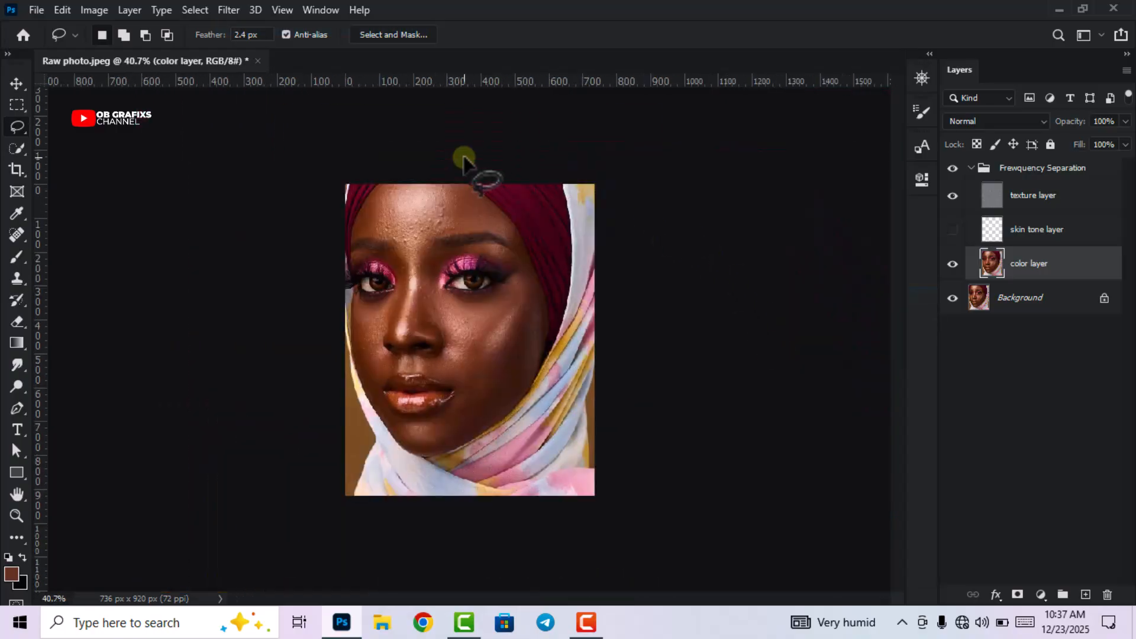
{"action": "scroll", "coordinate": [401, 126], "scroll_direction": "up", "scroll_amount": 3}
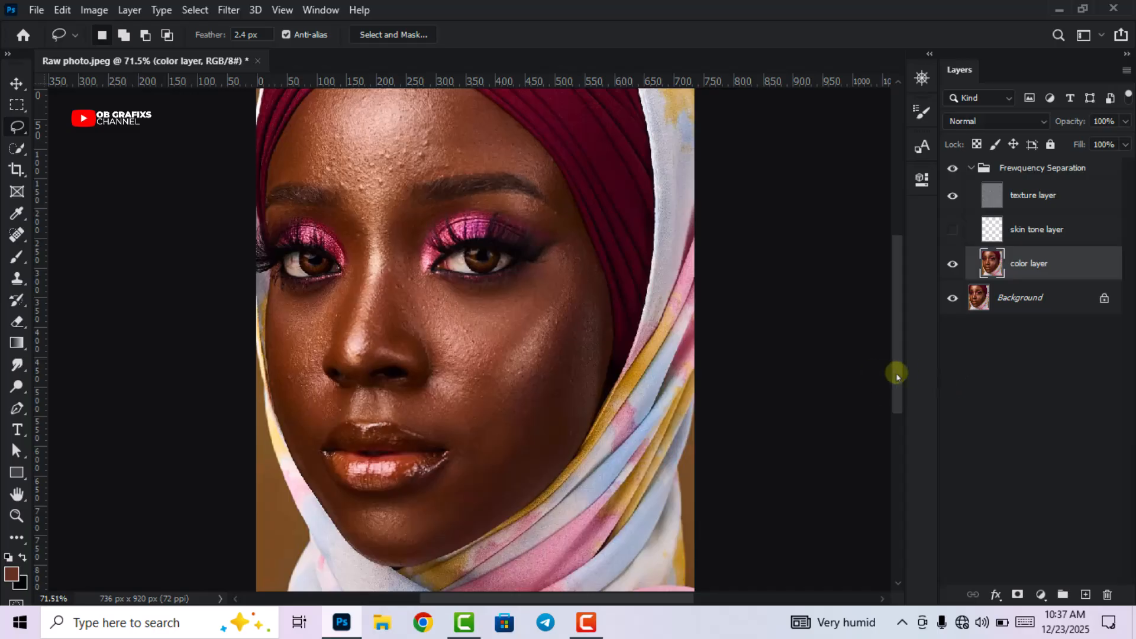
{"action": "left_click_drag", "start_coordinate": [898, 374], "coordinate": [893, 357]}
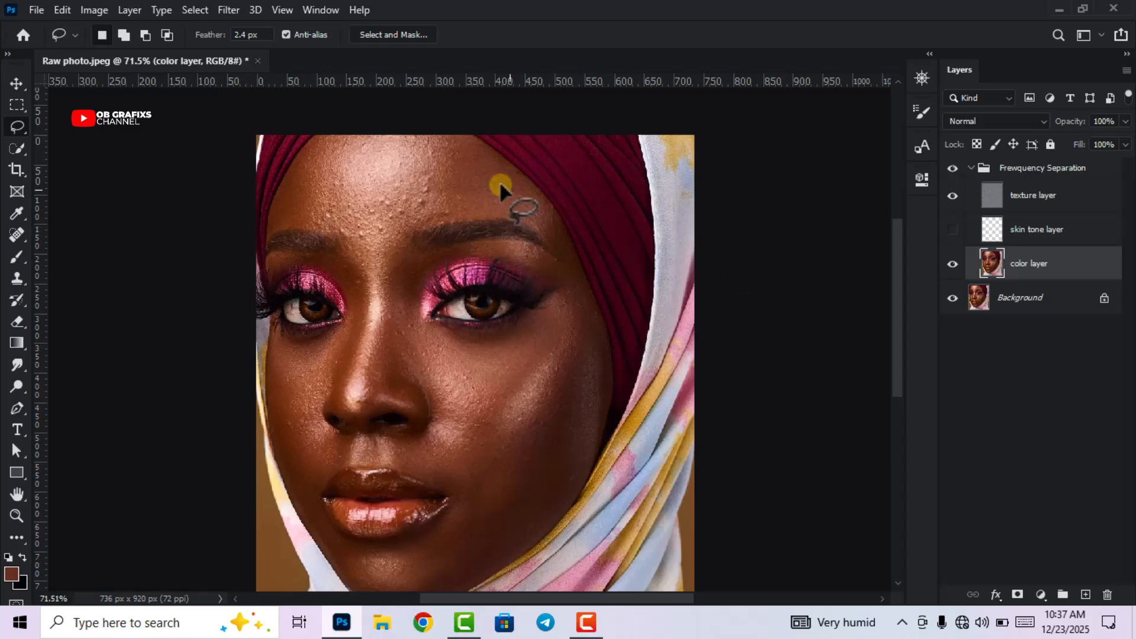
{"action": "scroll", "coordinate": [339, 130], "scroll_direction": "up", "scroll_amount": 2}
{"action": "scroll", "coordinate": [339, 130], "scroll_direction": "up", "scroll_amount": 1}
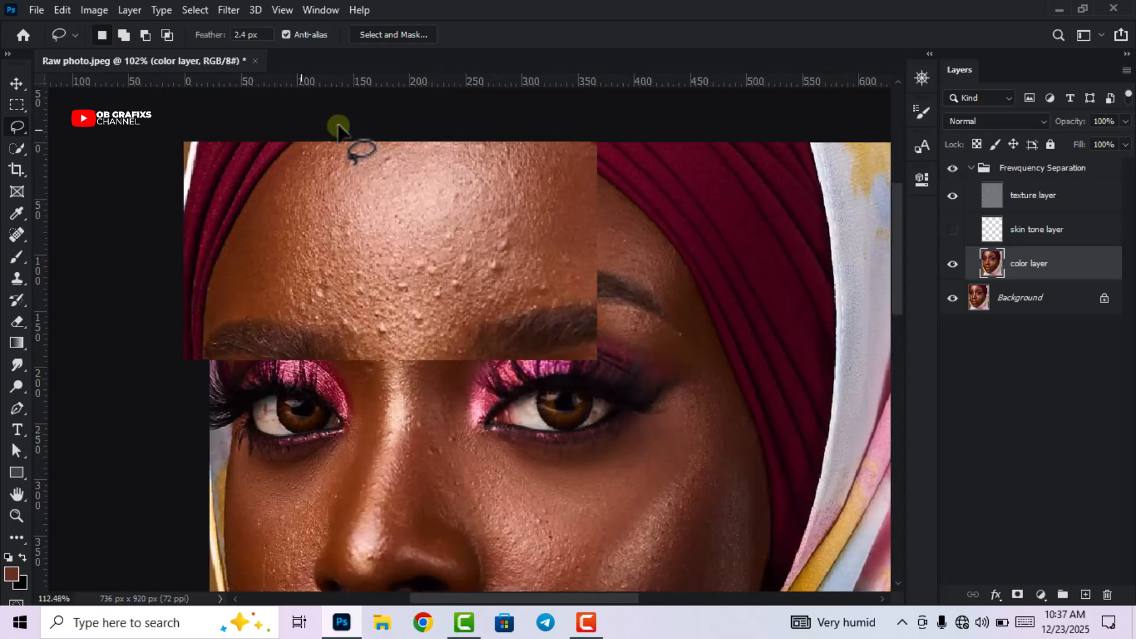
{"action": "scroll", "coordinate": [368, 164], "scroll_direction": "down", "scroll_amount": 3}
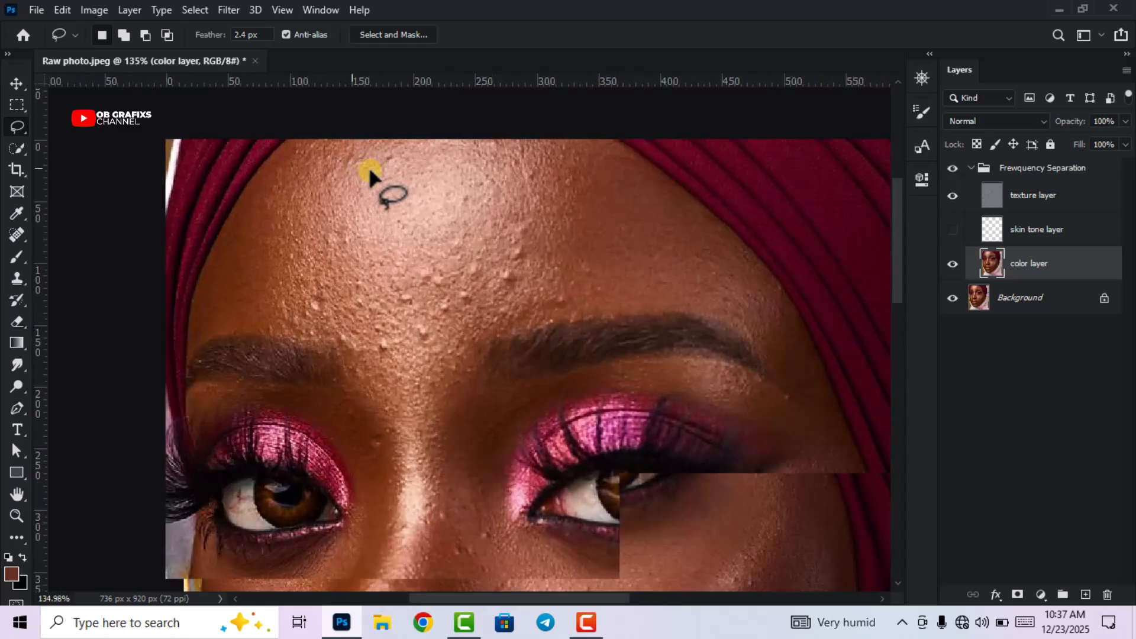
{"action": "scroll", "coordinate": [325, 356], "scroll_direction": "up", "scroll_amount": 3}
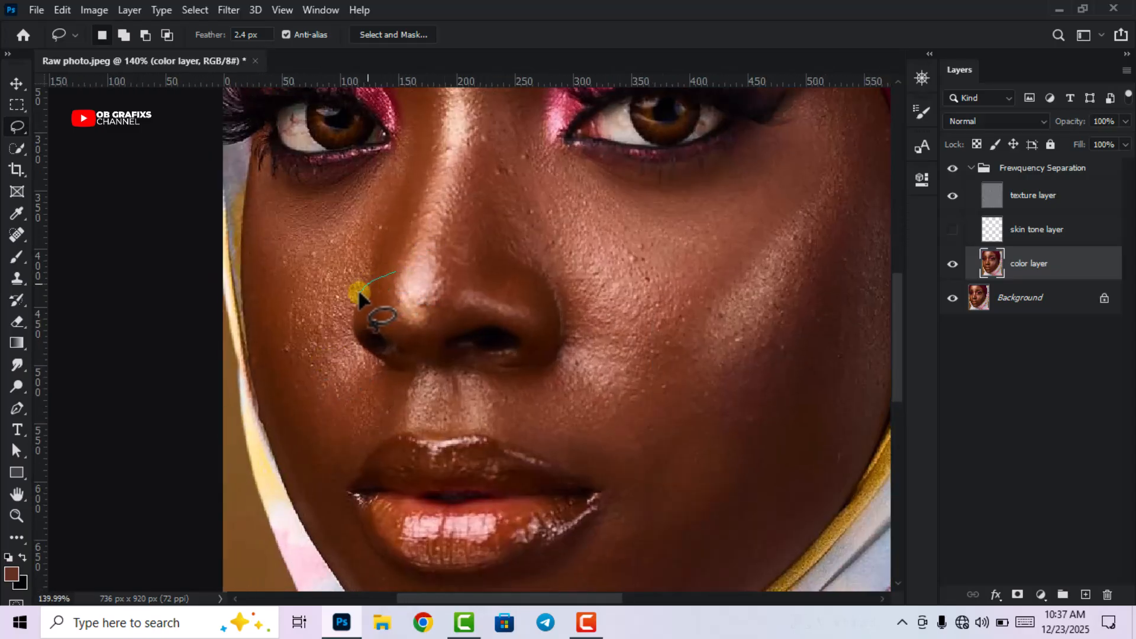
{"action": "mouse_move", "coordinate": [359, 293]}
{"action": "left_mouse_down"}
{"action": "mouse_move", "coordinate": [434, 338]}
{"action": "mouse_move", "coordinate": [468, 316]}
{"action": "mouse_move", "coordinate": [540, 313]}
{"action": "left_mouse_up"}
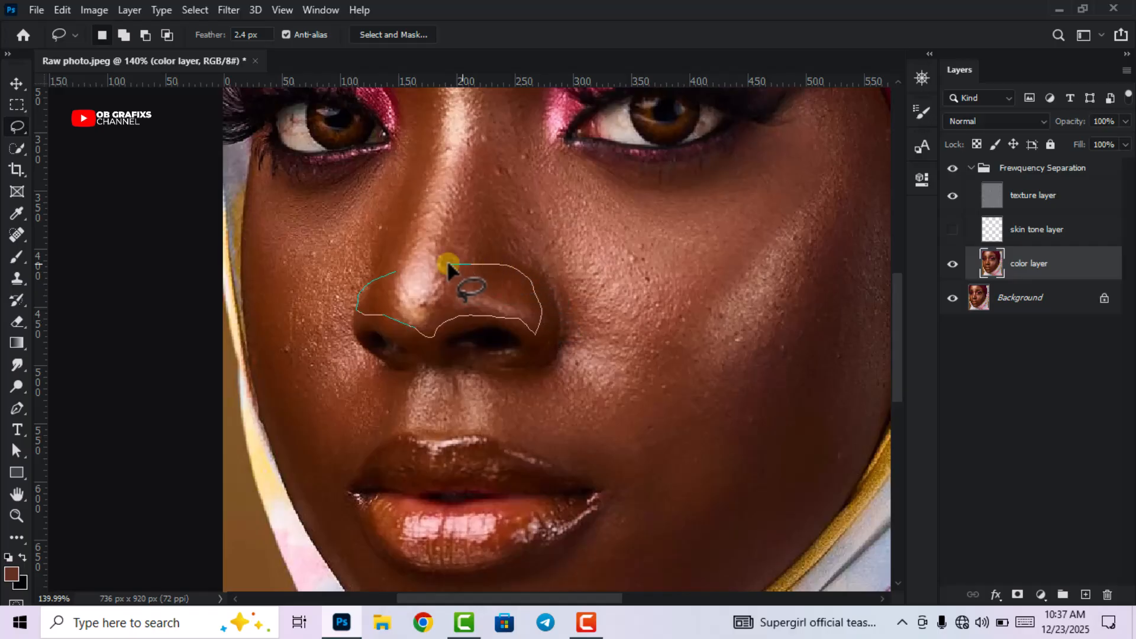
{"action": "left_click", "coordinate": [228, 9]}
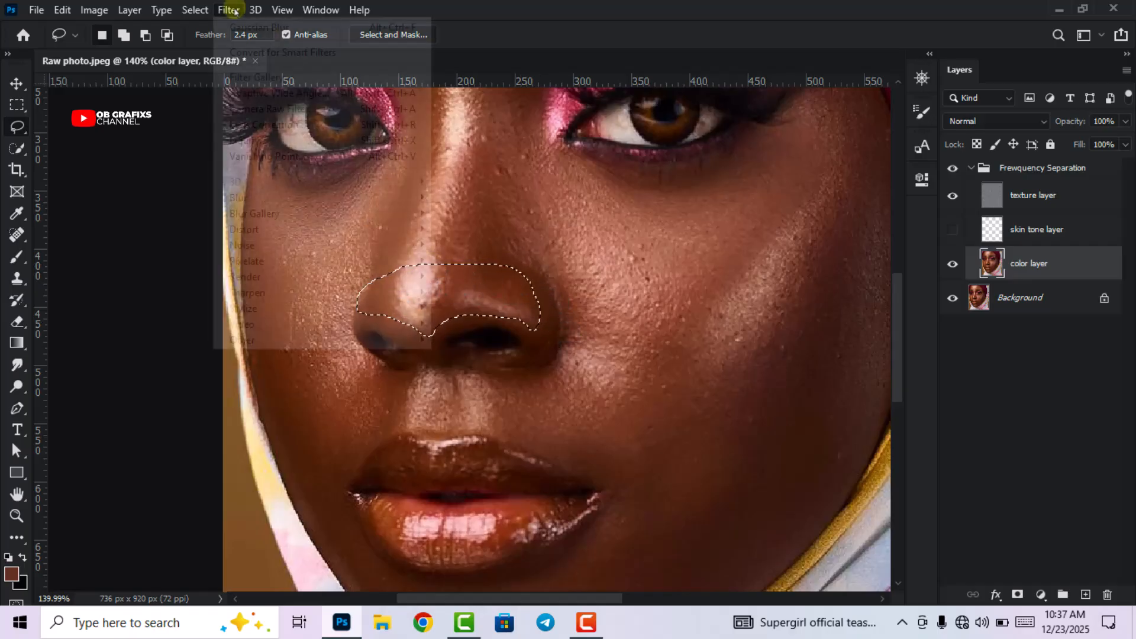
{"action": "left_click", "coordinate": [367, 204]}
{"action": "right_click", "coordinate": [487, 286]}
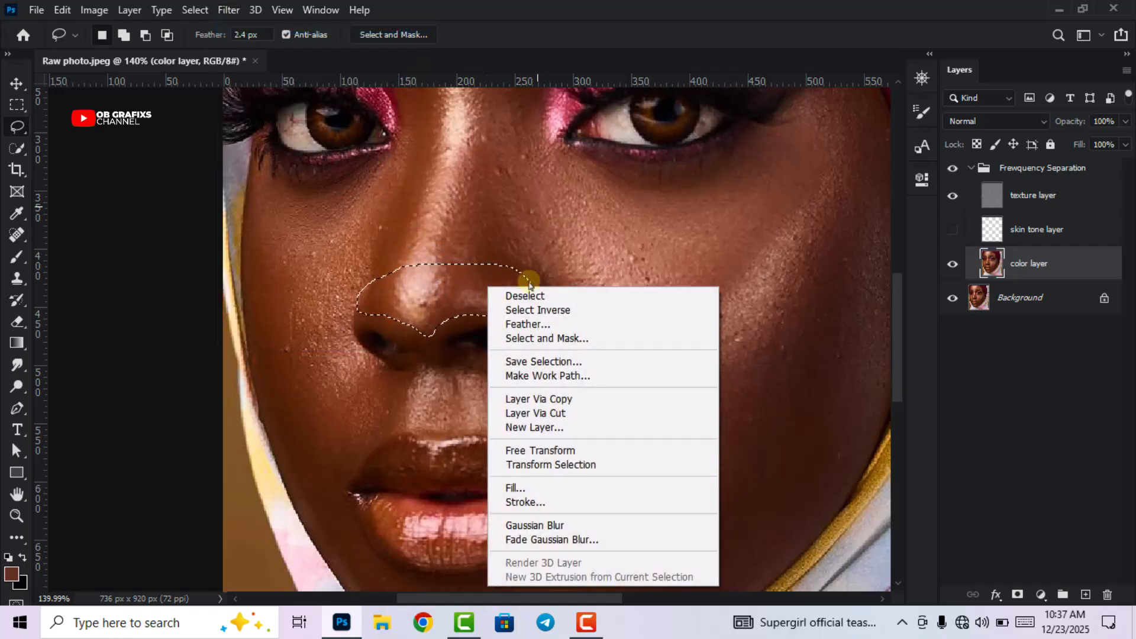
{"action": "left_click", "coordinate": [510, 295]}
Take the Mixer Brush Tool with 37% wet, 17% load, 22% mix and 67% flow, and set its smoothing to 11%
{"action": "scroll", "coordinate": [572, 328], "scroll_direction": "down", "scroll_amount": 4}
{"action": "scroll", "coordinate": [460, 267], "scroll_direction": "up", "scroll_amount": 2}
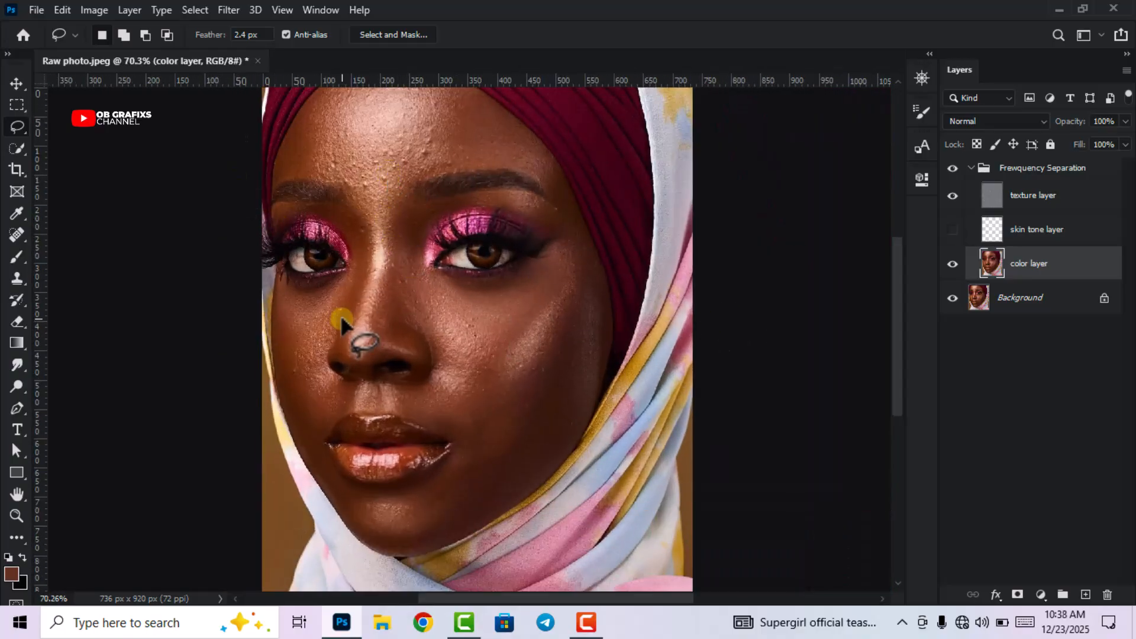
{"action": "left_click", "coordinate": [18, 255]}
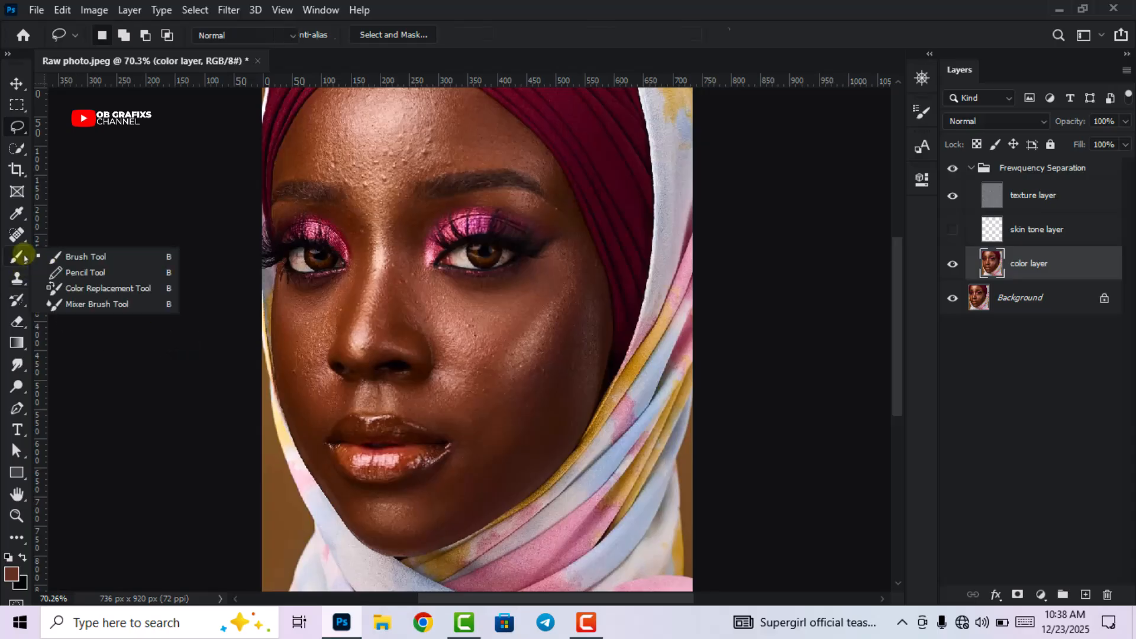
{"action": "left_click", "coordinate": [116, 306]}
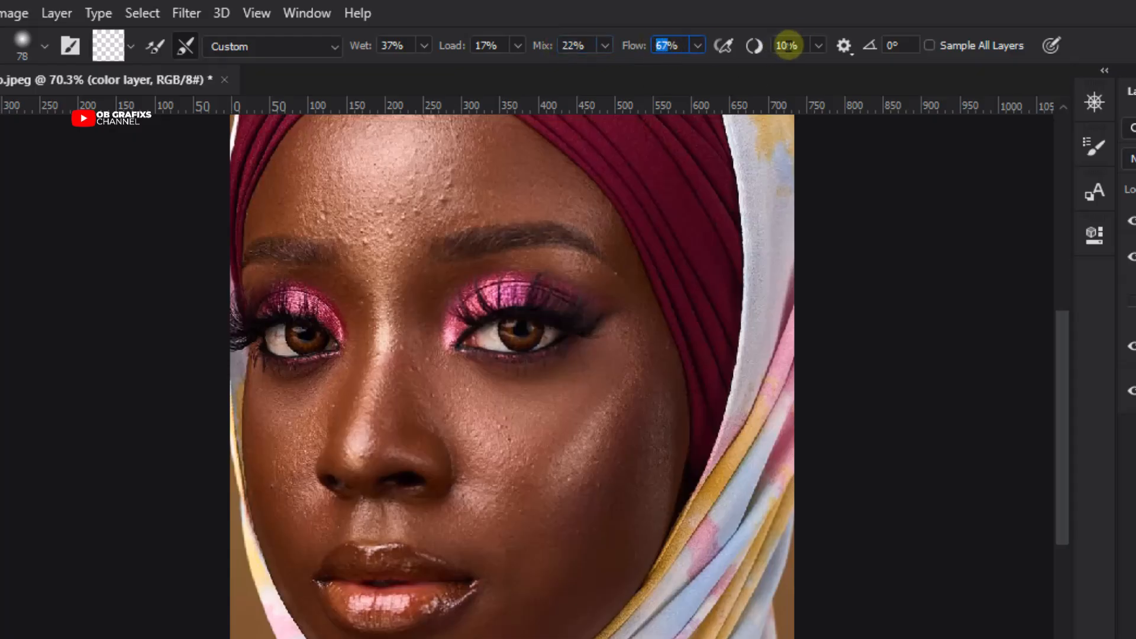
{"action": "left_click_drag", "start_coordinate": [767, 46], "coordinate": [749, 48]}
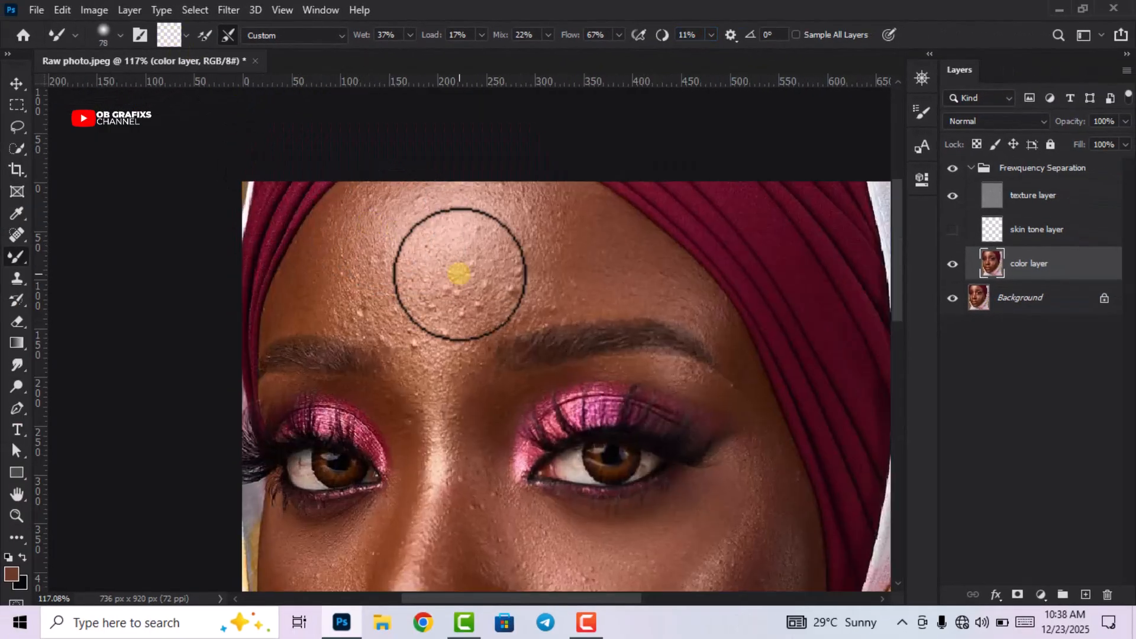
Blend the skin tones across the forehead on the color layer with the Mixer Brush at size 78
{"action": "scroll", "coordinate": [465, 249], "scroll_direction": "up", "scroll_amount": 2}
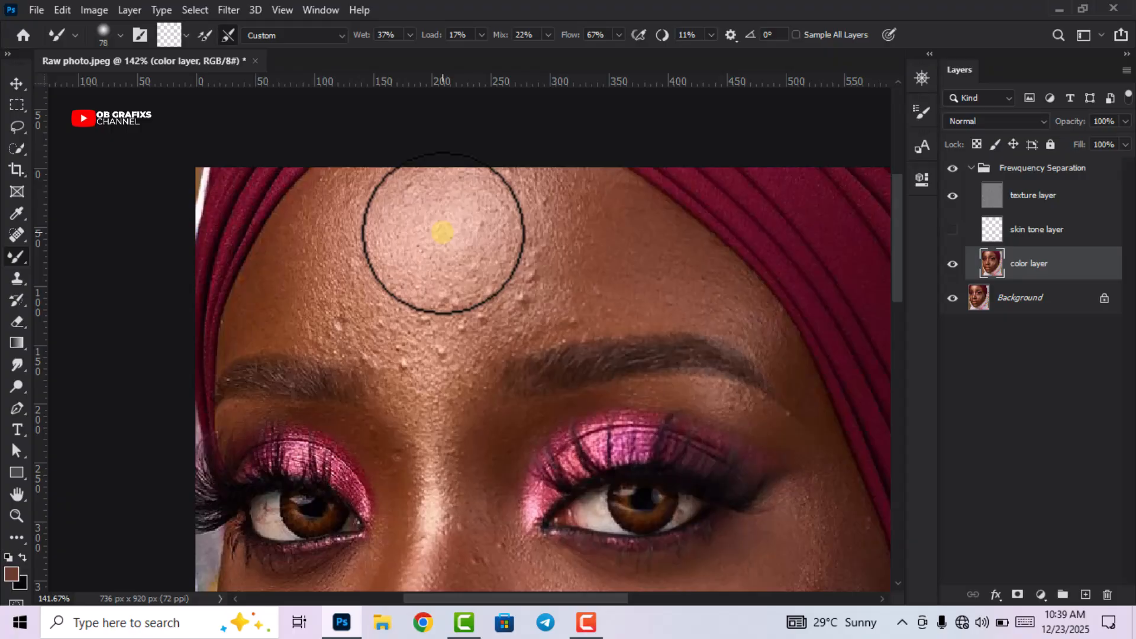
{"action": "scroll", "coordinate": [443, 232], "scroll_direction": "down", "scroll_amount": 5}
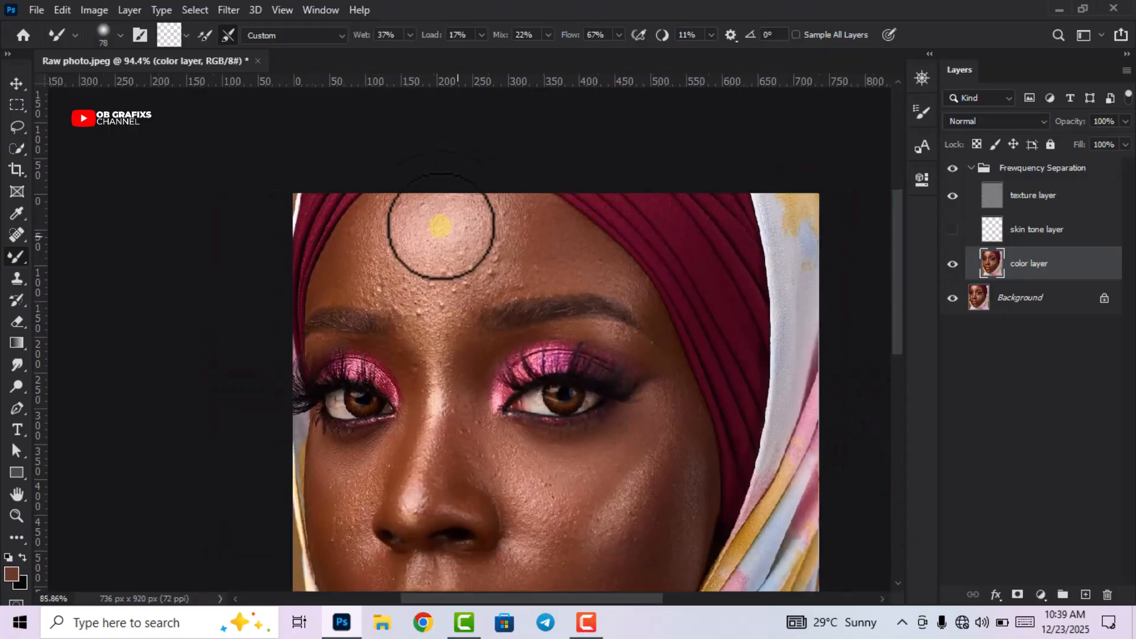
{"action": "scroll", "coordinate": [440, 226], "scroll_direction": "up", "scroll_amount": 3}
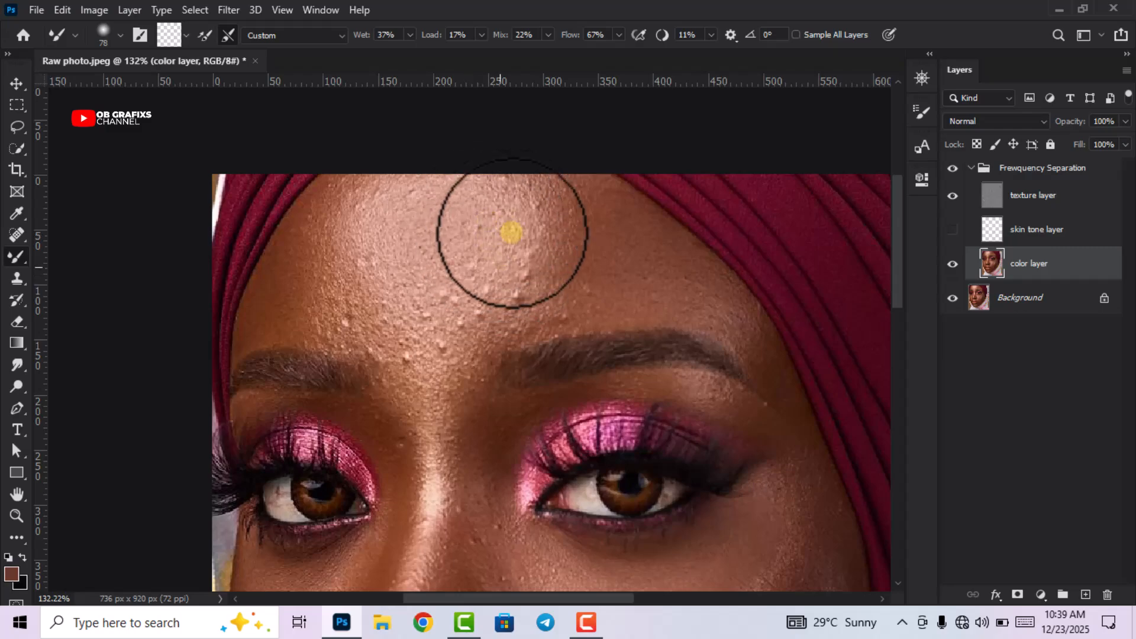
{"action": "scroll", "coordinate": [461, 320], "scroll_direction": "down", "scroll_amount": 5}
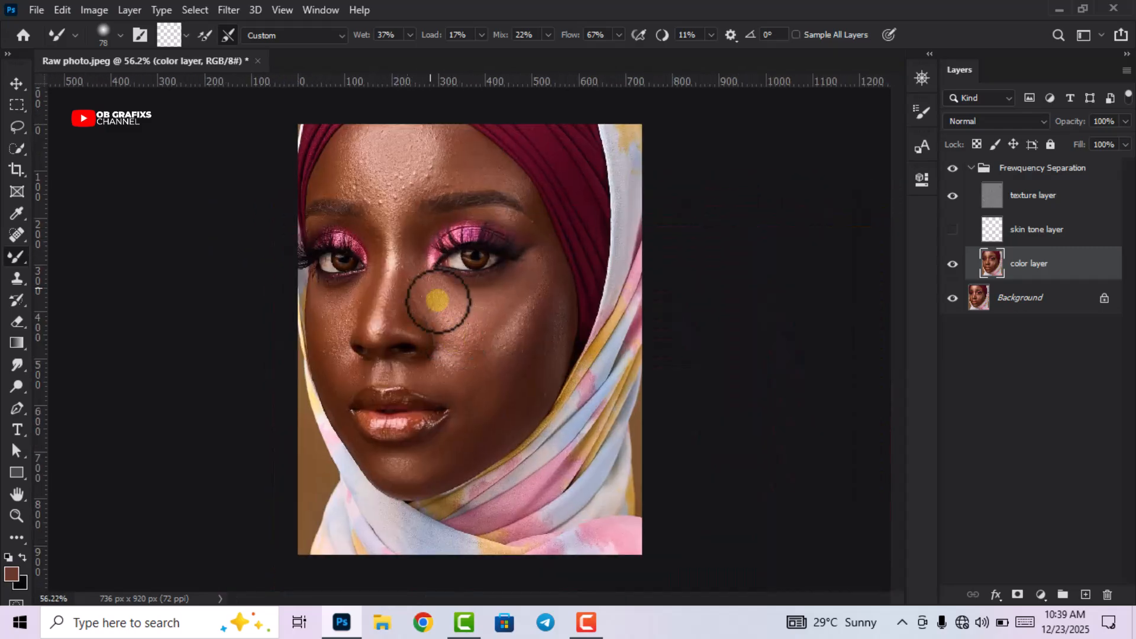
Continue blending the color layer's skin tones on the upper forehead up to the headscarf with the Mixer Brush at size 78
{"action": "scroll", "coordinate": [344, 178], "scroll_direction": "up", "scroll_amount": 5}
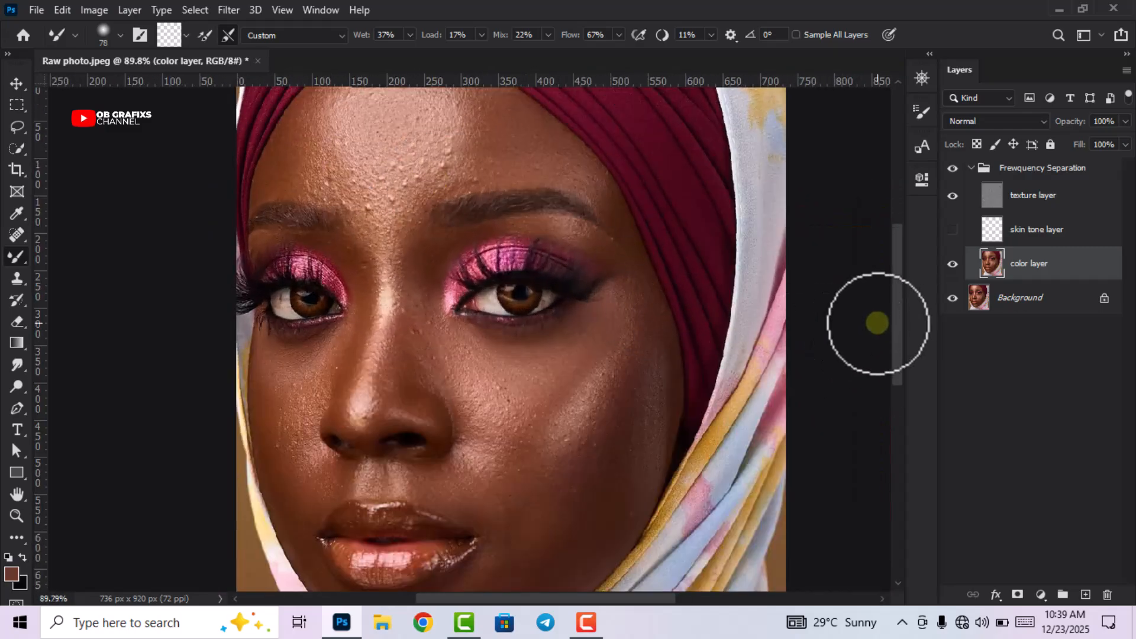
{"action": "left_click_drag", "start_coordinate": [895, 317], "coordinate": [892, 299]}
{"action": "scroll", "coordinate": [414, 136], "scroll_direction": "up", "scroll_amount": 3}
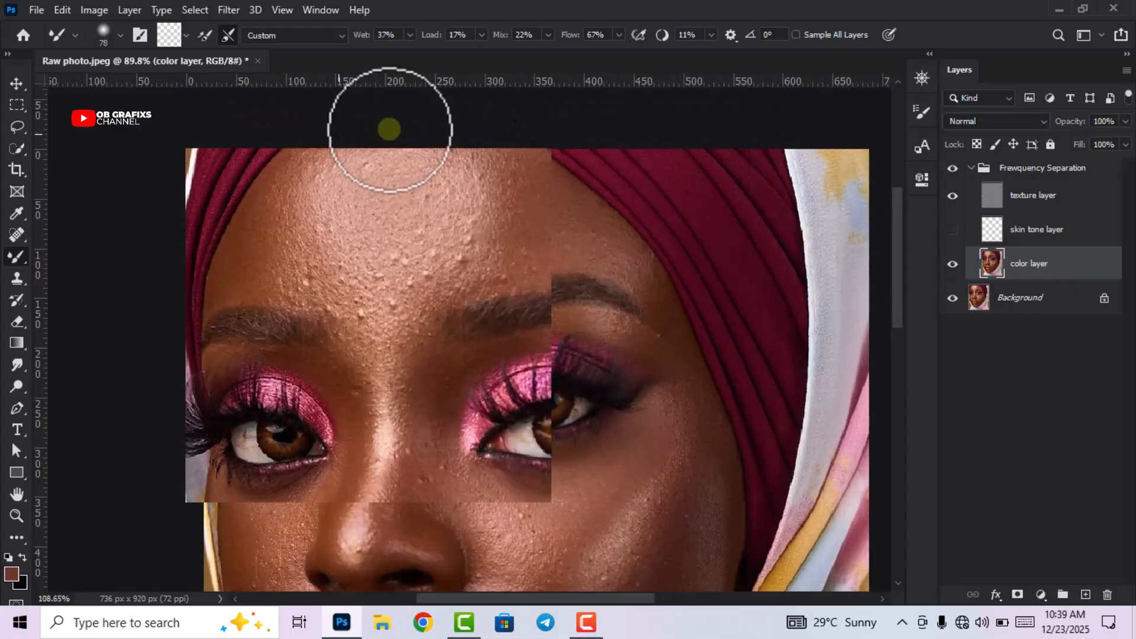
{"action": "scroll", "coordinate": [515, 208], "scroll_direction": "up", "scroll_amount": 1}
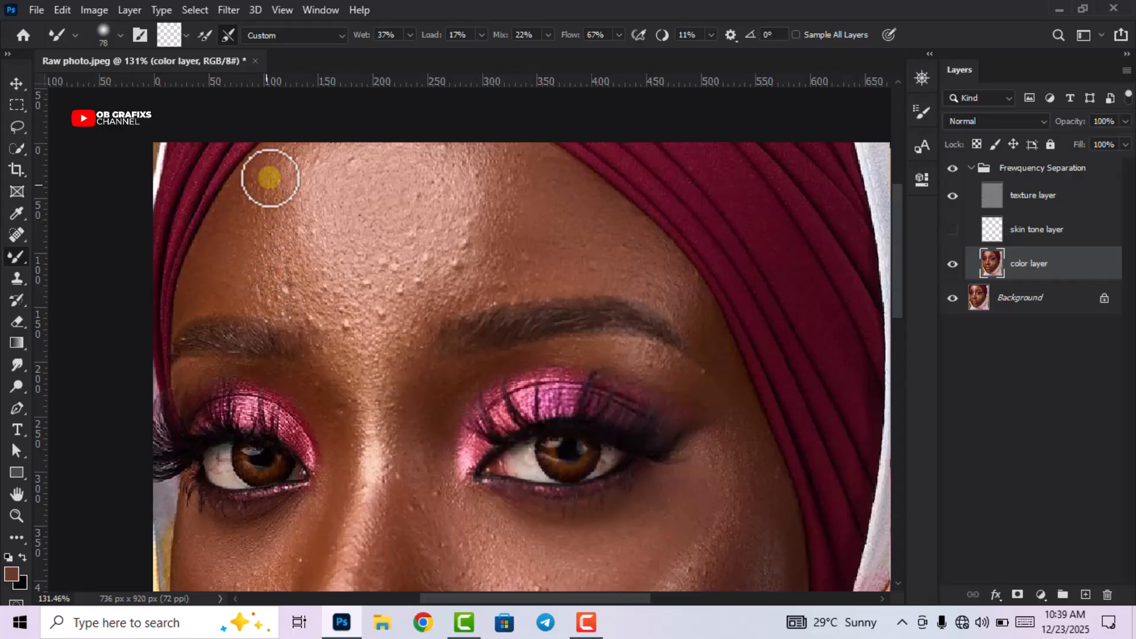
{"action": "scroll", "coordinate": [452, 254], "scroll_direction": "down", "scroll_amount": 4}
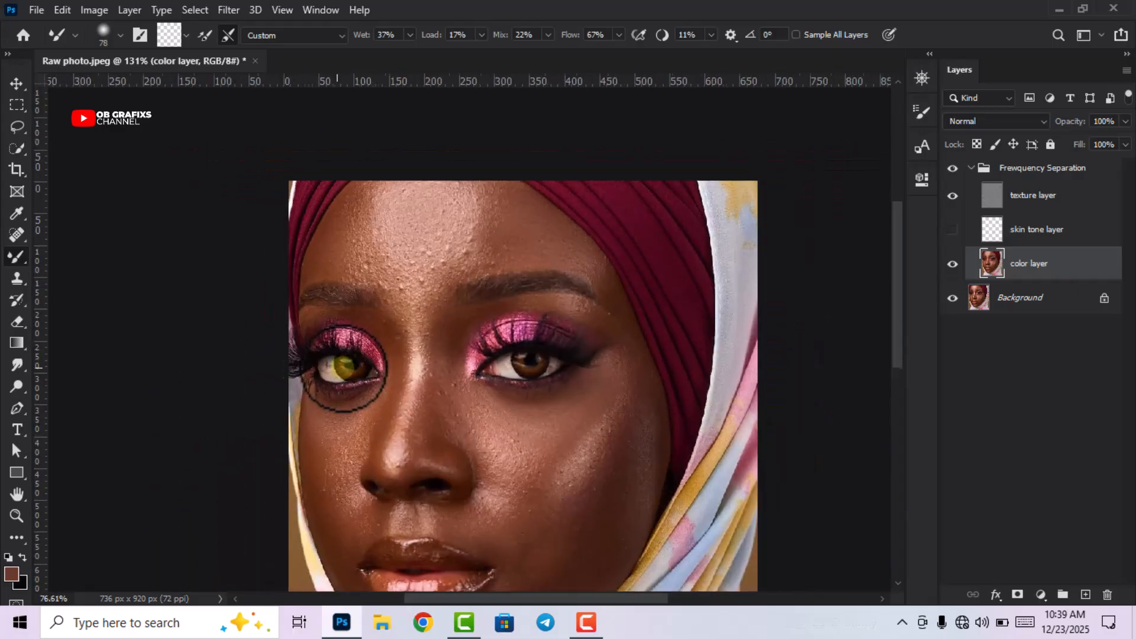
Set the Mixer Brush to 45 px and blend the skin beside the nose bridge, under the picture's right eye, and on the left cheek
{"action": "scroll", "coordinate": [452, 349], "scroll_direction": "up", "scroll_amount": 4}
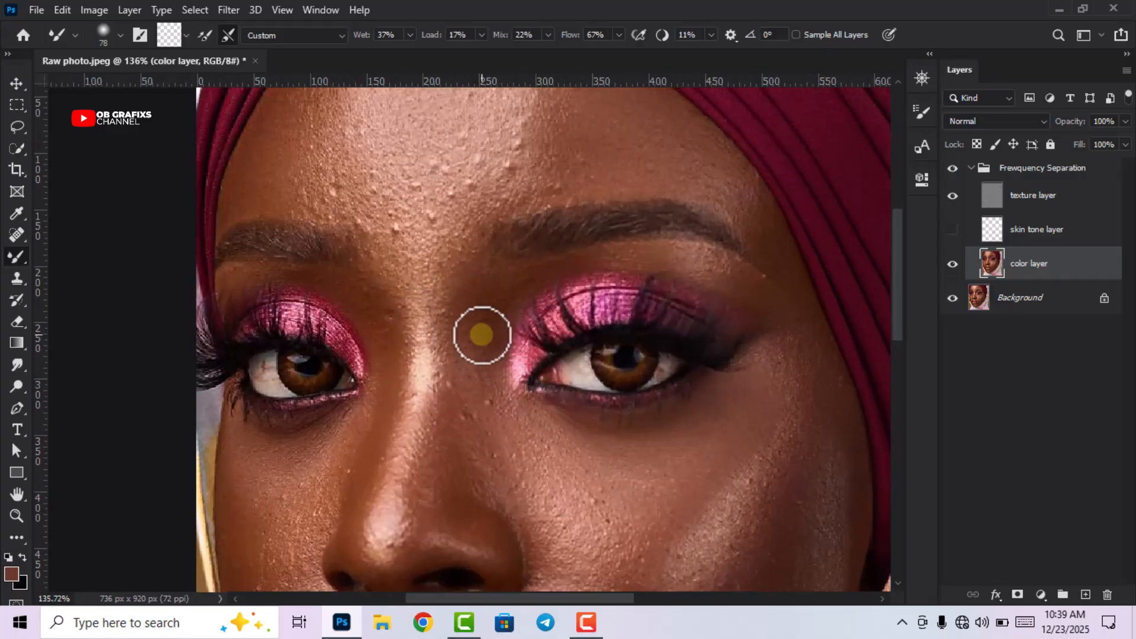
{"action": "right_click", "coordinate": [485, 334]}
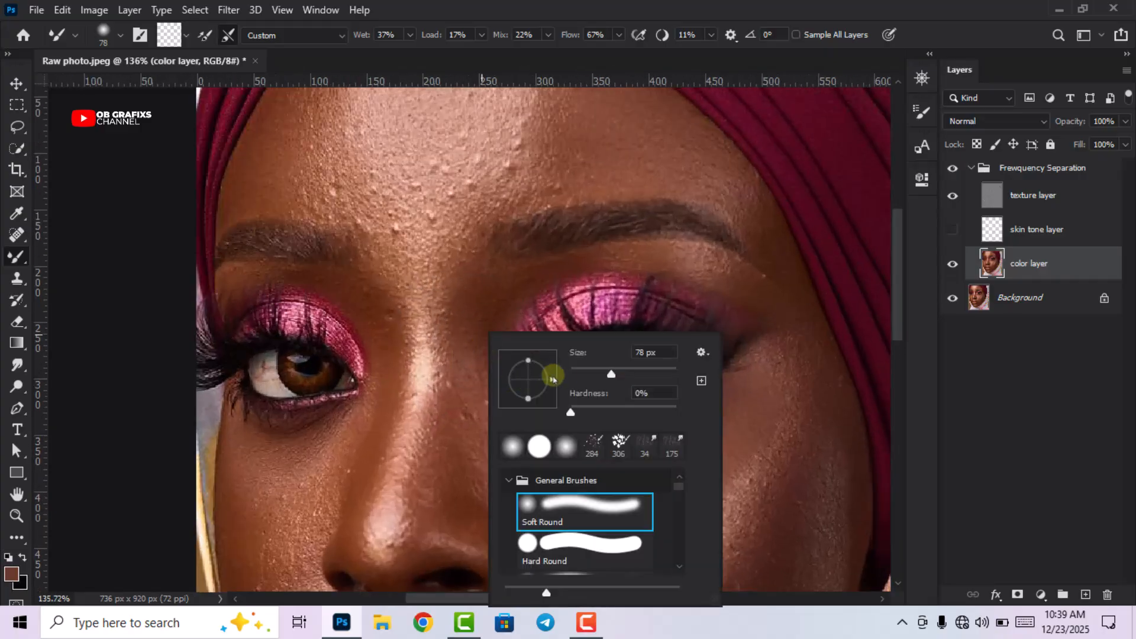
{"action": "left_click", "coordinate": [476, 341]}
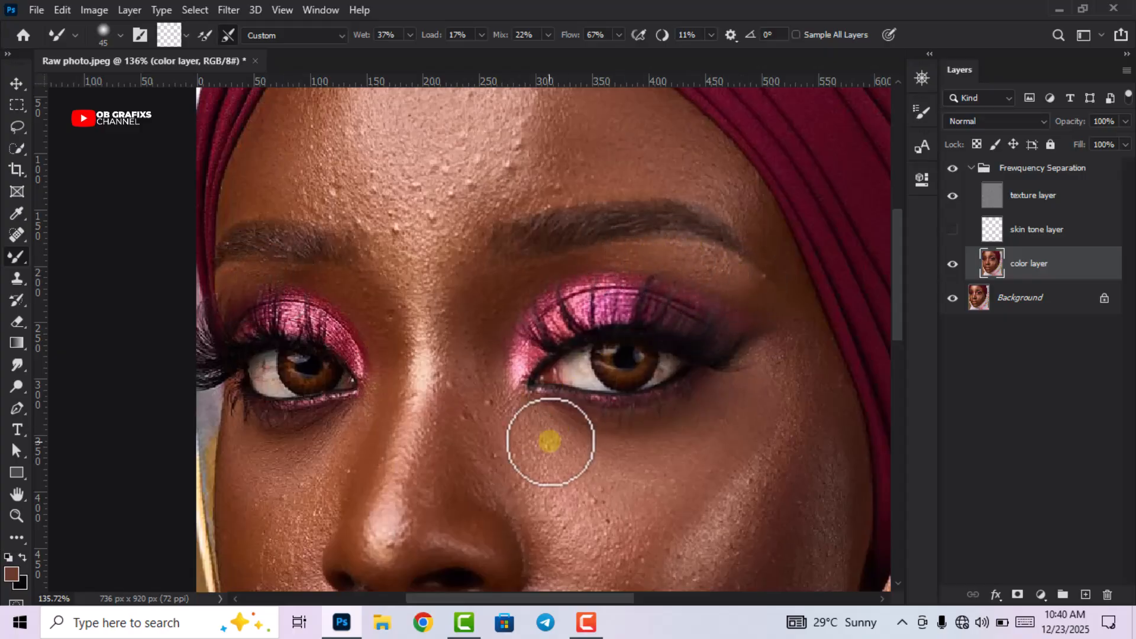
{"action": "scroll", "coordinate": [553, 431], "scroll_direction": "up", "scroll_amount": 1}
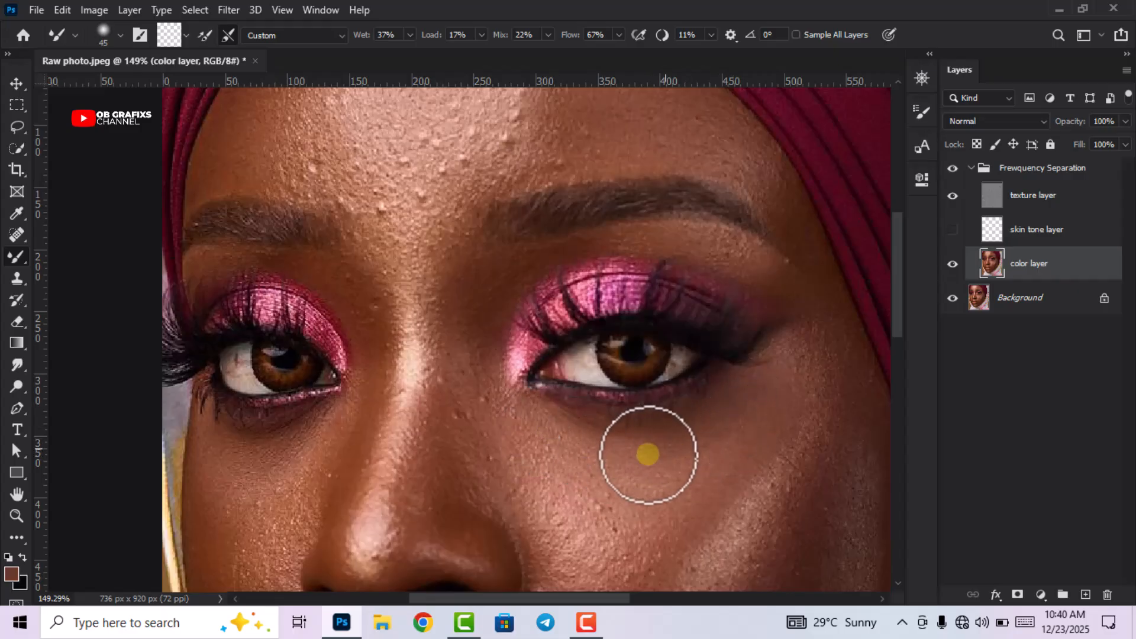
{"action": "scroll", "coordinate": [562, 425], "scroll_direction": "down", "scroll_amount": 7}
{"action": "scroll", "coordinate": [410, 467], "scroll_direction": "up", "scroll_amount": 7}
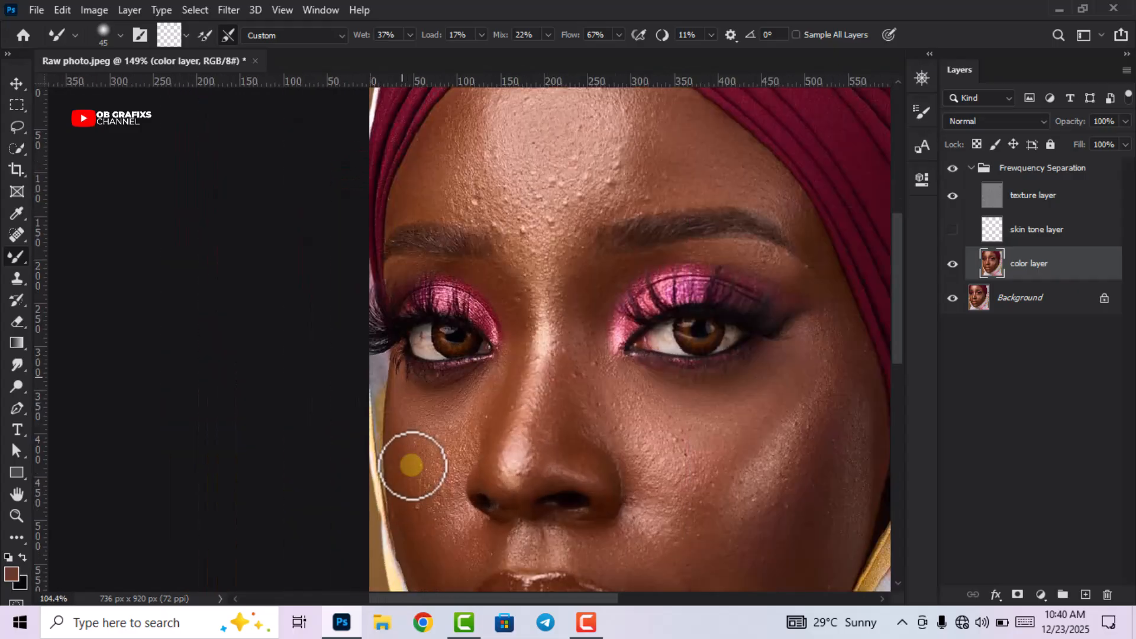
Blend the nose bridge and nose highlight on the color layer with the Mixer Brush at 21 px and 34 px
{"action": "right_click", "coordinate": [599, 264]}
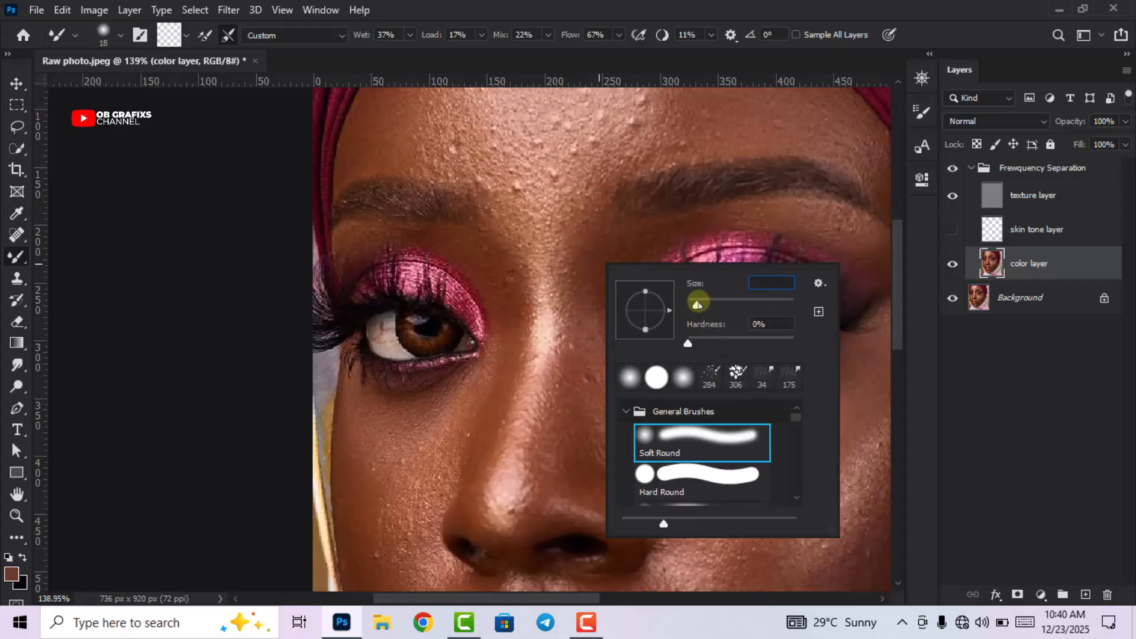
{"action": "left_click", "coordinate": [553, 327]}
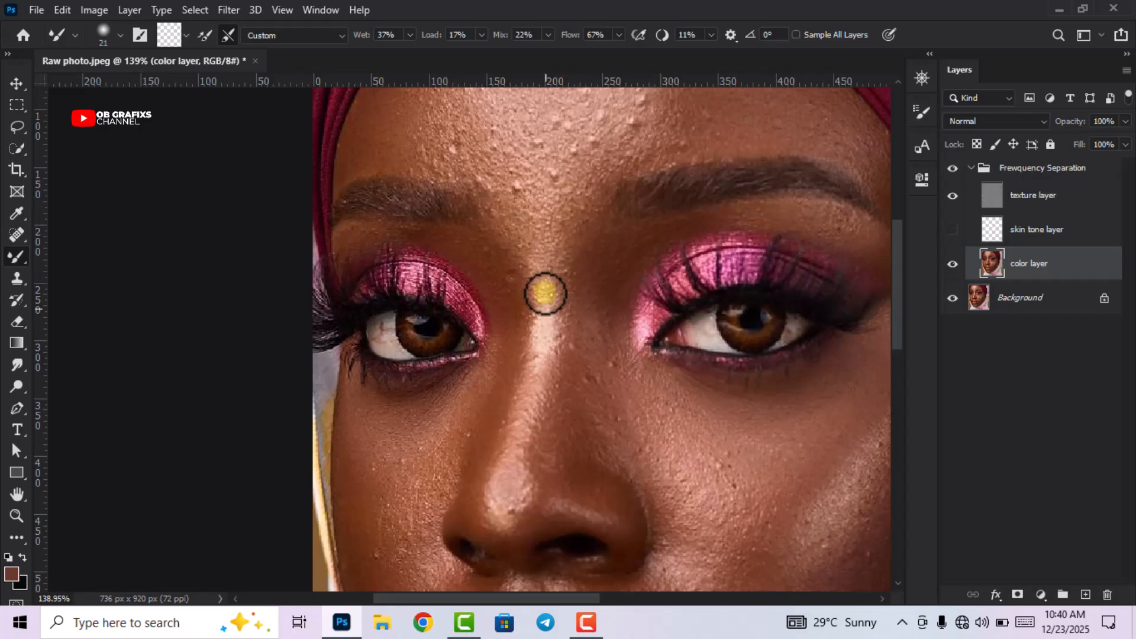
{"action": "right_click", "coordinate": [548, 366]}
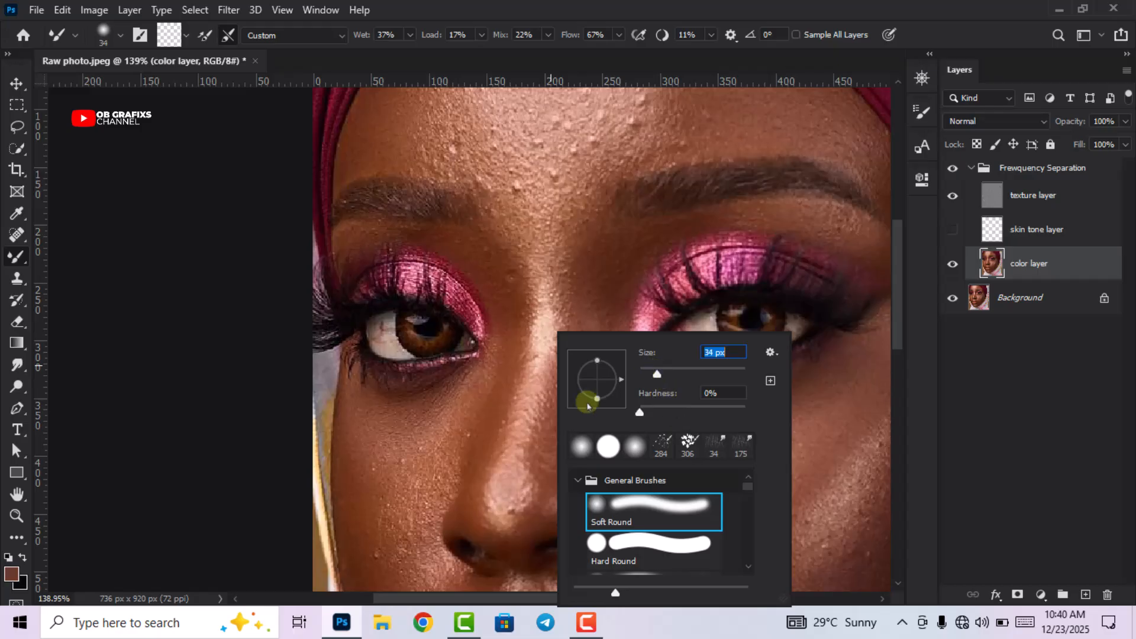
{"action": "left_click", "coordinate": [514, 349]}
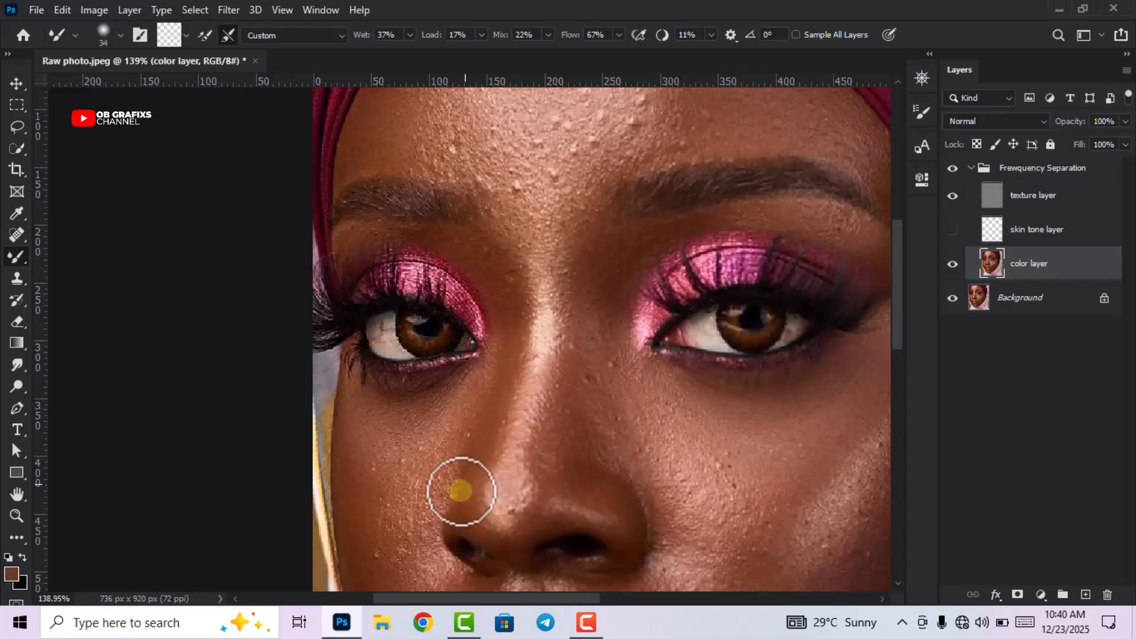
Blend the cheek beside the nostril on the picture's left and the skin above the upper lip with the 34 px Mixer Brush
{"action": "scroll", "coordinate": [488, 427], "scroll_direction": "down", "scroll_amount": 5}
{"action": "scroll", "coordinate": [466, 470], "scroll_direction": "up", "scroll_amount": 7}
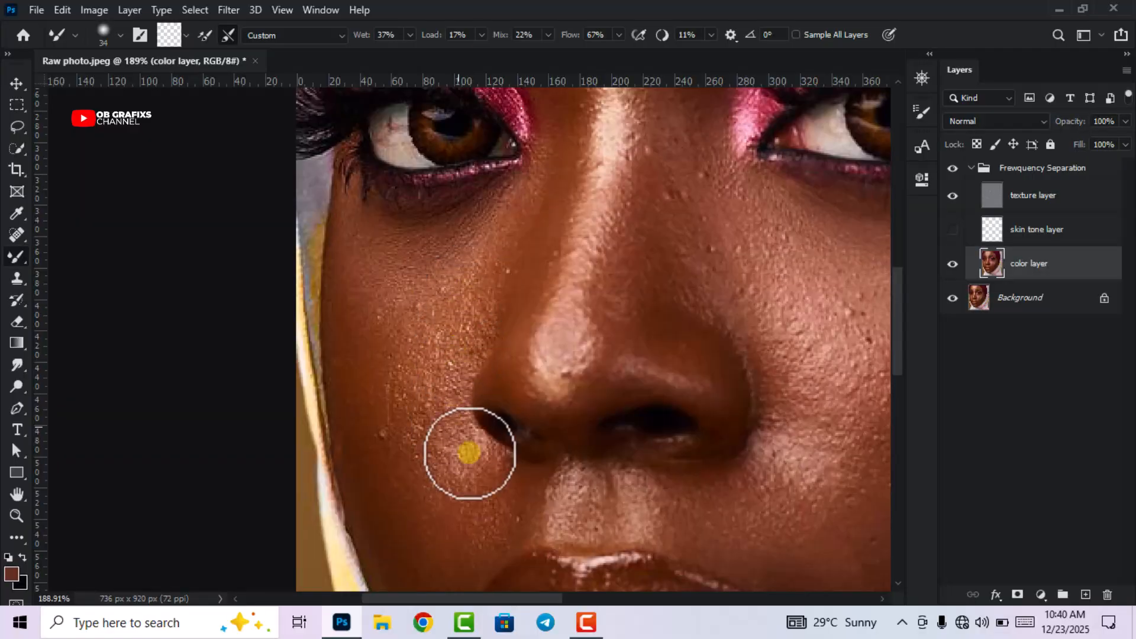
{"action": "scroll", "coordinate": [406, 530], "scroll_direction": "down", "scroll_amount": 4}
{"action": "scroll", "coordinate": [406, 530], "scroll_direction": "up", "scroll_amount": 6}
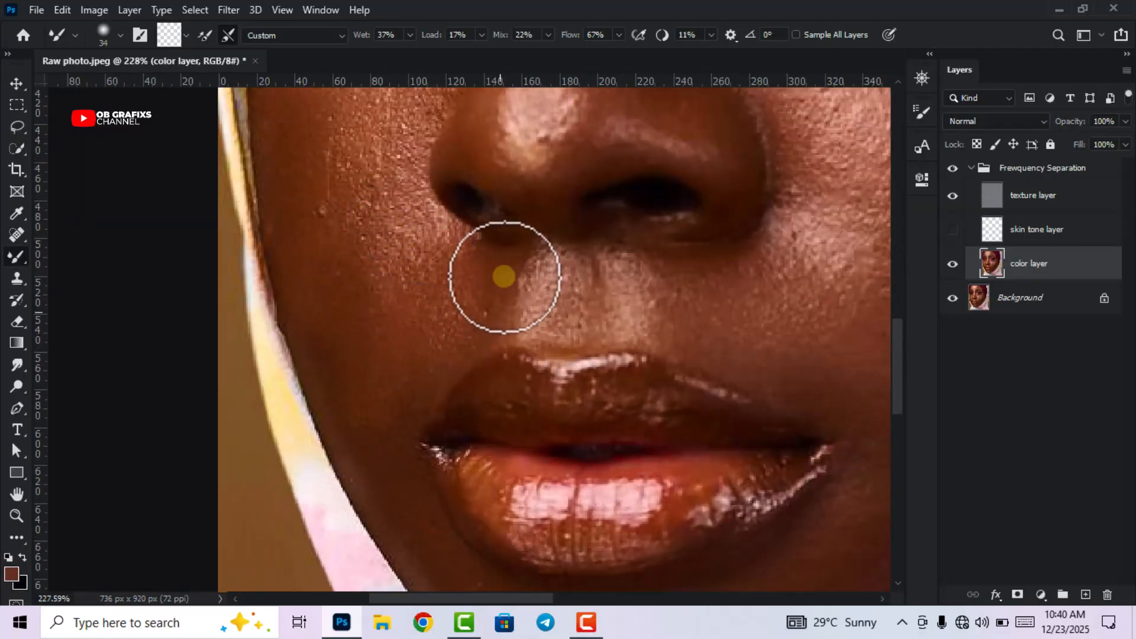
Smooth the chin and the skin along the jawline below the lips with the Mixer Brush at size 34
{"action": "scroll", "coordinate": [285, 483], "scroll_direction": "down", "scroll_amount": 7}
{"action": "scroll", "coordinate": [285, 483], "scroll_direction": "up", "scroll_amount": 8}
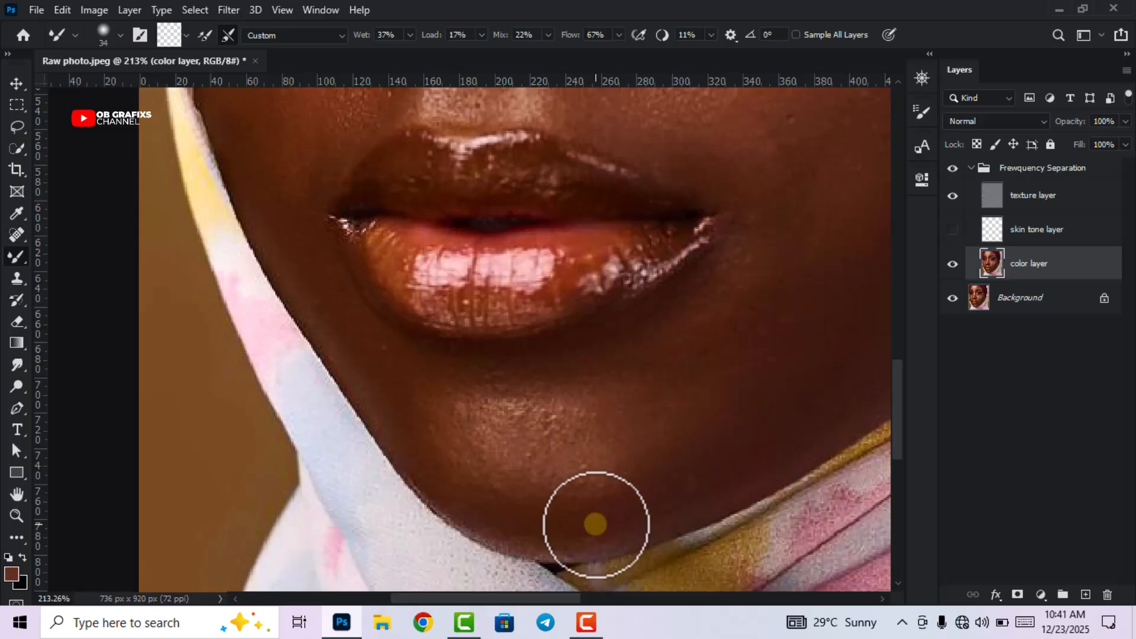
{"action": "scroll", "coordinate": [654, 507], "scroll_direction": "up", "scroll_amount": 1}
{"action": "scroll", "coordinate": [655, 507], "scroll_direction": "right", "scroll_amount": 2}
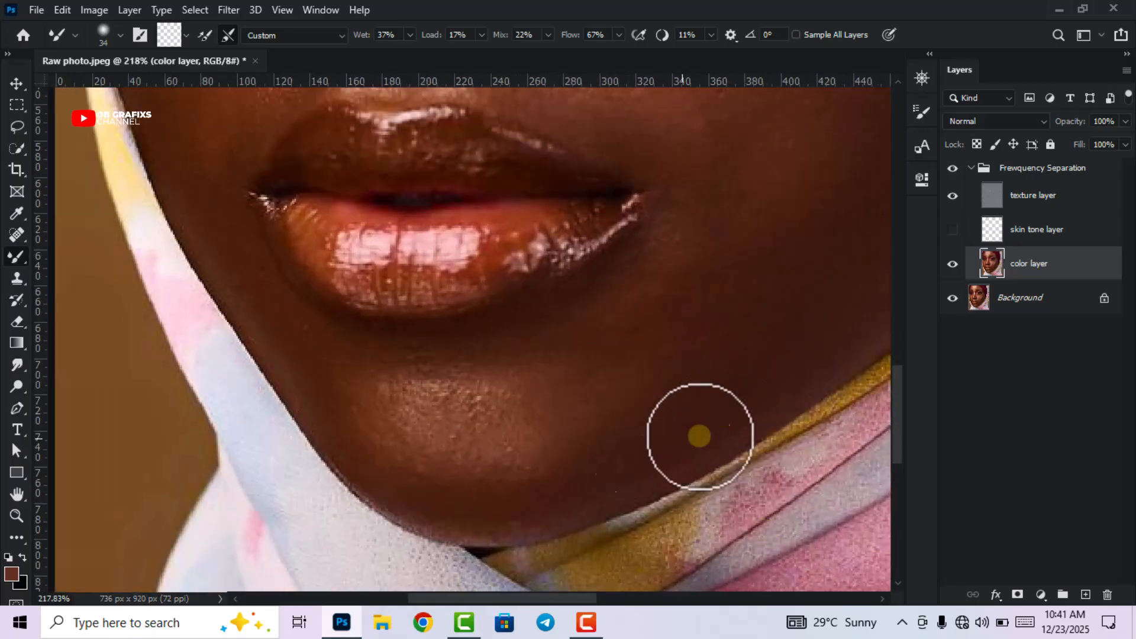
Enlarge the Mixer Brush to 56 px and blend the jaw and lower cheek on the picture's right side
{"action": "scroll", "coordinate": [690, 284], "scroll_direction": "down", "scroll_amount": 4}
{"action": "scroll", "coordinate": [698, 287], "scroll_direction": "up", "scroll_amount": 2}
{"action": "right_click", "coordinate": [713, 276]}
{"action": "left_click", "coordinate": [677, 251]}
{"action": "key", "text": "bracketright"}
{"action": "key", "text": "bracketright"}
{"action": "key", "text": "bracketright"}
{"action": "key", "text": "bracketright"}
{"action": "key", "text": "bracketright"}
{"action": "key", "text": "bracketleft"}
{"action": "scroll", "coordinate": [633, 329], "scroll_direction": "down", "scroll_amount": 3}
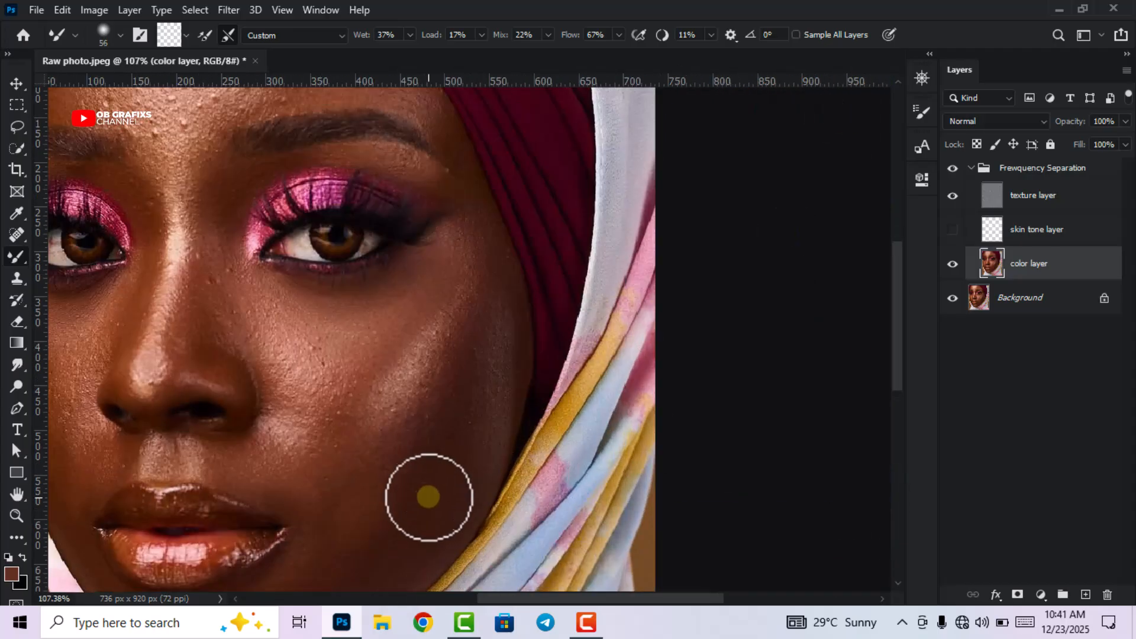
Reduce the Mixer Brush to 40 px and blend the cheek on the picture's right and the forehead near the headscarf
{"action": "right_click", "coordinate": [500, 329]}
{"action": "left_click_drag", "start_coordinate": [615, 382], "coordinate": [609, 378]}
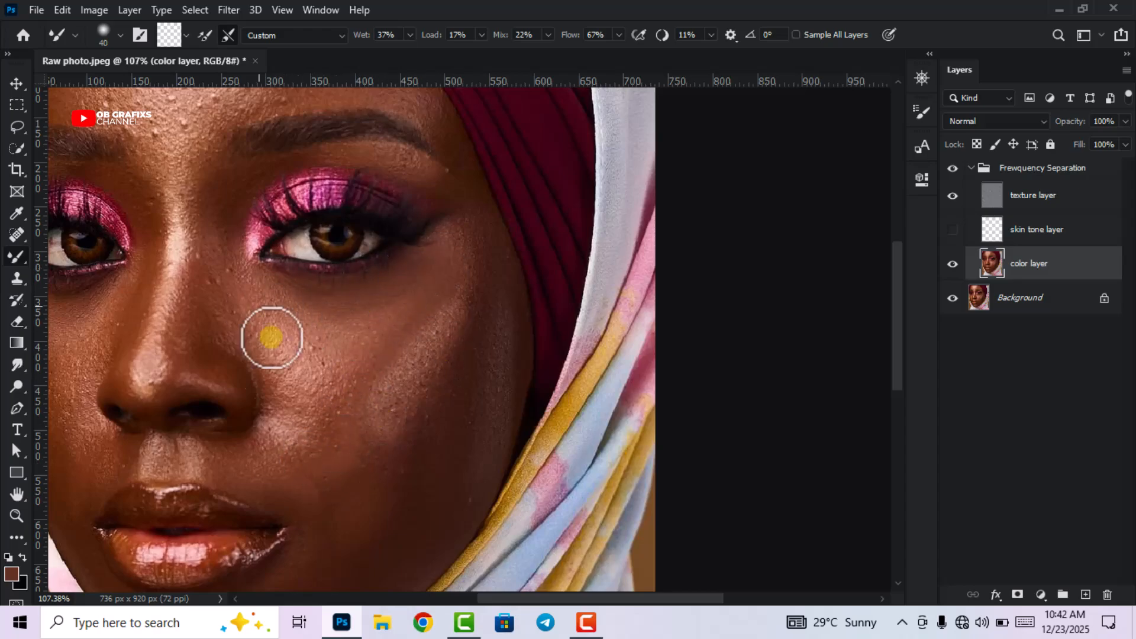
{"action": "scroll", "coordinate": [477, 446], "scroll_direction": "down", "scroll_amount": 5}
{"action": "scroll", "coordinate": [447, 97], "scroll_direction": "up", "scroll_amount": 6}
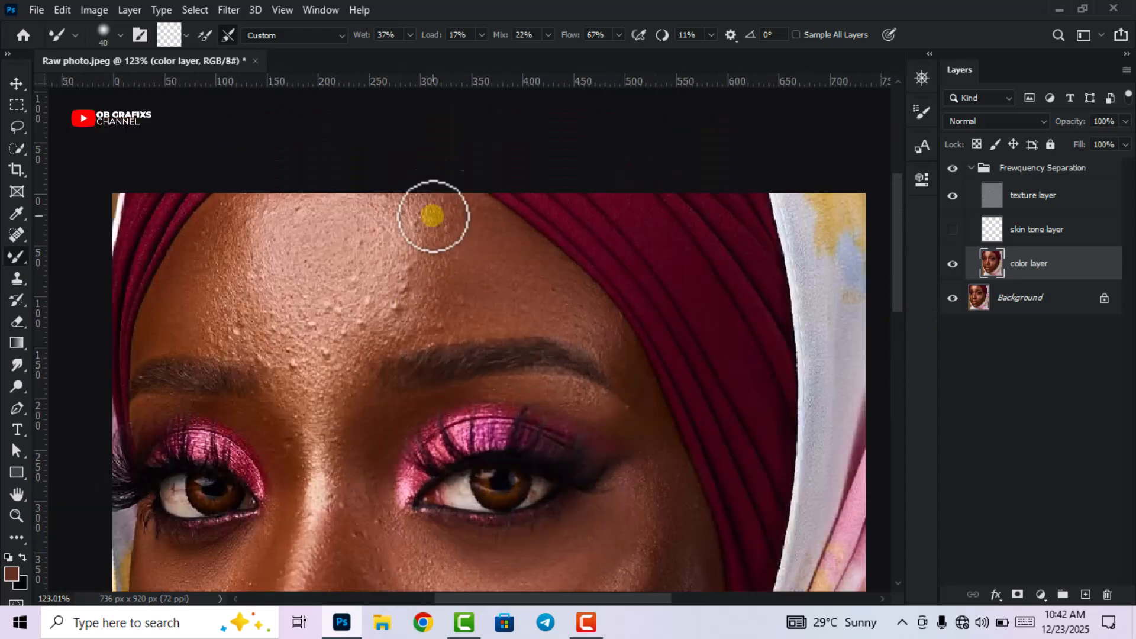
{"action": "scroll", "coordinate": [386, 356], "scroll_direction": "down", "scroll_amount": 4}
{"action": "scroll", "coordinate": [462, 216], "scroll_direction": "down", "scroll_amount": 2}
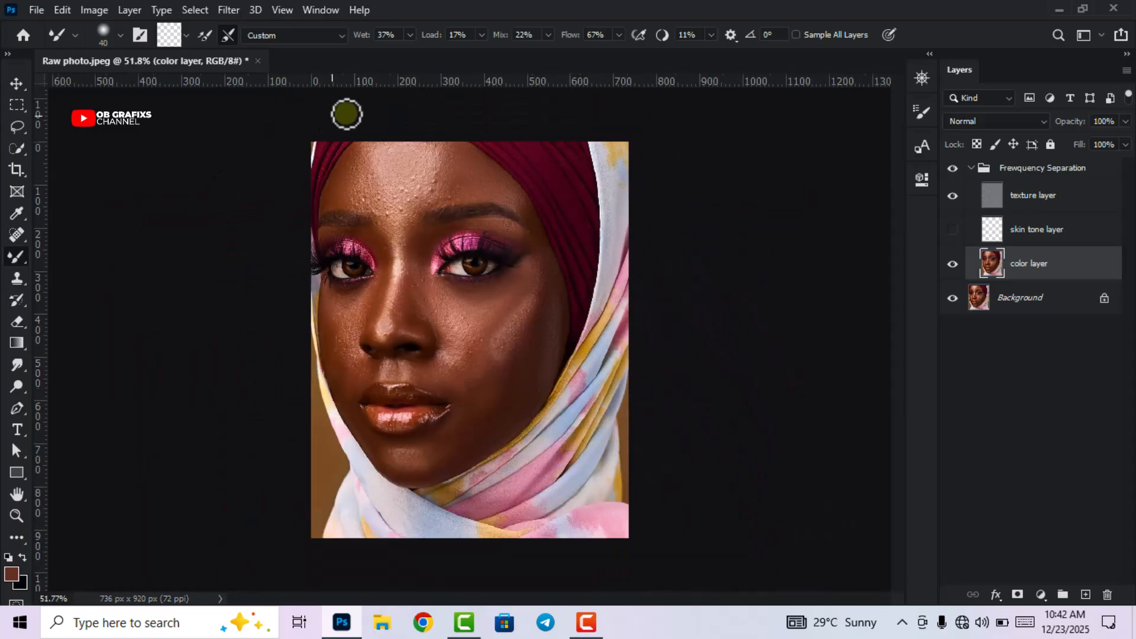
Set the Mixer Brush to 47 px and blend the forehead down to the area between the eyebrows
{"action": "scroll", "coordinate": [378, 149], "scroll_direction": "up", "scroll_amount": 5}
{"action": "right_click", "coordinate": [414, 207]}
{"action": "left_click_drag", "start_coordinate": [520, 248], "coordinate": [525, 249]}
{"action": "left_click", "coordinate": [340, 139]}
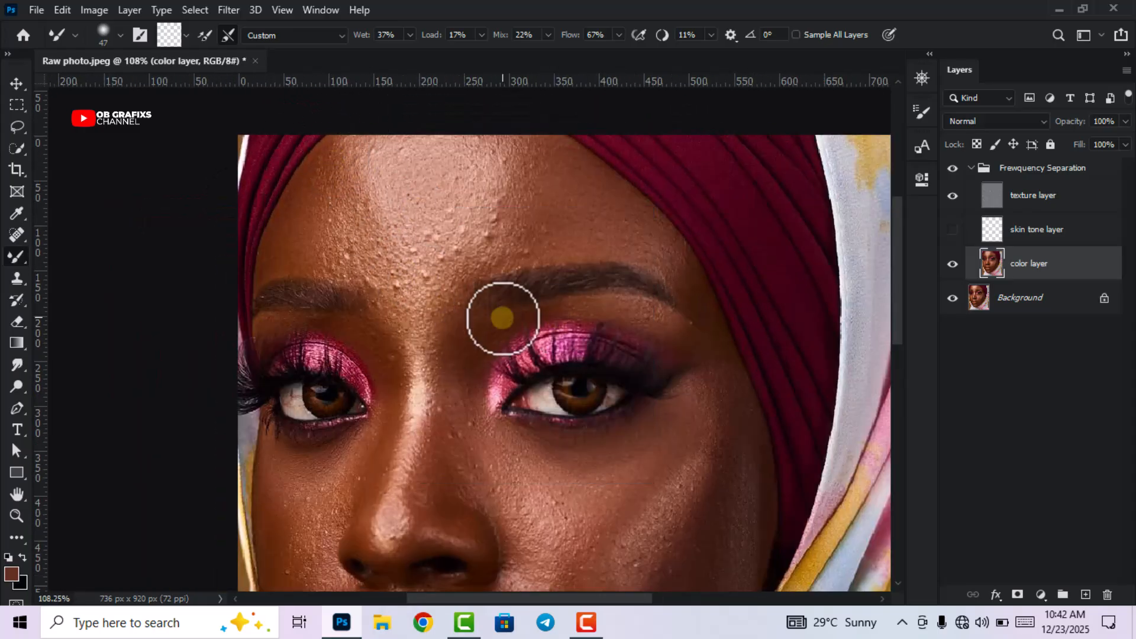
Set the Mixer Brush to 23 px and blend the nose tip and the skin between the nose and upper lip
{"action": "scroll", "coordinate": [418, 481], "scroll_direction": "down", "scroll_amount": 3}
{"action": "scroll", "coordinate": [297, 400], "scroll_direction": "up", "scroll_amount": 2}
{"action": "scroll", "coordinate": [333, 271], "scroll_direction": "up", "scroll_amount": 5}
{"action": "right_click", "coordinate": [516, 345]}
{"action": "left_click_drag", "start_coordinate": [567, 335], "coordinate": [545, 331]}
{"action": "key", "text": "Return"}
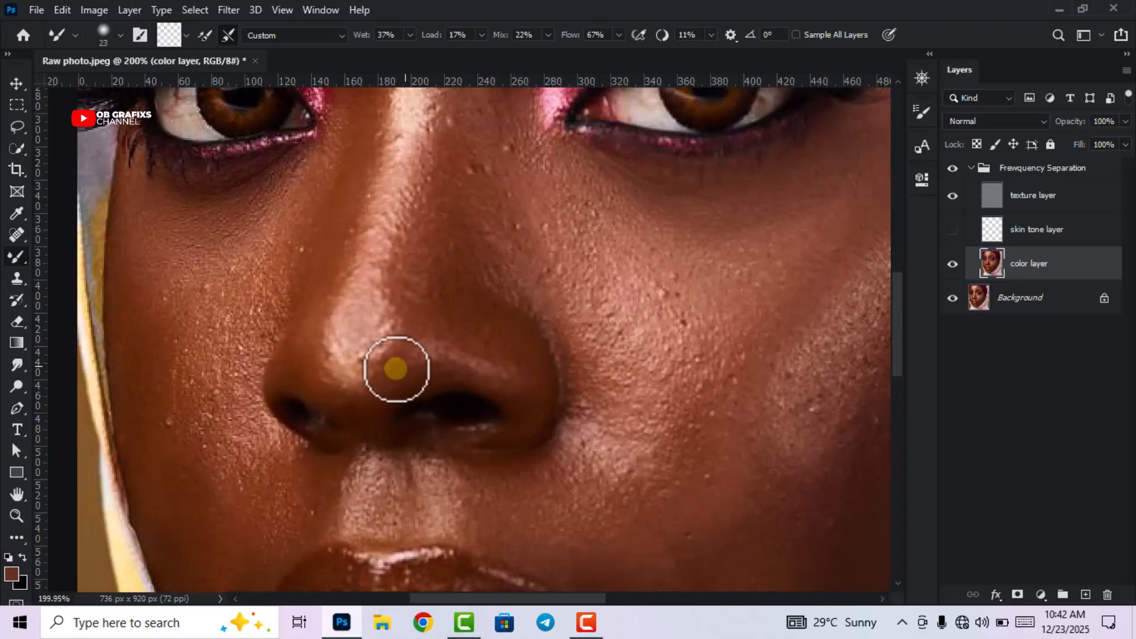
{"action": "scroll", "coordinate": [398, 497], "scroll_direction": "down", "scroll_amount": 3}
{"action": "scroll", "coordinate": [398, 497], "scroll_direction": "up", "scroll_amount": 5}
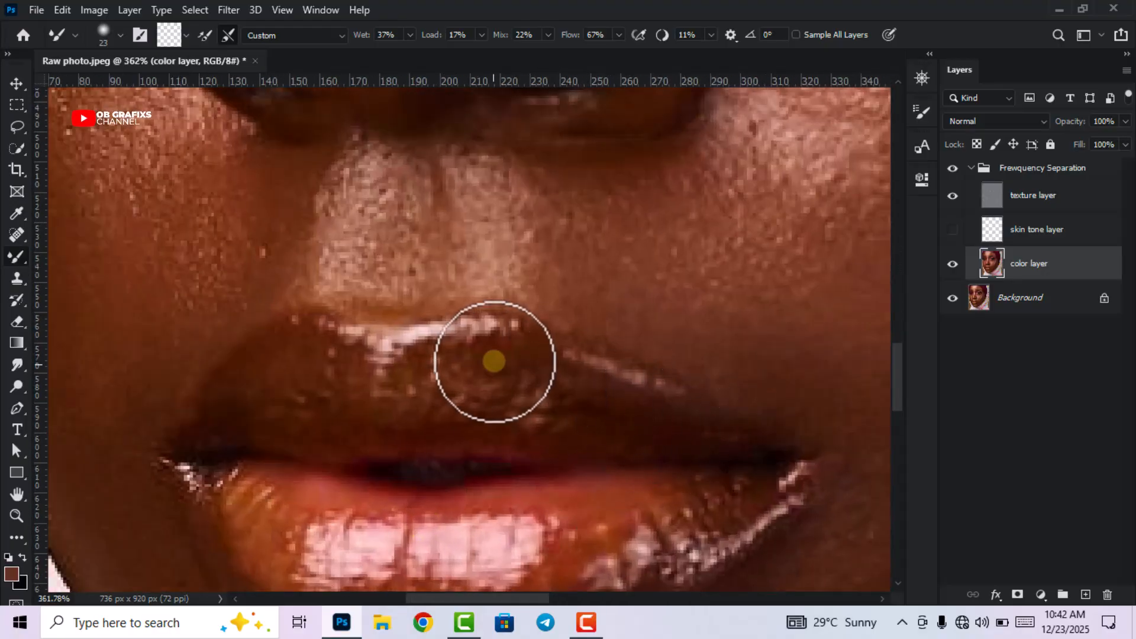
Reduce the Mixer Brush to 12 px and blend the tones along the upper lip on the color layer
{"action": "scroll", "coordinate": [497, 368], "scroll_direction": "up", "scroll_amount": 2}
{"action": "right_click", "coordinate": [677, 384]}
{"action": "left_click_drag", "start_coordinate": [705, 356], "coordinate": [694, 356]}
{"action": "key", "text": "Return"}
{"action": "scroll", "coordinate": [674, 330], "scroll_direction": "down", "scroll_amount": 3}
{"action": "scroll", "coordinate": [674, 329], "scroll_direction": "down", "scroll_amount": 2}
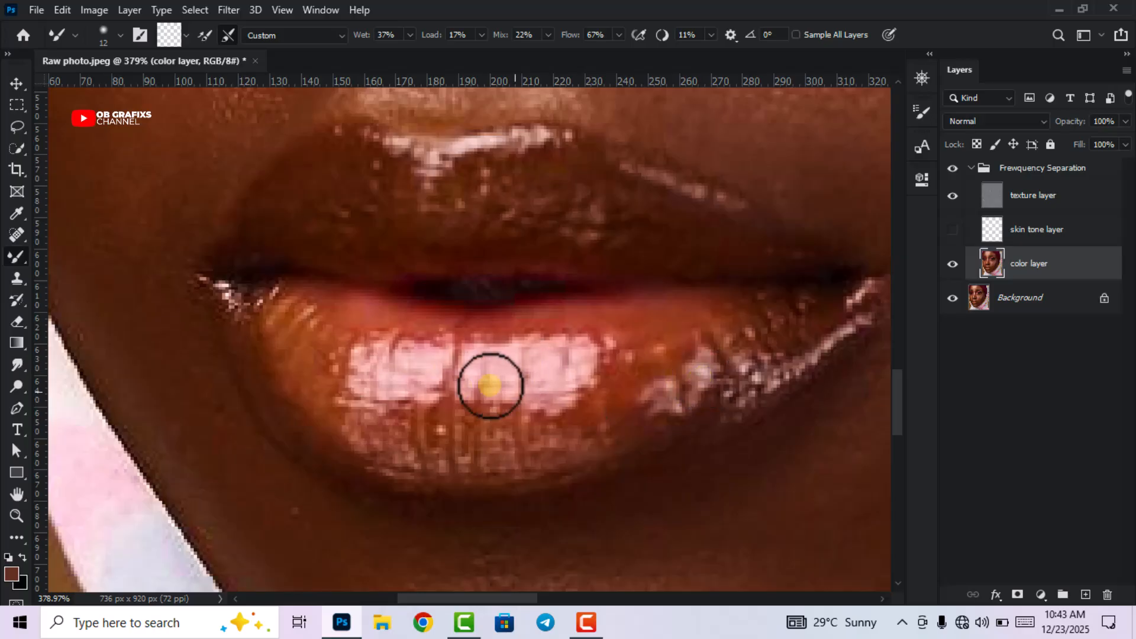
Set the Mixer Brush to 14 px and soften the highlights on the lower lip
{"action": "right_click", "coordinate": [409, 375]}
{"action": "left_click_drag", "start_coordinate": [386, 370], "coordinate": [389, 372]}
{"action": "key", "text": "Return"}
Compare the retouched portrait with the original by hiding and reshowing the Frewquency Separation group
{"action": "scroll", "coordinate": [509, 408], "scroll_direction": "down", "scroll_amount": 5}
{"action": "scroll", "coordinate": [498, 403], "scroll_direction": "down", "scroll_amount": 5}
{"action": "scroll", "coordinate": [408, 157], "scroll_direction": "up", "scroll_amount": 1}
{"action": "scroll", "coordinate": [497, 261], "scroll_direction": "down", "scroll_amount": 1}
{"action": "scroll", "coordinate": [349, 95], "scroll_direction": "up", "scroll_amount": 1}
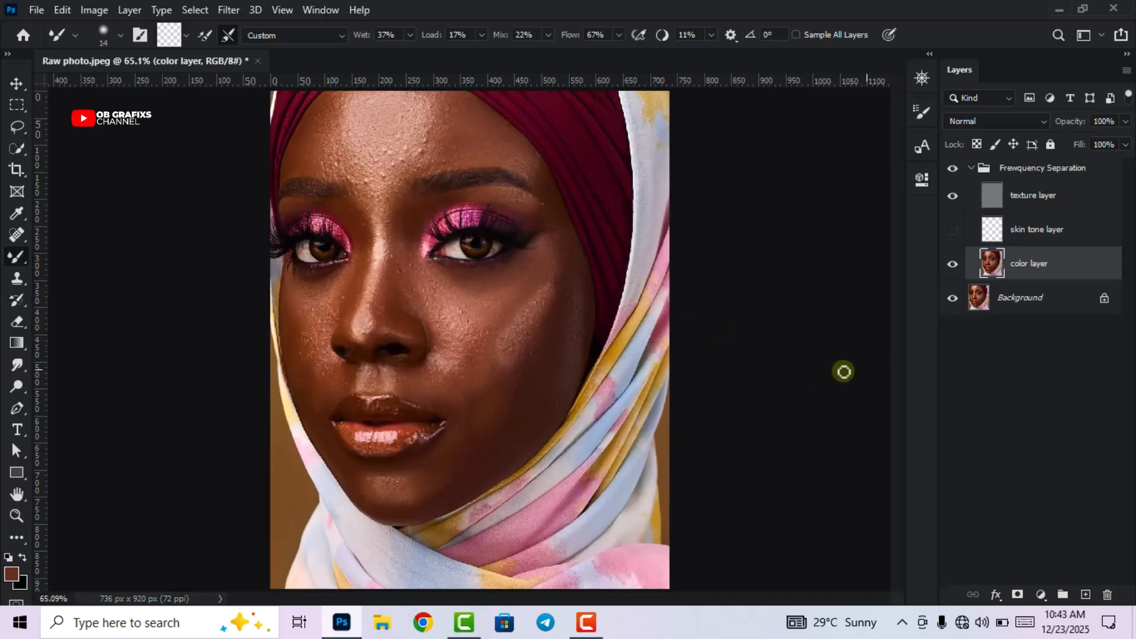
{"action": "scroll", "coordinate": [818, 347], "scroll_direction": "up", "scroll_amount": 2}
{"action": "left_click_drag", "start_coordinate": [896, 344], "coordinate": [897, 326]}
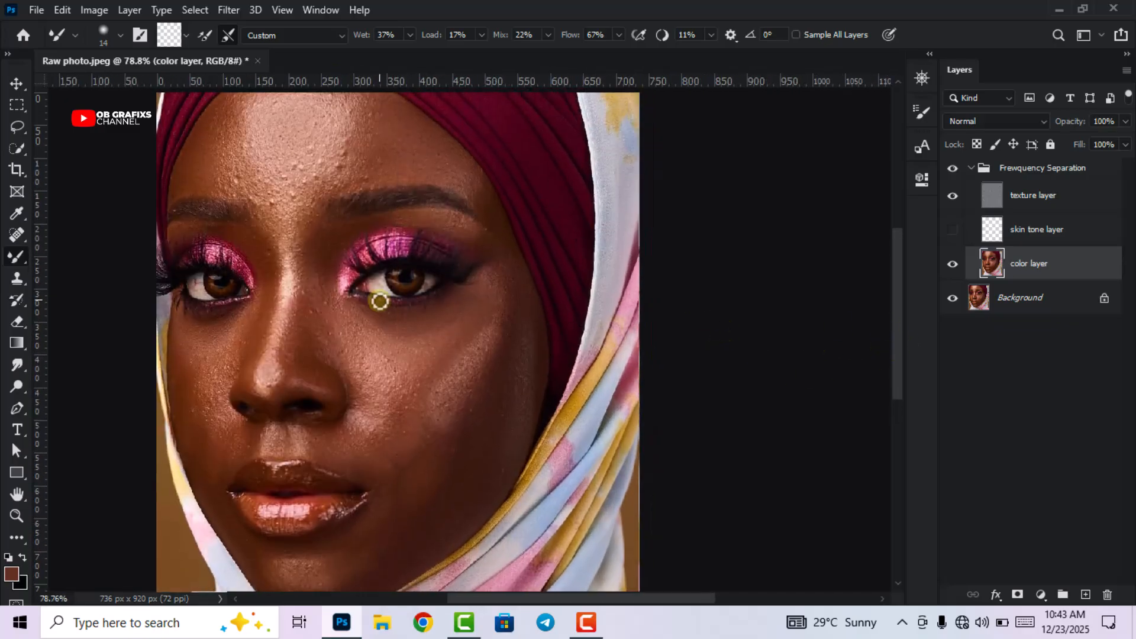
{"action": "scroll", "coordinate": [383, 303], "scroll_direction": "down", "scroll_amount": 1}
{"action": "left_click", "coordinate": [16, 86]}
{"action": "scroll", "coordinate": [432, 146], "scroll_direction": "up", "scroll_amount": 2}
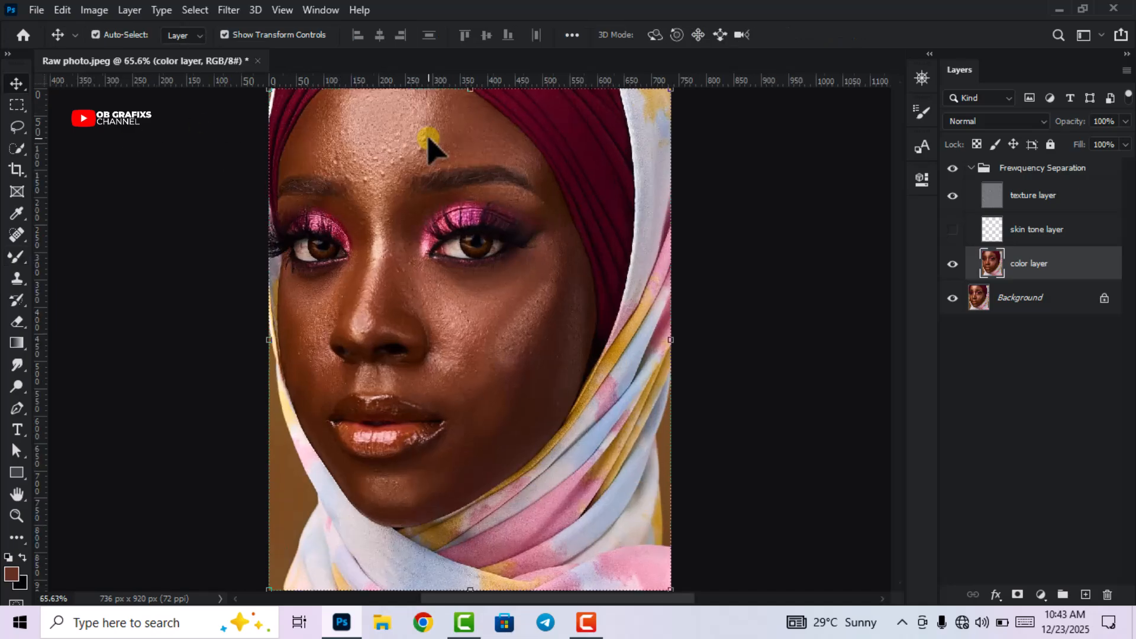
{"action": "left_click", "coordinate": [951, 170]}
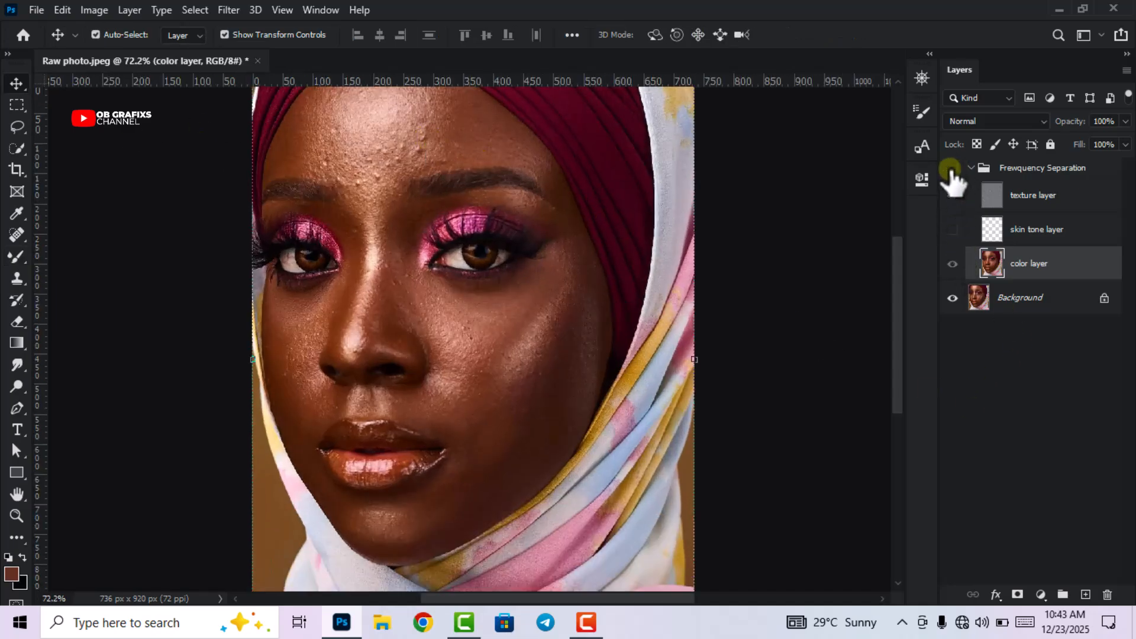
{"action": "left_click", "coordinate": [951, 170]}
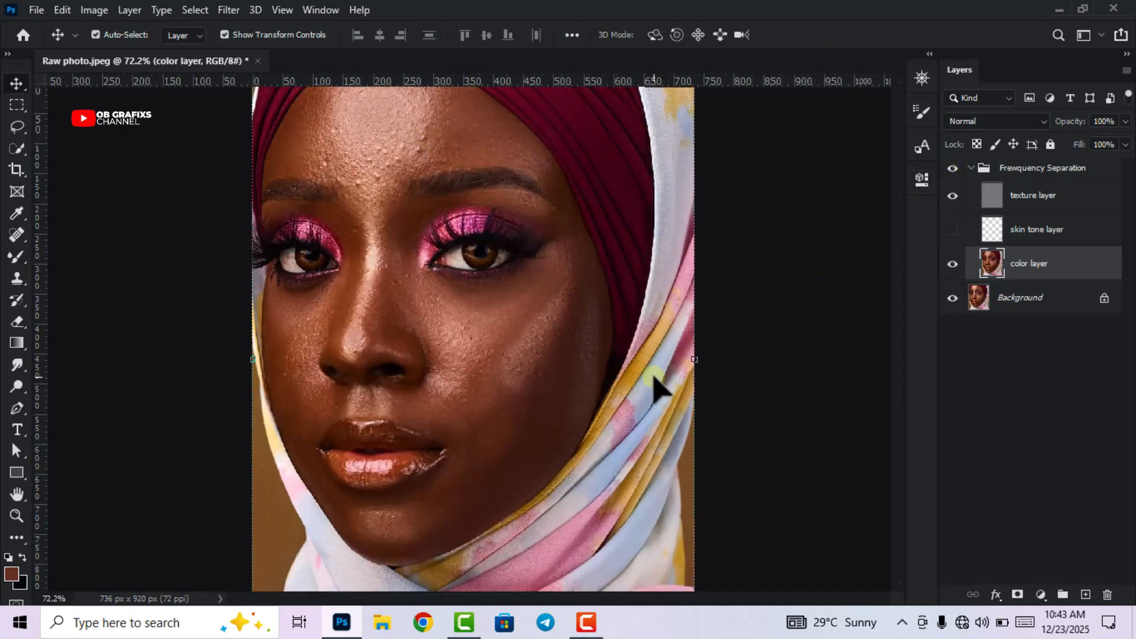
{"action": "scroll", "coordinate": [655, 367], "scroll_direction": "down", "scroll_amount": 4}
{"action": "scroll", "coordinate": [356, 115], "scroll_direction": "up", "scroll_amount": 4}
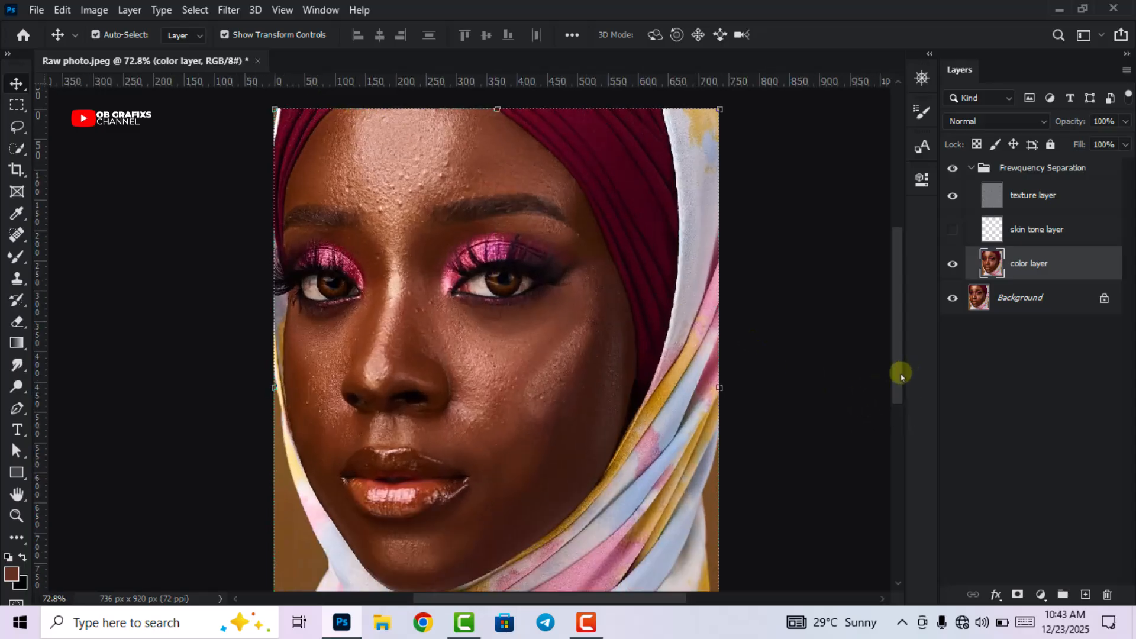
{"action": "scroll", "coordinate": [467, 281], "scroll_direction": "up", "scroll_amount": 2}
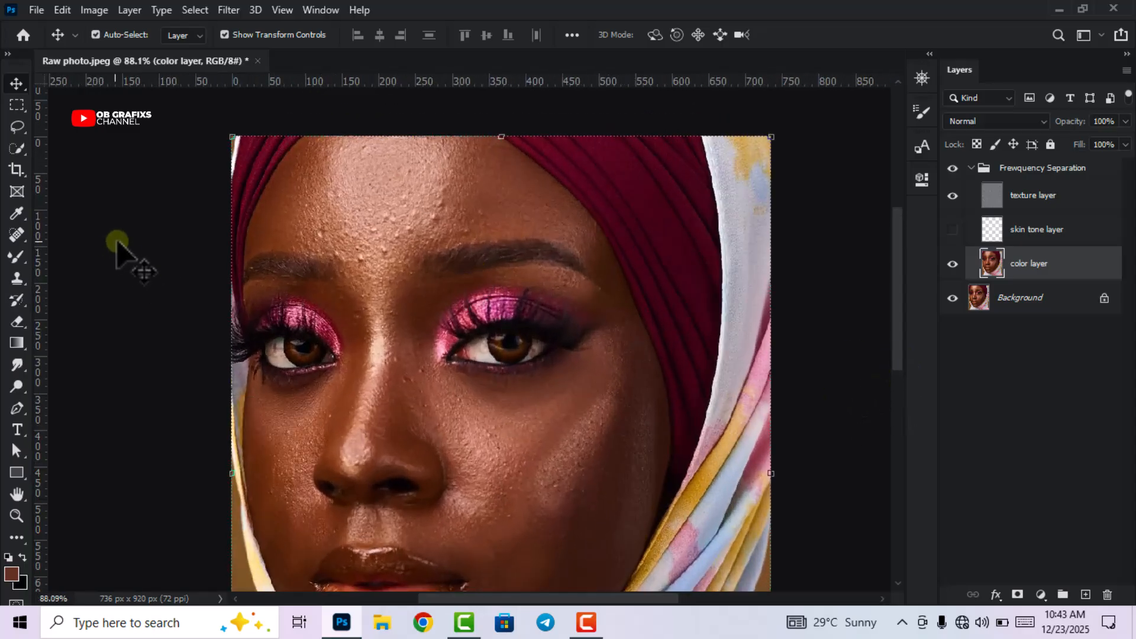
Select the texture layer and activate the Spot Healing Brush for removing blemishes
{"action": "left_click", "coordinate": [112, 243]}
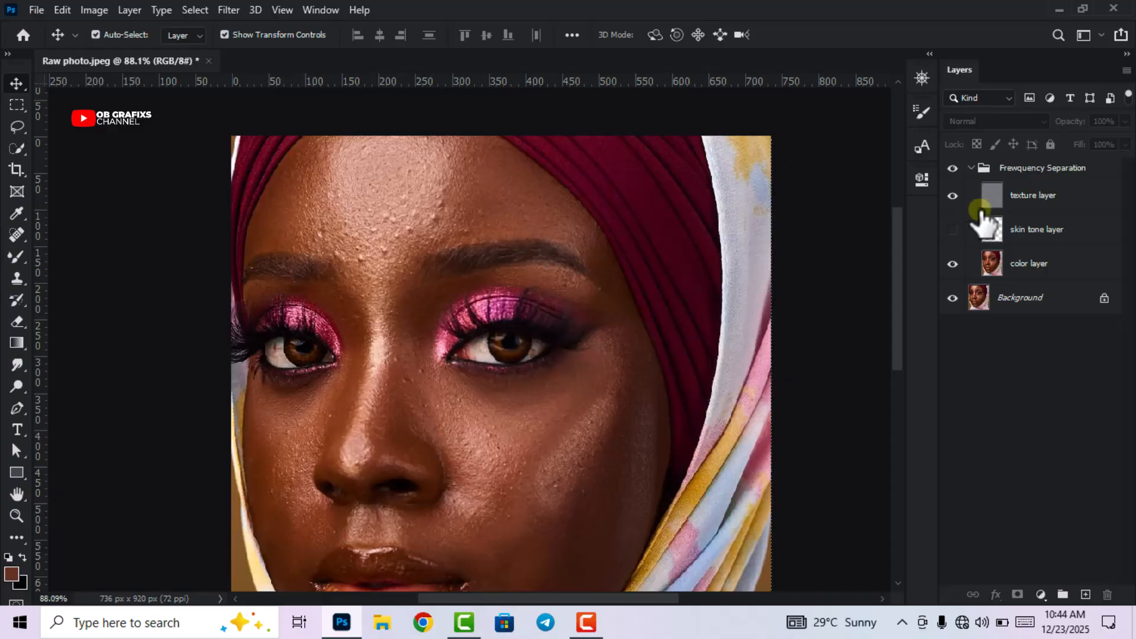
{"action": "left_click", "coordinate": [1031, 205]}
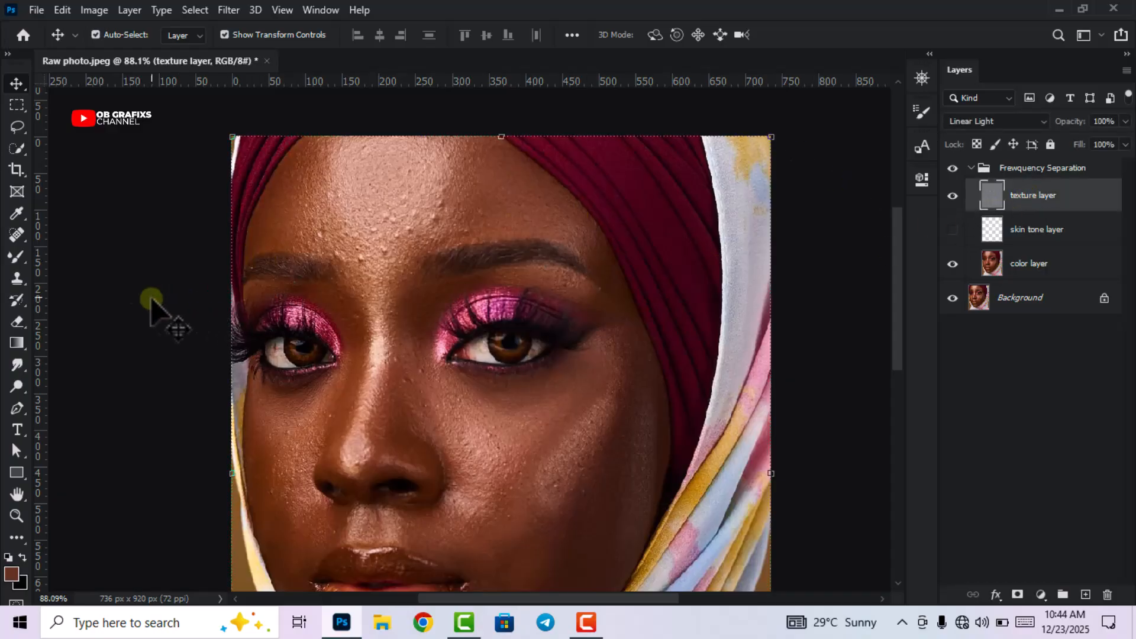
{"action": "left_click", "coordinate": [14, 233]}
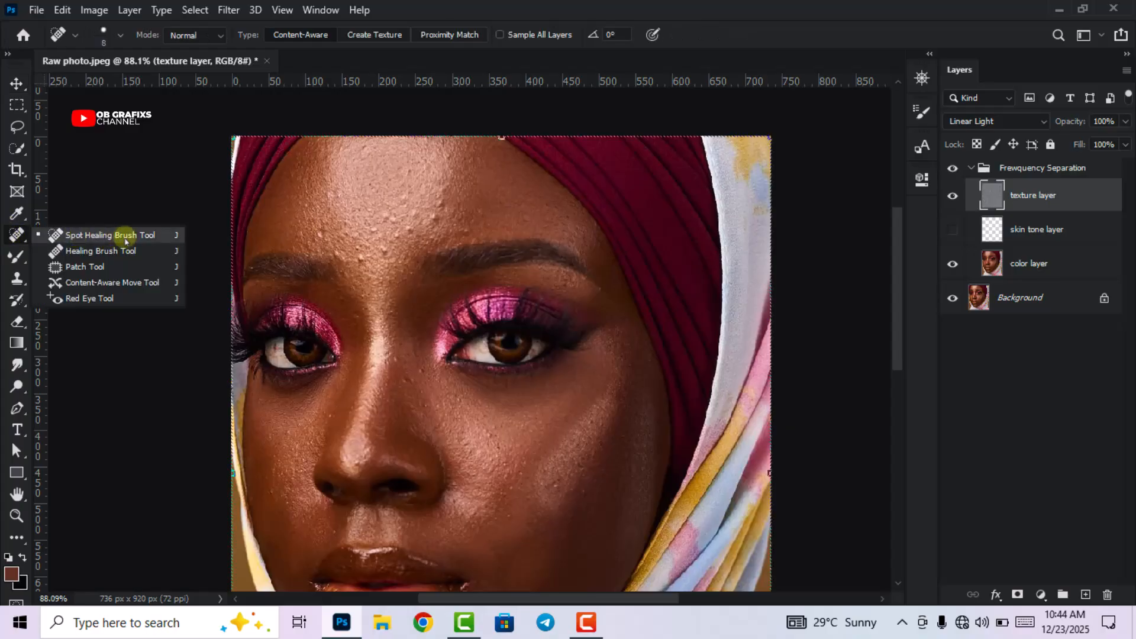
{"action": "left_click", "coordinate": [112, 236]}
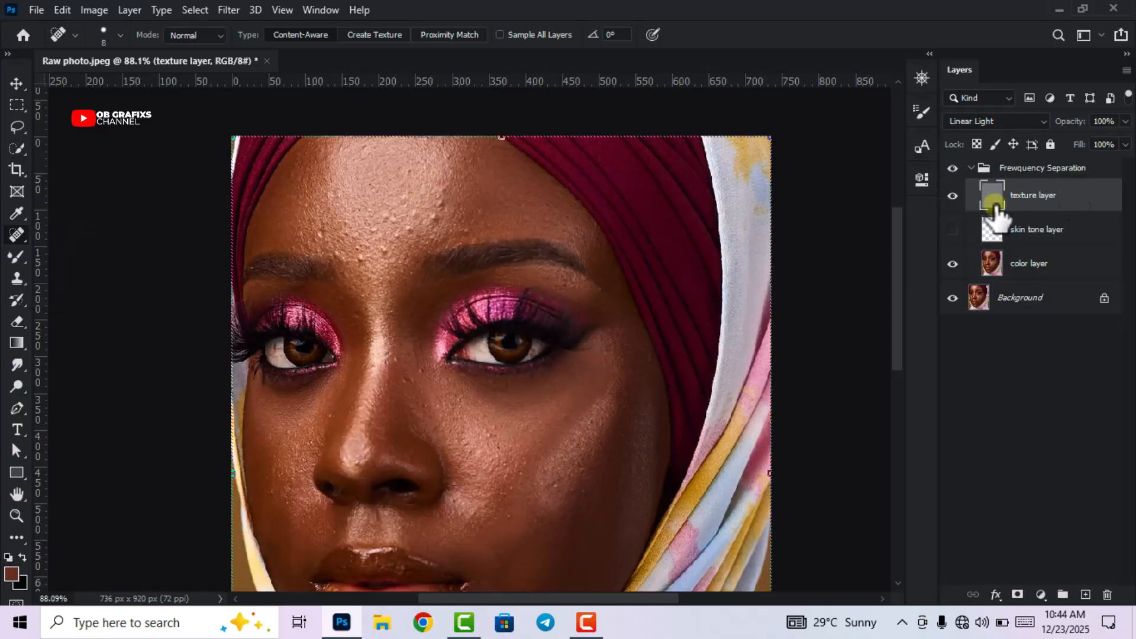
Heal the raised bumps on the central forehead of the texture layer using Spot Healing Brush sizes of 11 px and 8 px
{"action": "scroll", "coordinate": [502, 172], "scroll_direction": "up", "scroll_amount": 5}
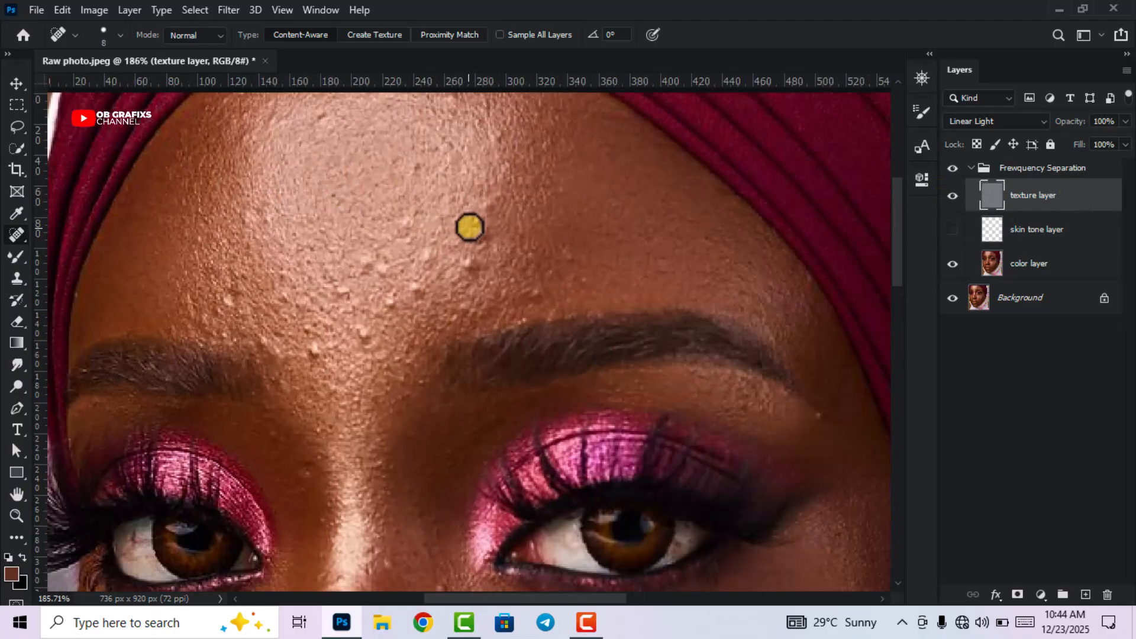
{"action": "scroll", "coordinate": [309, 264], "scroll_direction": "up", "scroll_amount": 2}
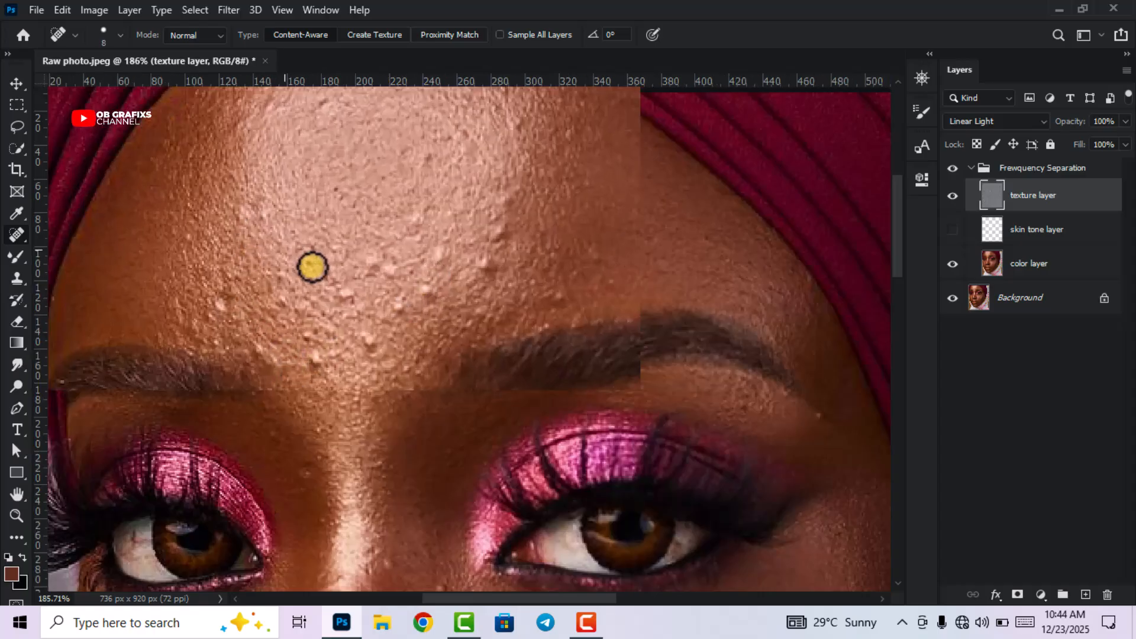
{"action": "right_click", "coordinate": [388, 237]}
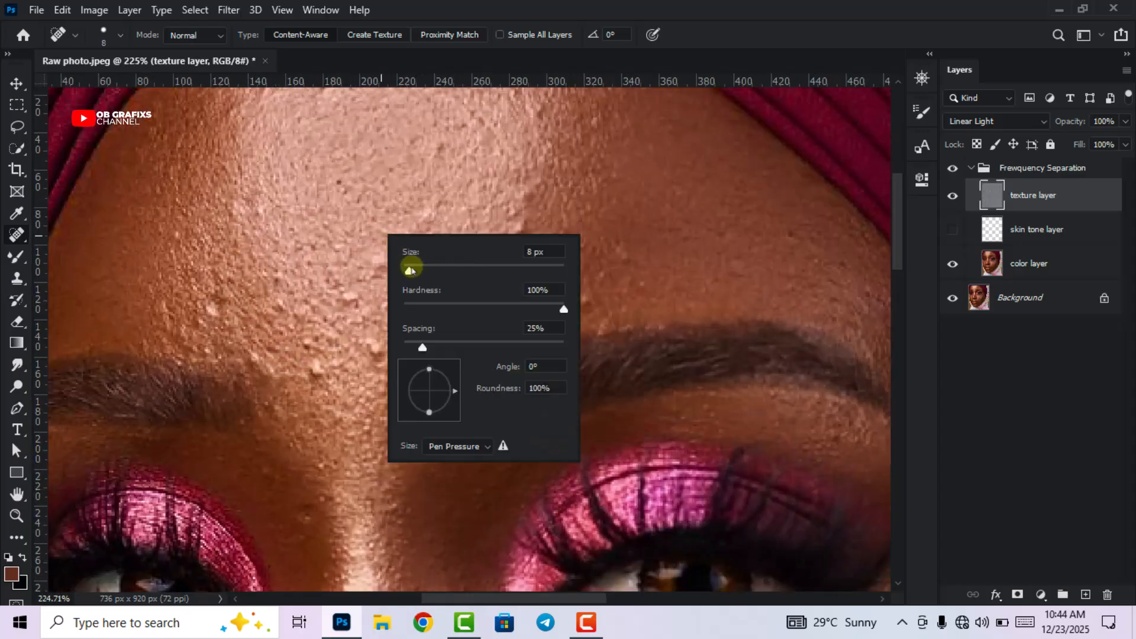
{"action": "key", "text": "Return"}
{"action": "scroll", "coordinate": [582, 230], "scroll_direction": "up", "scroll_amount": 2}
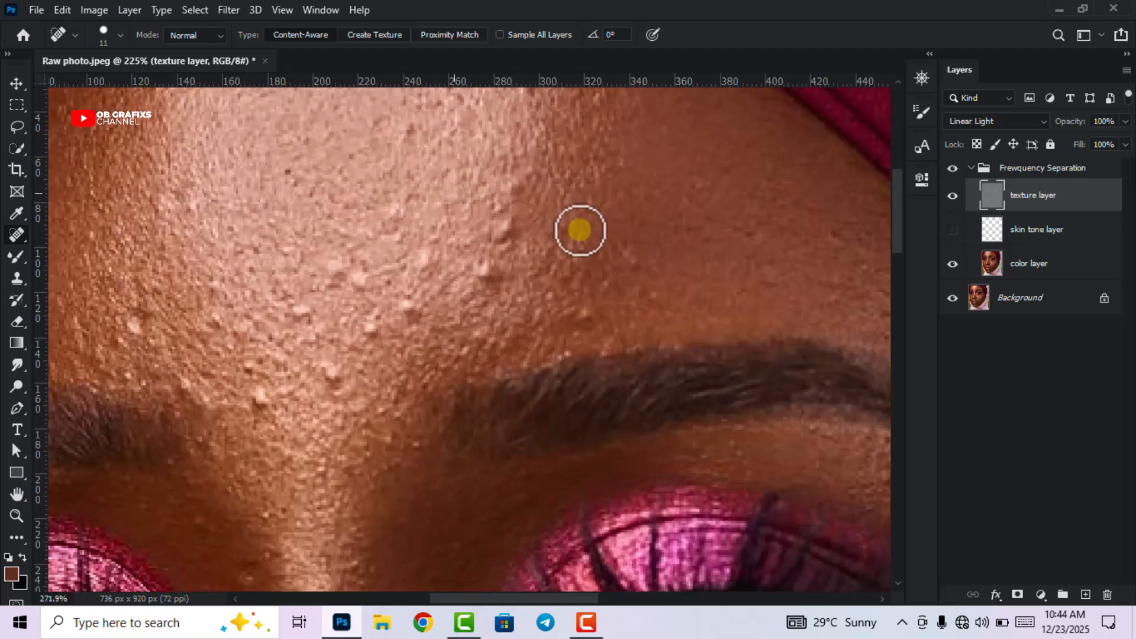
{"action": "left_click", "coordinate": [489, 271]}
{"action": "left_click", "coordinate": [414, 311]}
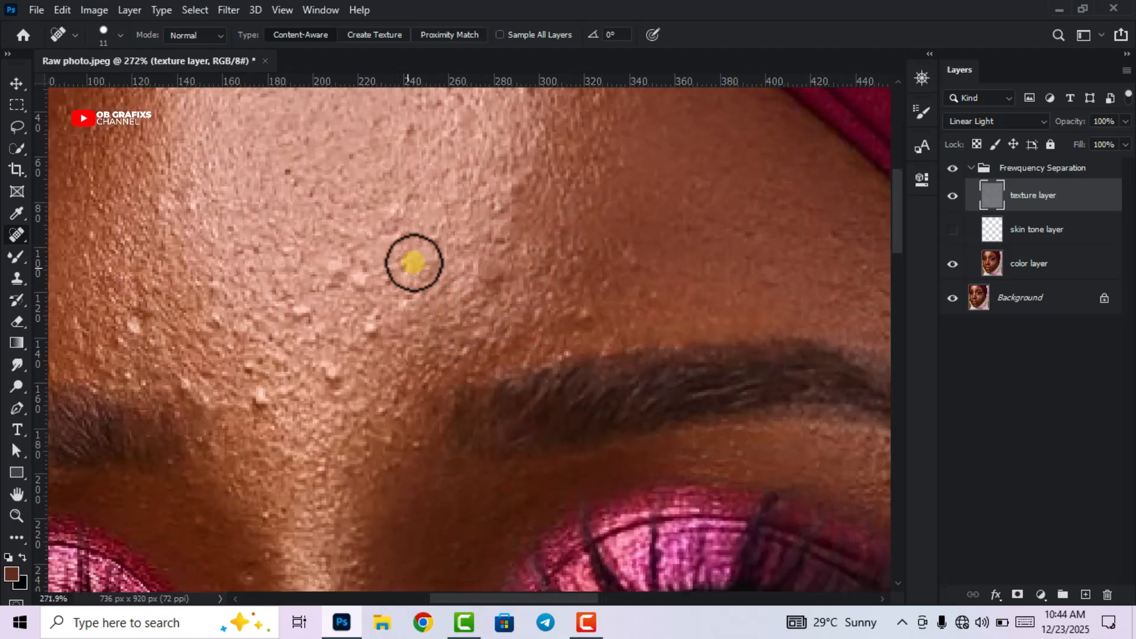
{"action": "left_click", "coordinate": [329, 379]}
{"action": "right_click", "coordinate": [366, 323]}
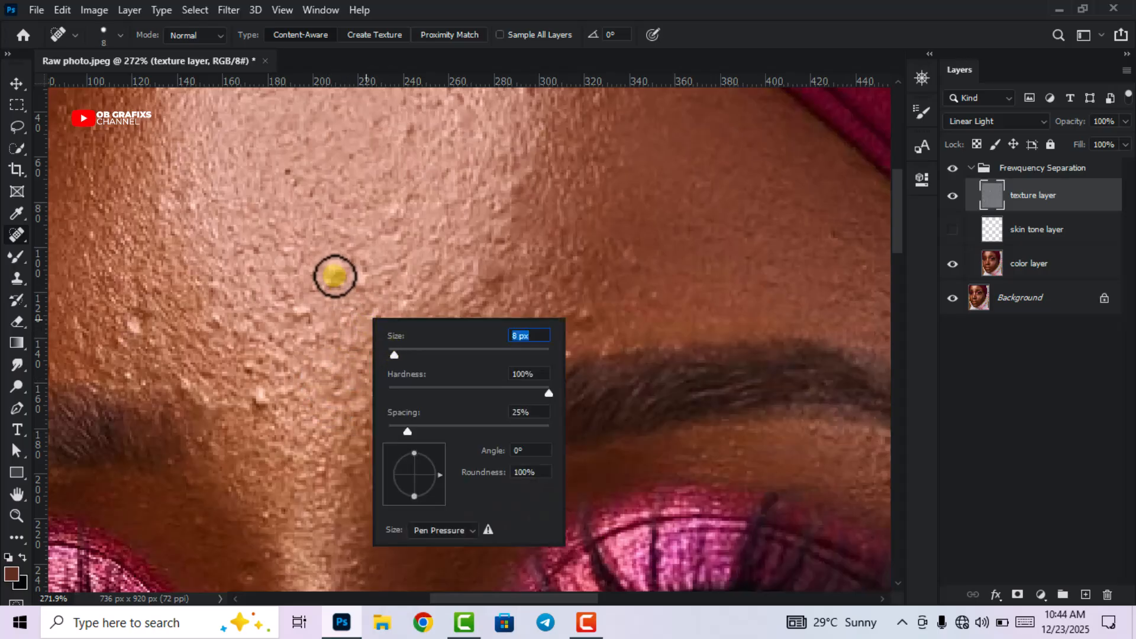
{"action": "key", "text": "Return"}
Set the Spot Healing Brush to 11 px and heal the bumps between the eyebrows and across the left side of the forehead
{"action": "right_click", "coordinate": [352, 330]}
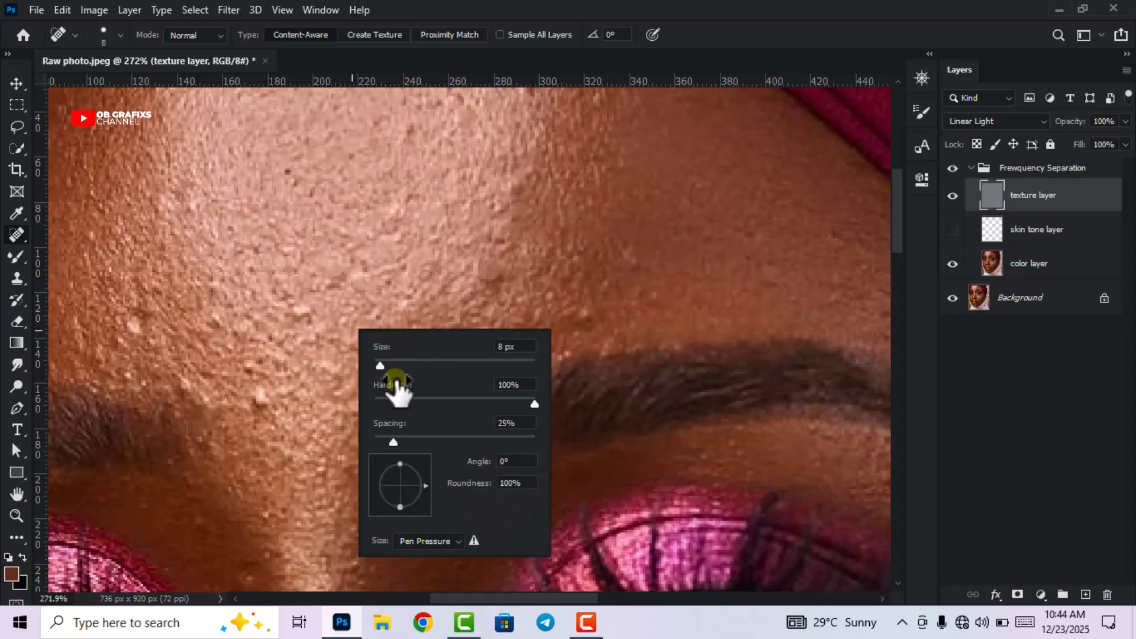
{"action": "key", "text": "Return"}
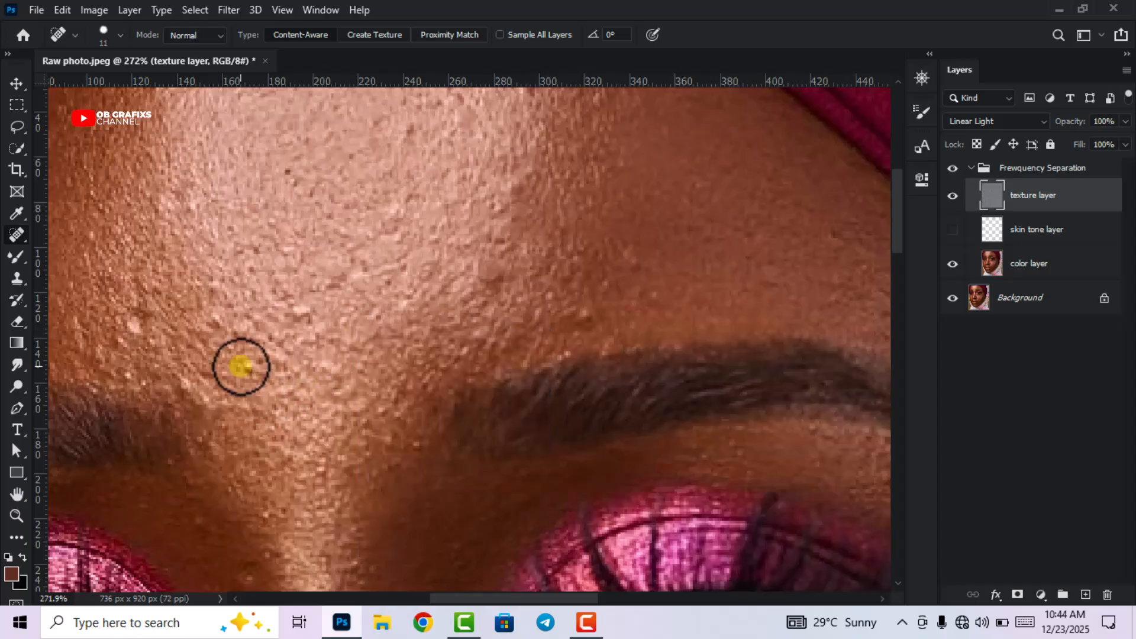
{"action": "left_click", "coordinate": [298, 307]}
{"action": "left_click", "coordinate": [203, 337]}
{"action": "left_click", "coordinate": [210, 317]}
{"action": "left_click", "coordinate": [114, 370]}
{"action": "left_click", "coordinate": [124, 328]}
{"action": "left_click", "coordinate": [214, 287]}
{"action": "left_click", "coordinate": [190, 183]}
{"action": "left_click", "coordinate": [196, 206]}
{"action": "scroll", "coordinate": [388, 242], "scroll_direction": "down", "scroll_amount": 3}
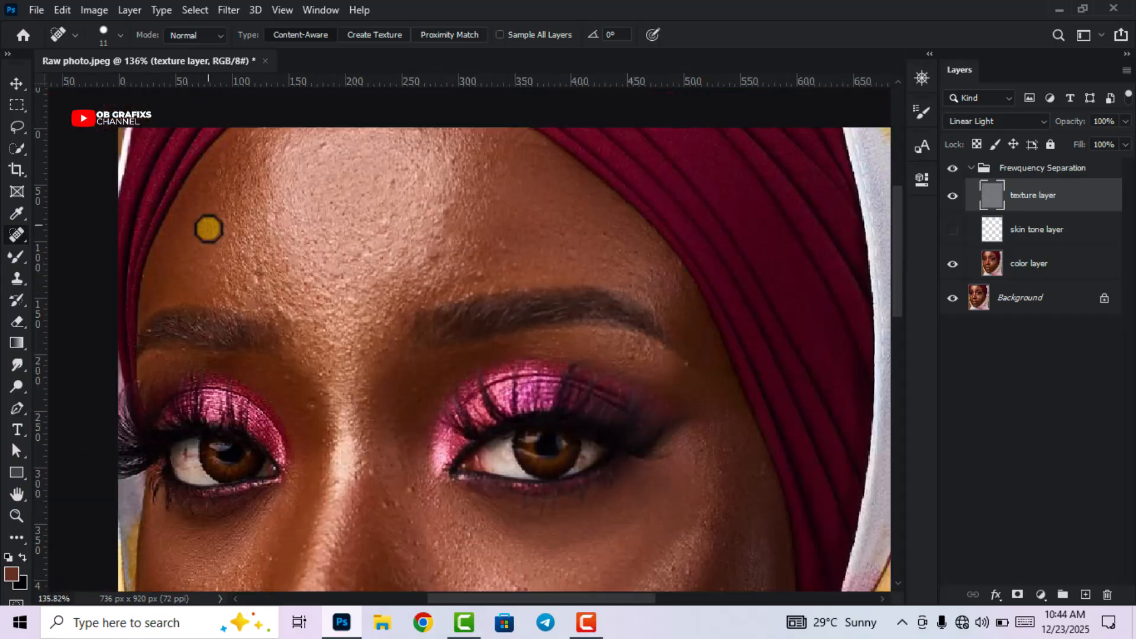
Heal the remaining small spots above the left and right eyebrows on the texture layer
{"action": "scroll", "coordinate": [173, 160], "scroll_direction": "up", "scroll_amount": 2}
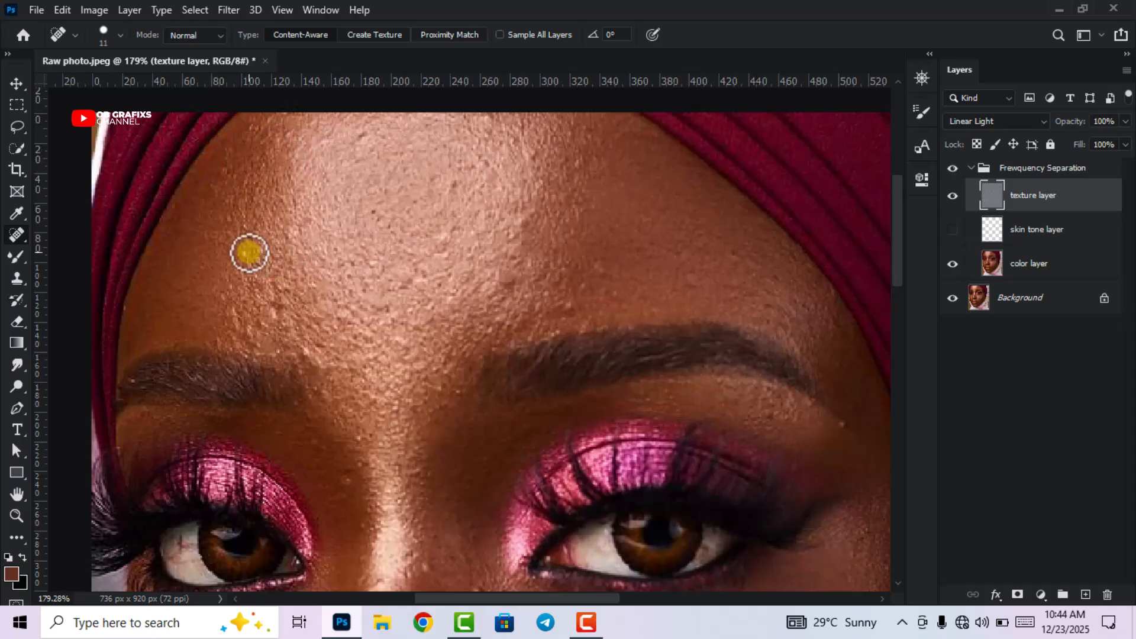
{"action": "scroll", "coordinate": [276, 280], "scroll_direction": "up", "scroll_amount": 2}
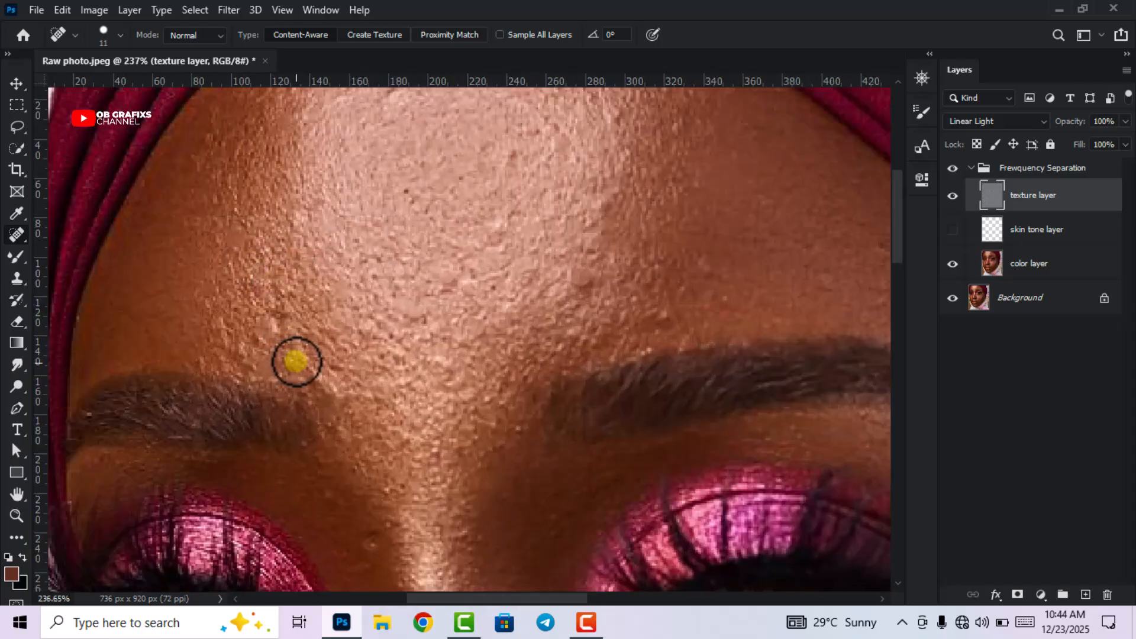
{"action": "left_click", "coordinate": [271, 329]}
{"action": "left_click", "coordinate": [304, 211]}
{"action": "left_click", "coordinate": [627, 300]}
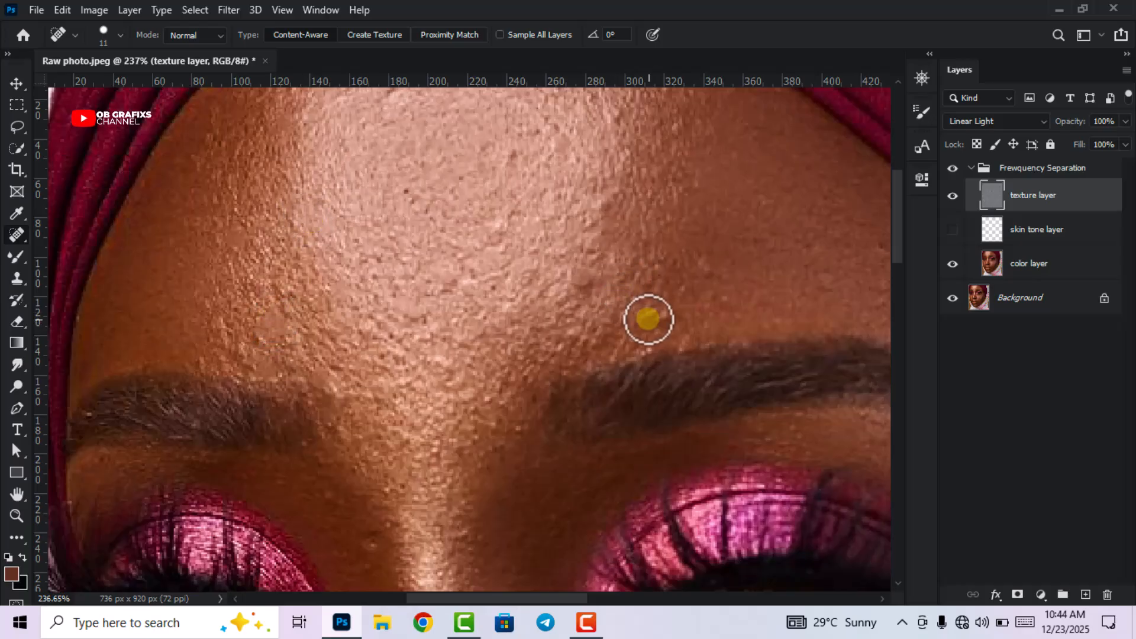
{"action": "left_click", "coordinate": [706, 264]}
Heal the spots above the inner end of the right eyebrow and on the skin between the eyebrows
{"action": "scroll", "coordinate": [500, 312], "scroll_direction": "down", "scroll_amount": 3}
{"action": "scroll", "coordinate": [627, 158], "scroll_direction": "up", "scroll_amount": 2}
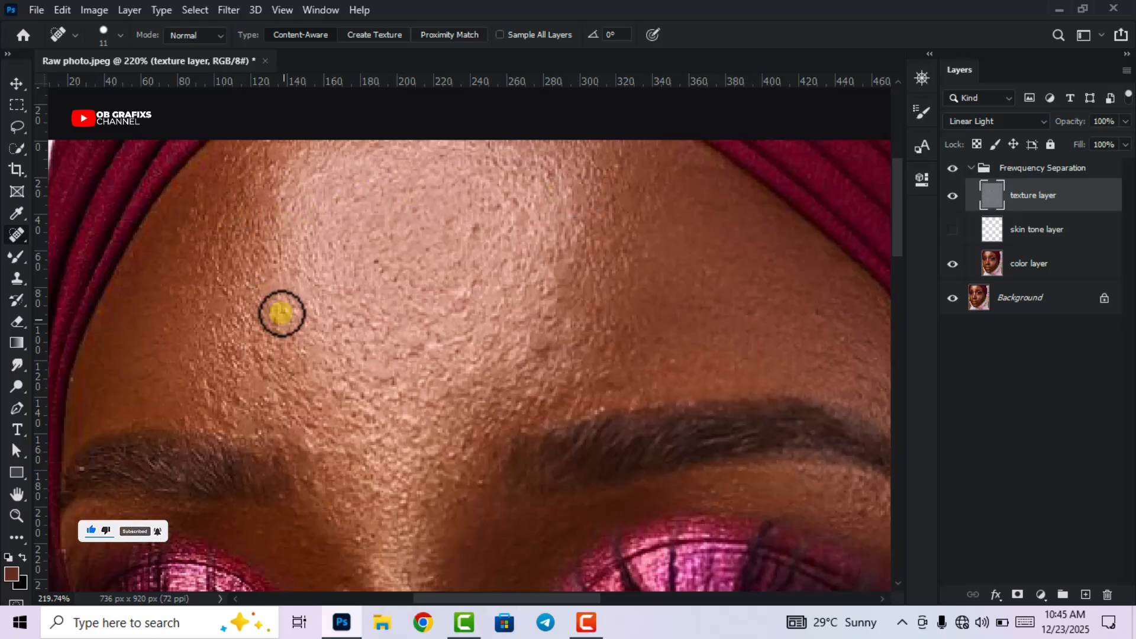
{"action": "scroll", "coordinate": [276, 302], "scroll_direction": "up", "scroll_amount": 2}
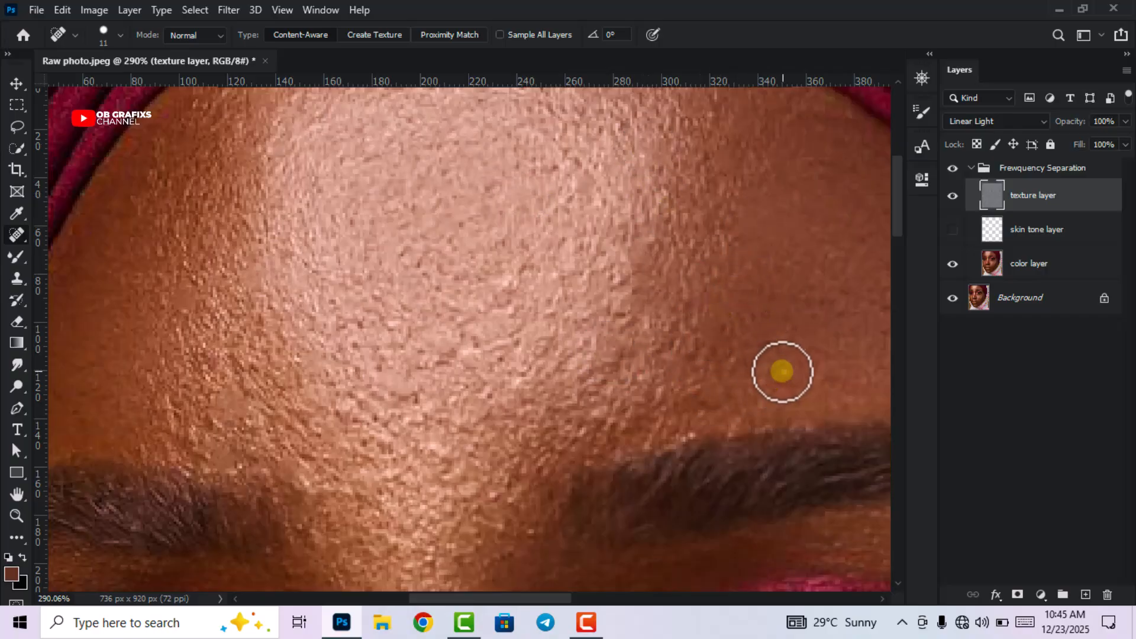
{"action": "scroll", "coordinate": [456, 427], "scroll_direction": "down", "scroll_amount": 3}
{"action": "scroll", "coordinate": [438, 438], "scroll_direction": "up", "scroll_amount": 2}
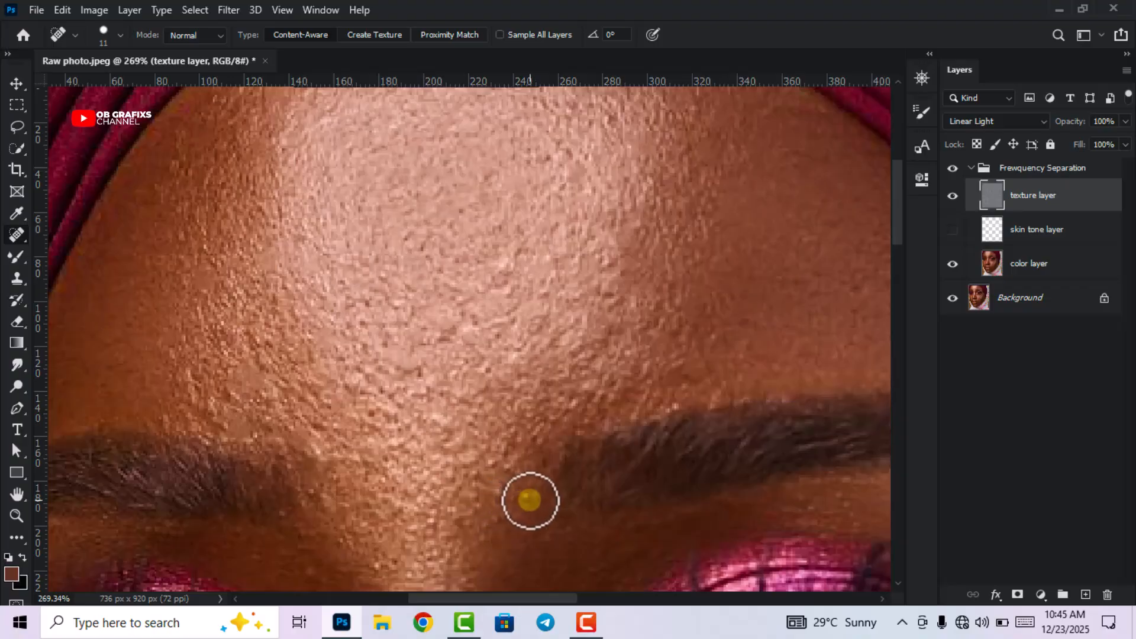
{"action": "left_click", "coordinate": [680, 395]}
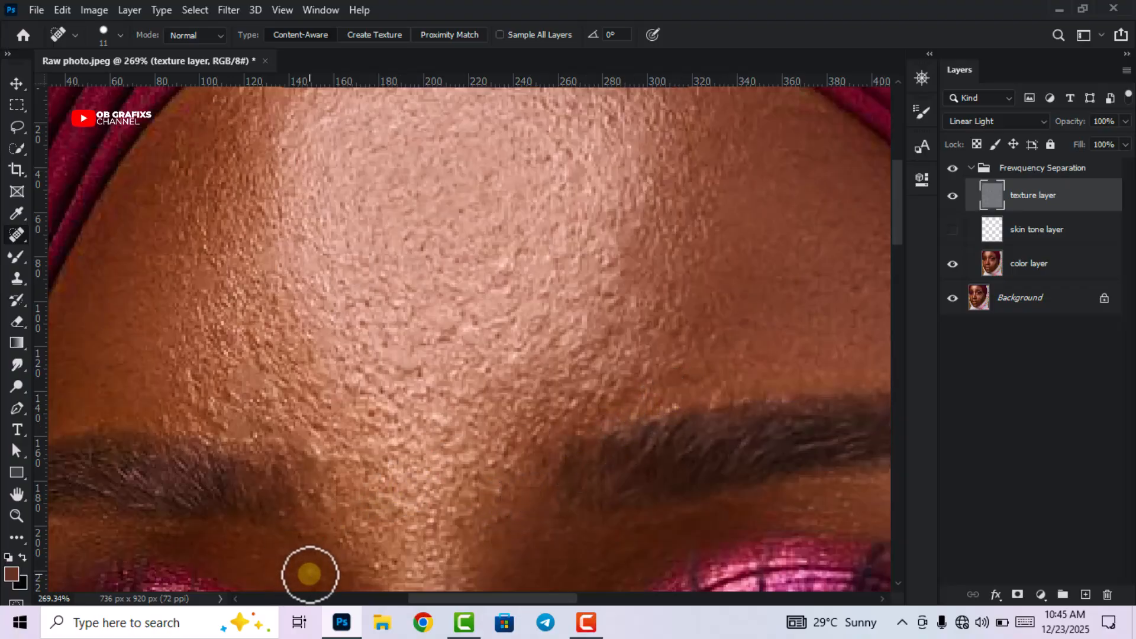
{"action": "left_click", "coordinate": [378, 563]}
{"action": "left_click", "coordinate": [360, 527]}
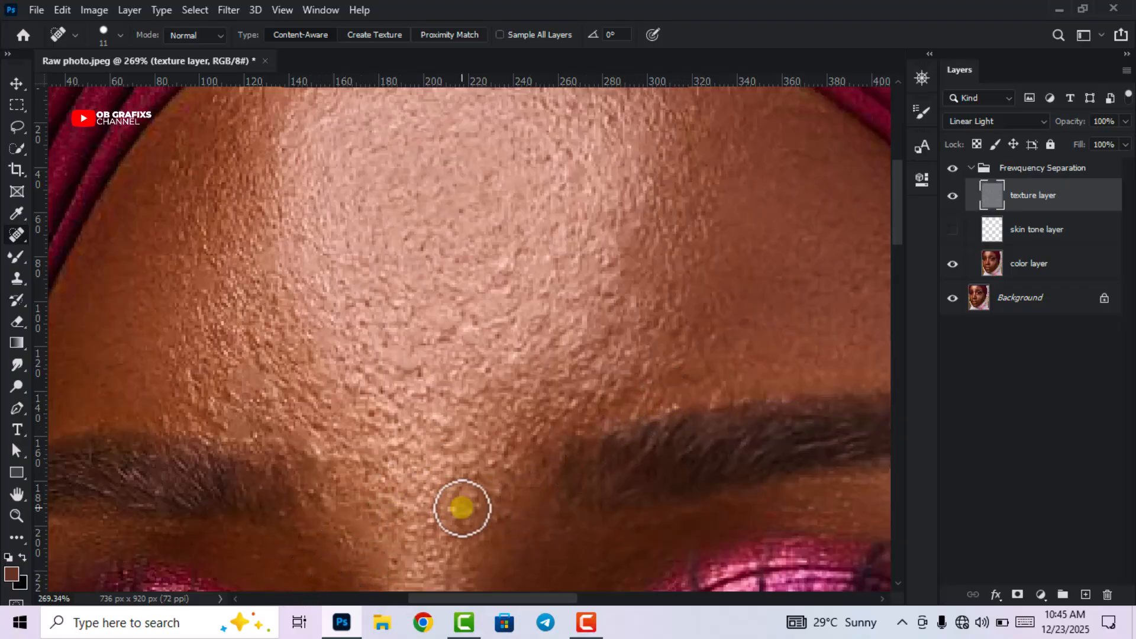
Heal the bump below the outer end of the right eyebrow and the leftover spots on the surrounding forehead
{"action": "scroll", "coordinate": [493, 462], "scroll_direction": "down", "scroll_amount": 6}
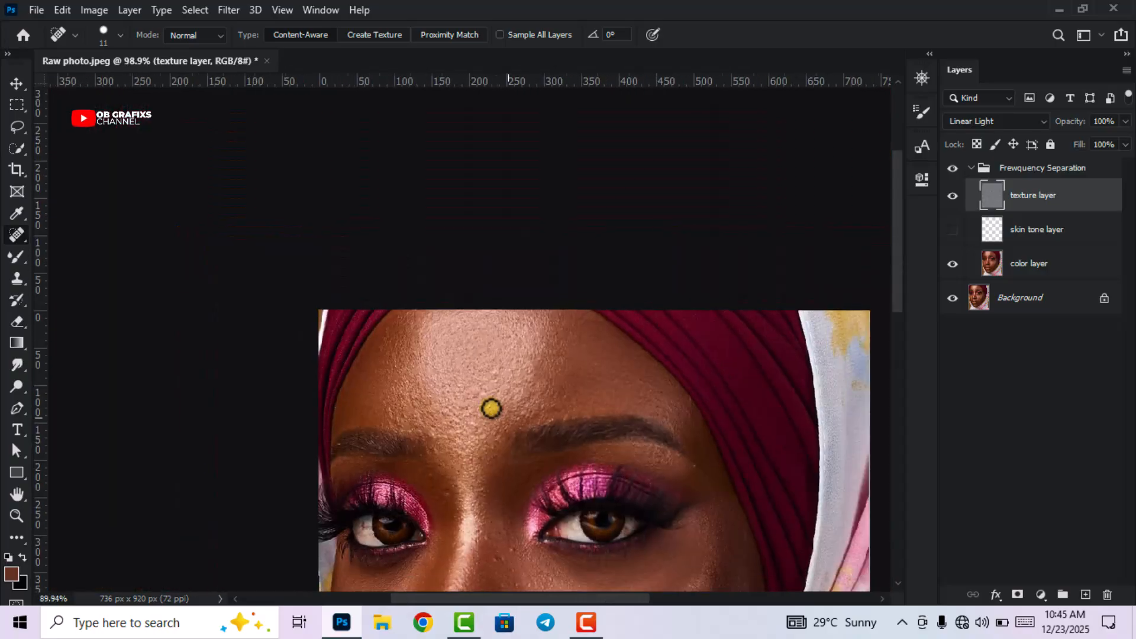
{"action": "scroll", "coordinate": [491, 408], "scroll_direction": "down", "scroll_amount": 1}
{"action": "scroll", "coordinate": [403, 141], "scroll_direction": "up", "scroll_amount": 4}
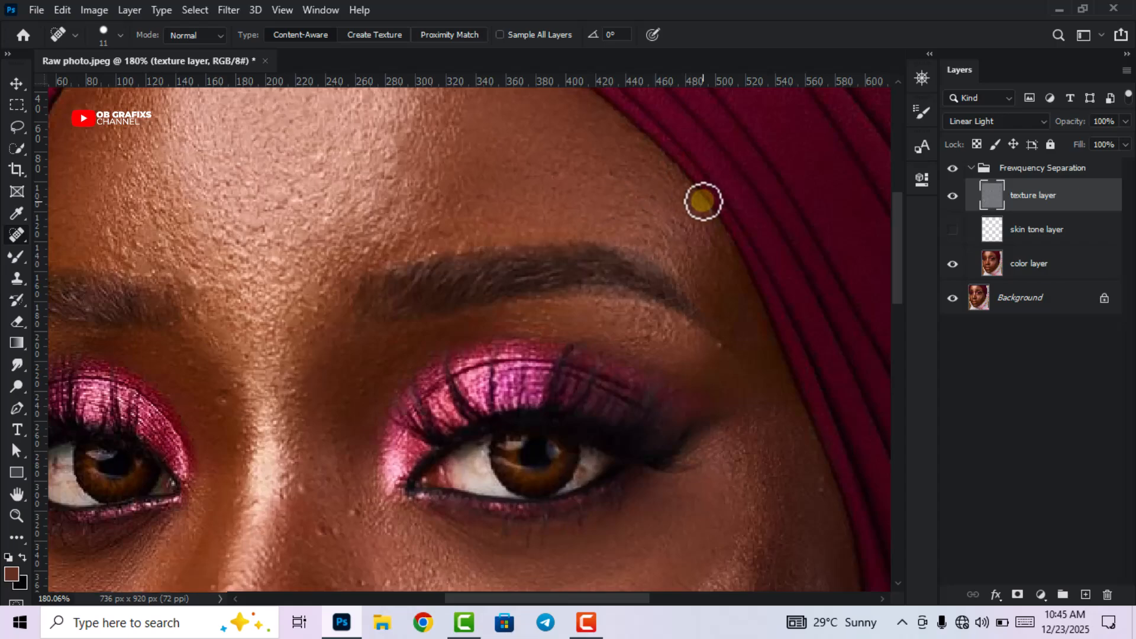
{"action": "scroll", "coordinate": [703, 222], "scroll_direction": "up", "scroll_amount": 3}
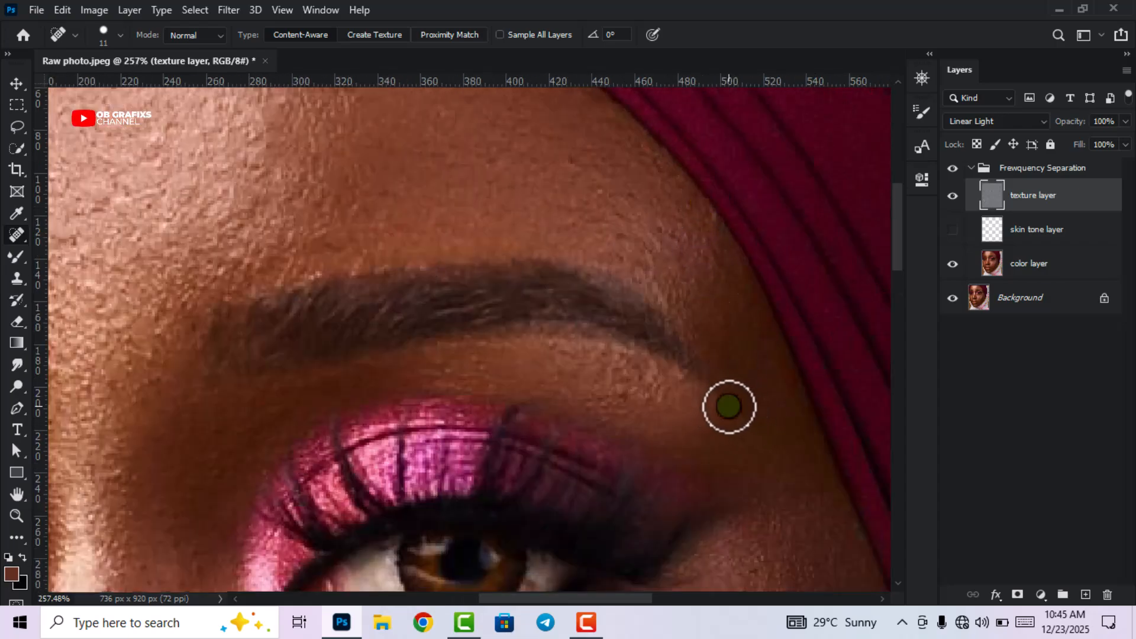
{"action": "scroll", "coordinate": [634, 236], "scroll_direction": "up", "scroll_amount": 1}
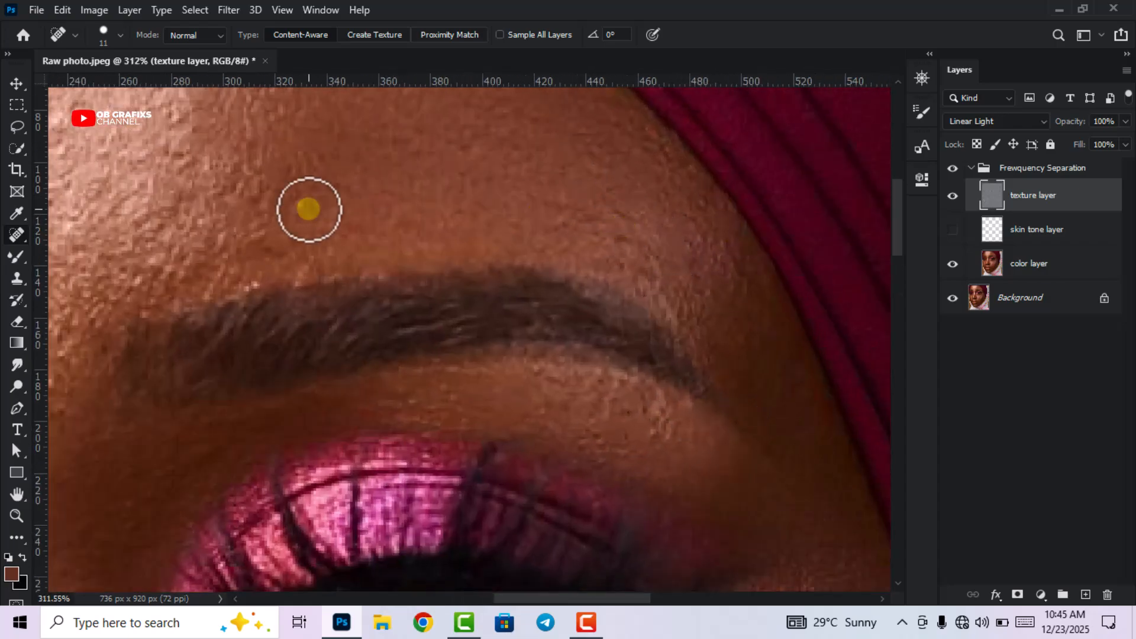
{"action": "scroll", "coordinate": [531, 292], "scroll_direction": "down", "scroll_amount": 5}
{"action": "scroll", "coordinate": [375, 394], "scroll_direction": "up", "scroll_amount": 3}
{"action": "left_click", "coordinate": [473, 381]}
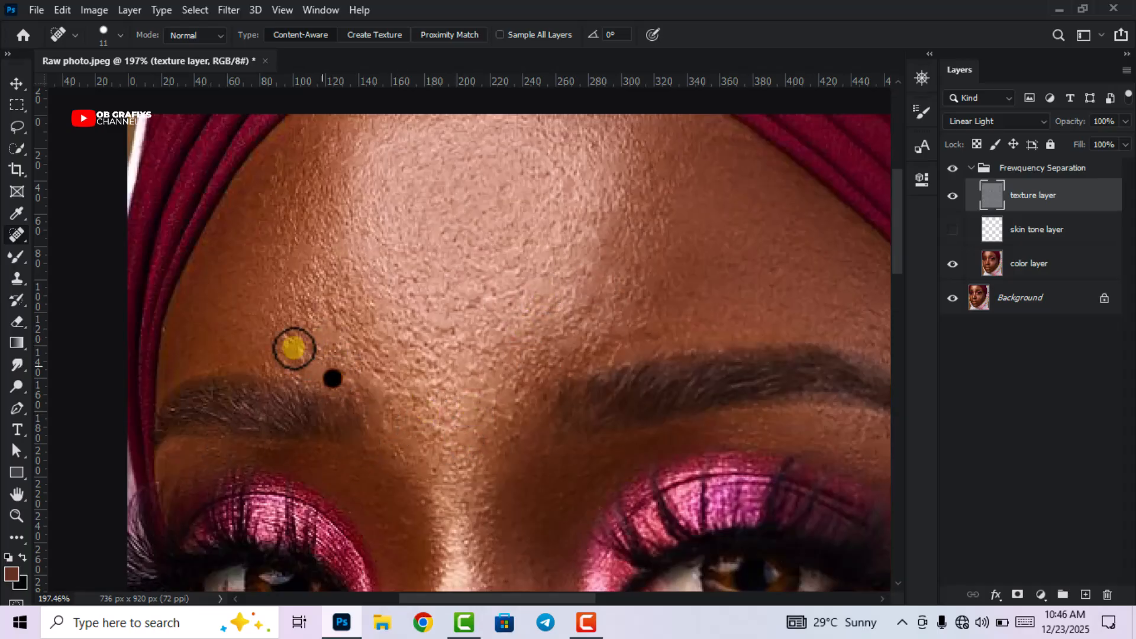
Heal the blemishes on the right cheek and the temple beside the right eye
{"action": "scroll", "coordinate": [556, 295], "scroll_direction": "down", "scroll_amount": 6}
{"action": "scroll", "coordinate": [597, 278], "scroll_direction": "up", "scroll_amount": 6}
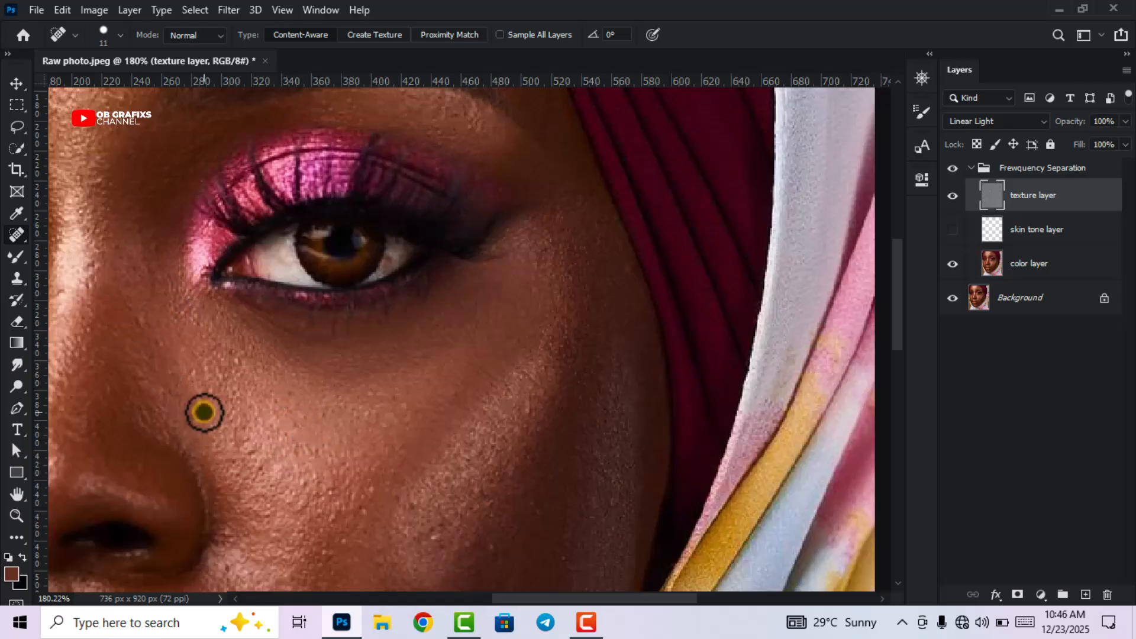
{"action": "scroll", "coordinate": [266, 442], "scroll_direction": "down", "scroll_amount": 1}
{"action": "scroll", "coordinate": [491, 513], "scroll_direction": "up", "scroll_amount": 2}
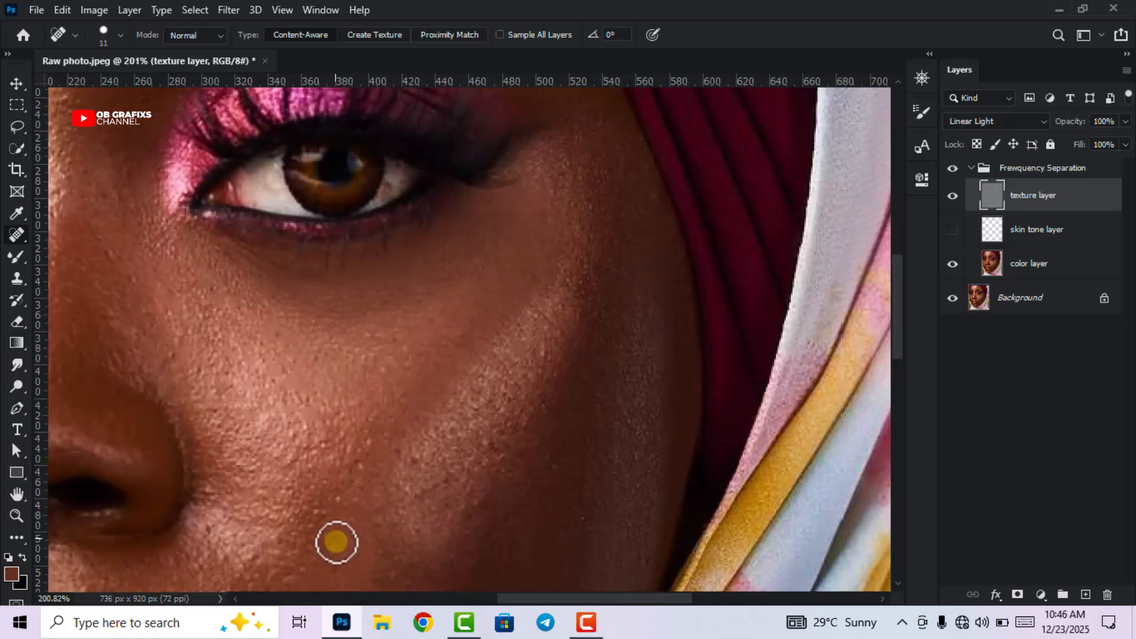
{"action": "left_click", "coordinate": [294, 431]}
{"action": "left_click", "coordinate": [581, 520]}
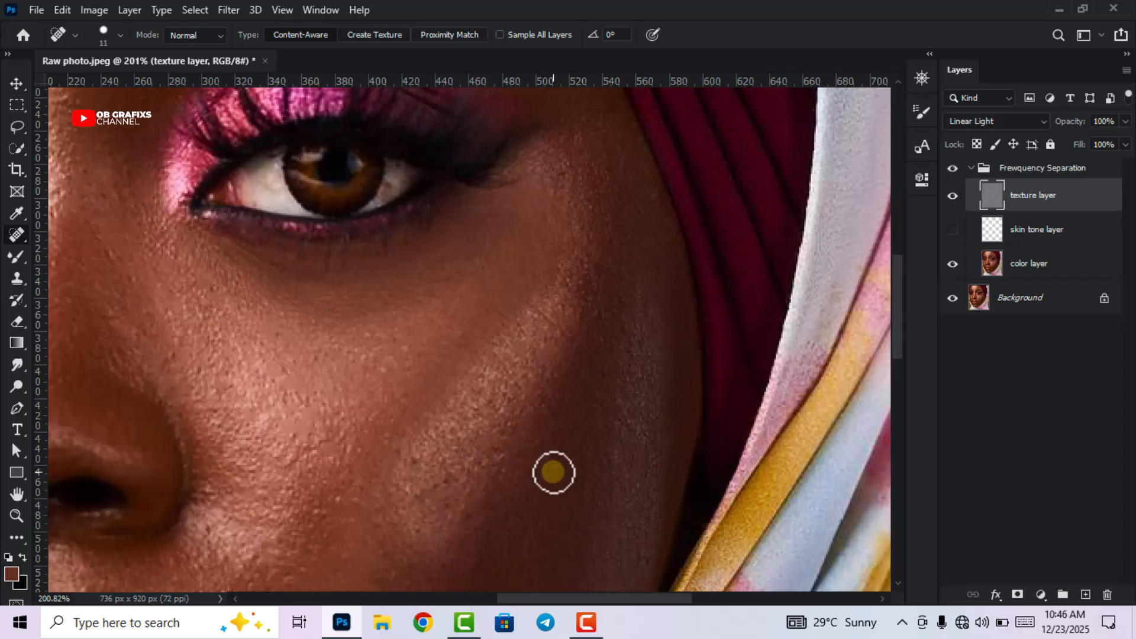
{"action": "left_click", "coordinate": [563, 174]}
{"action": "left_click", "coordinate": [628, 239]}
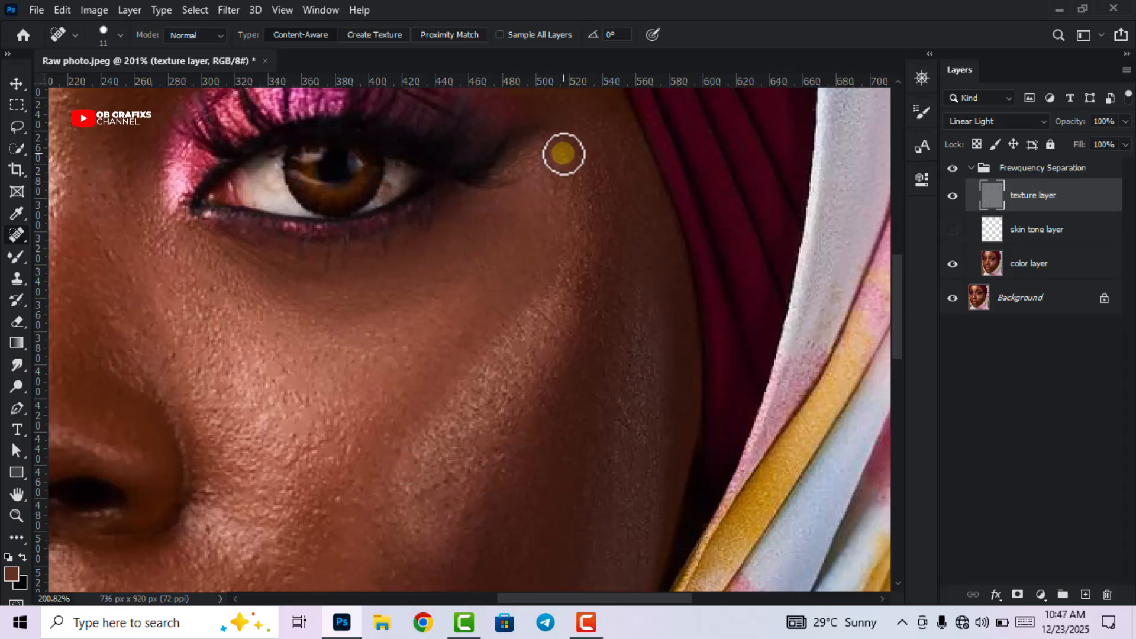
Heal the bumps on the left cheek and around the nose on the texture layer
{"action": "scroll", "coordinate": [272, 300], "scroll_direction": "down", "scroll_amount": 5}
{"action": "scroll", "coordinate": [272, 299], "scroll_direction": "up", "scroll_amount": 4}
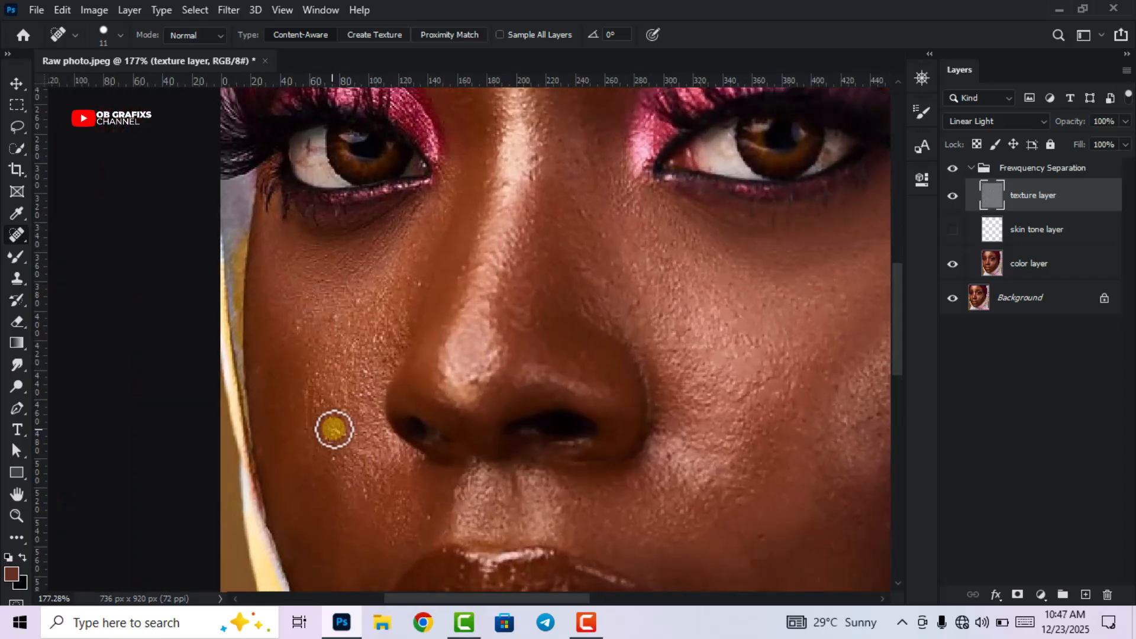
{"action": "left_click", "coordinate": [366, 373]}
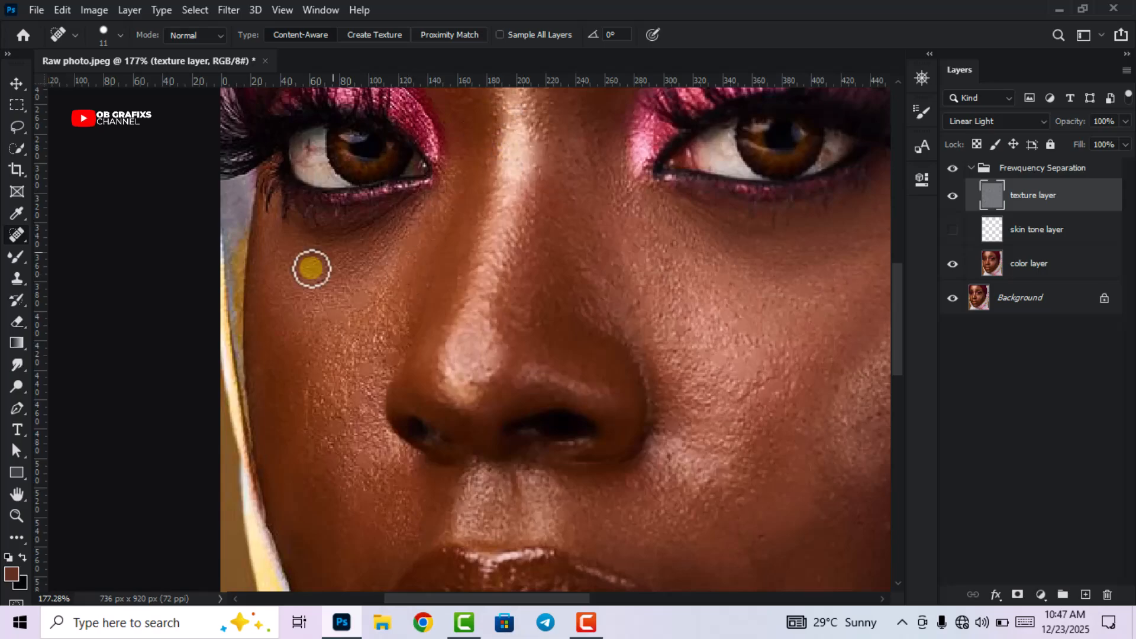
{"action": "scroll", "coordinate": [407, 491], "scroll_direction": "down", "scroll_amount": 4}
{"action": "scroll", "coordinate": [494, 440], "scroll_direction": "up", "scroll_amount": 3}
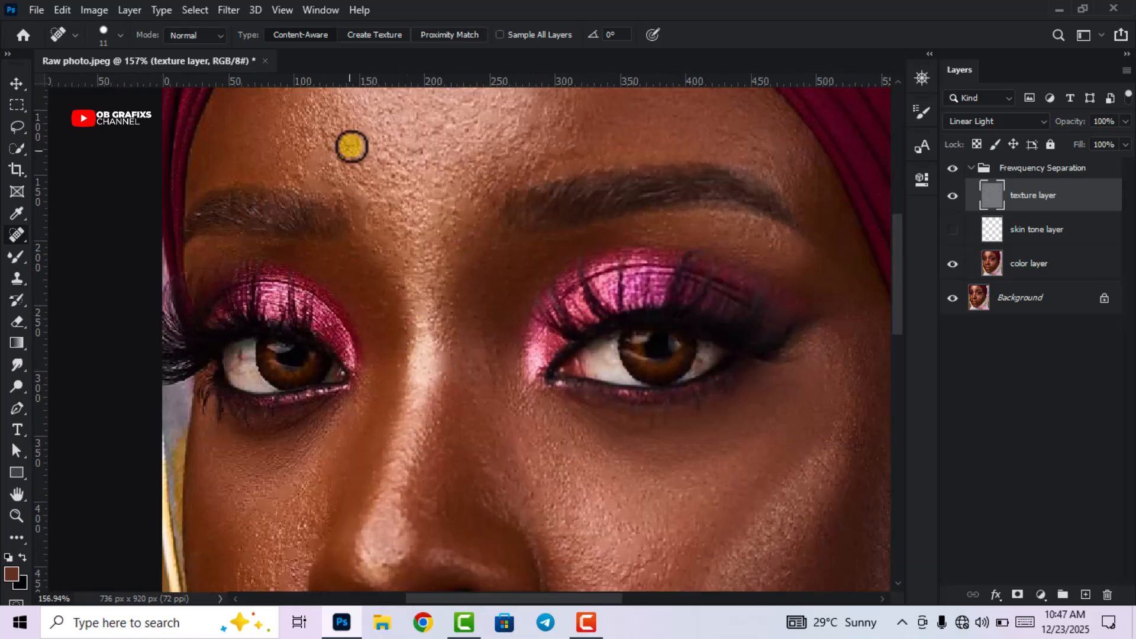
Heal the small spots on the chin below the lower lip
{"action": "scroll", "coordinate": [418, 297], "scroll_direction": "down", "scroll_amount": 3}
{"action": "scroll", "coordinate": [325, 409], "scroll_direction": "down", "scroll_amount": 5}
{"action": "scroll", "coordinate": [561, 235], "scroll_direction": "up", "scroll_amount": 4}
{"action": "scroll", "coordinate": [563, 333], "scroll_direction": "down", "scroll_amount": 4}
{"action": "scroll", "coordinate": [454, 432], "scroll_direction": "up", "scroll_amount": 3}
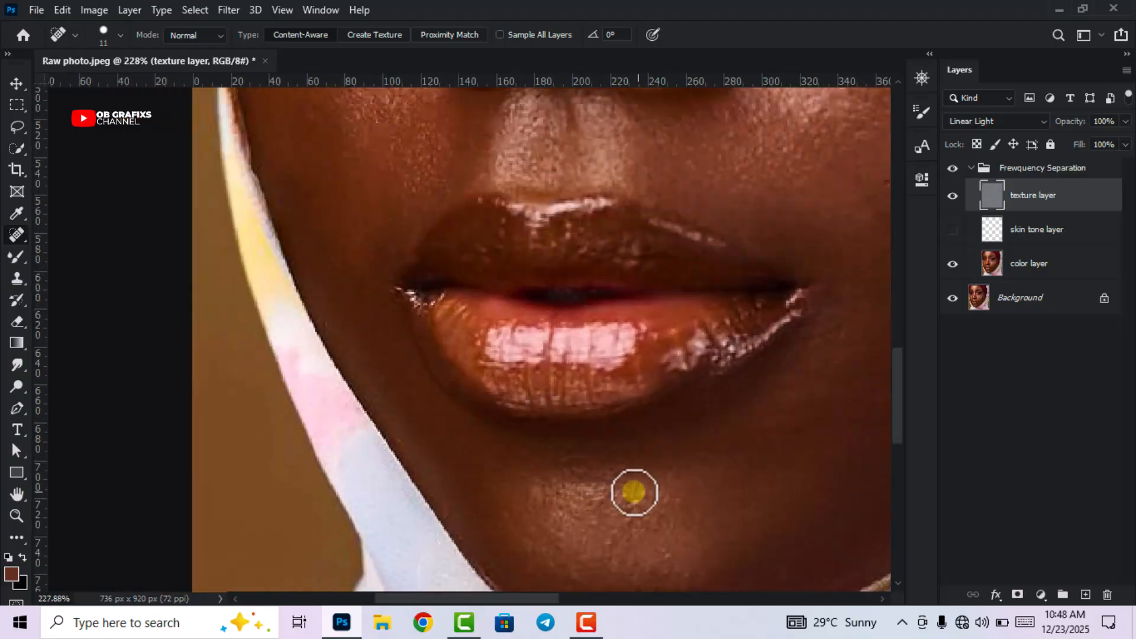
{"action": "scroll", "coordinate": [582, 403], "scroll_direction": "down", "scroll_amount": 4}
{"action": "scroll", "coordinate": [595, 479], "scroll_direction": "up", "scroll_amount": 5}
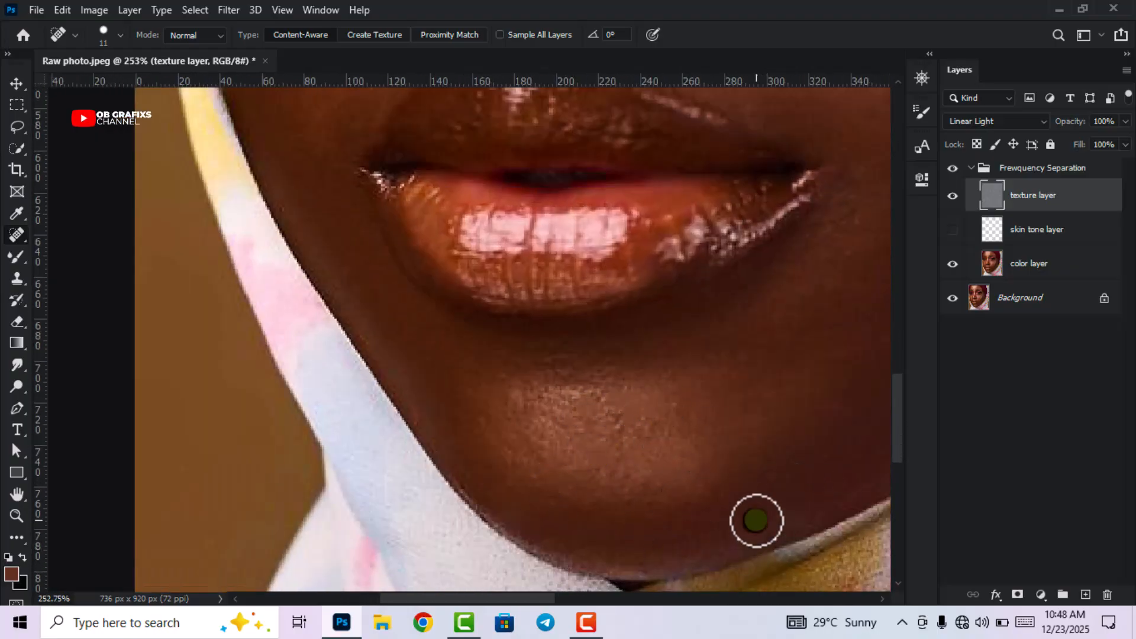
Toggle the frequency separation group's visibility to compare the retouched face with the original photo
{"action": "scroll", "coordinate": [610, 414], "scroll_direction": "down", "scroll_amount": 2}
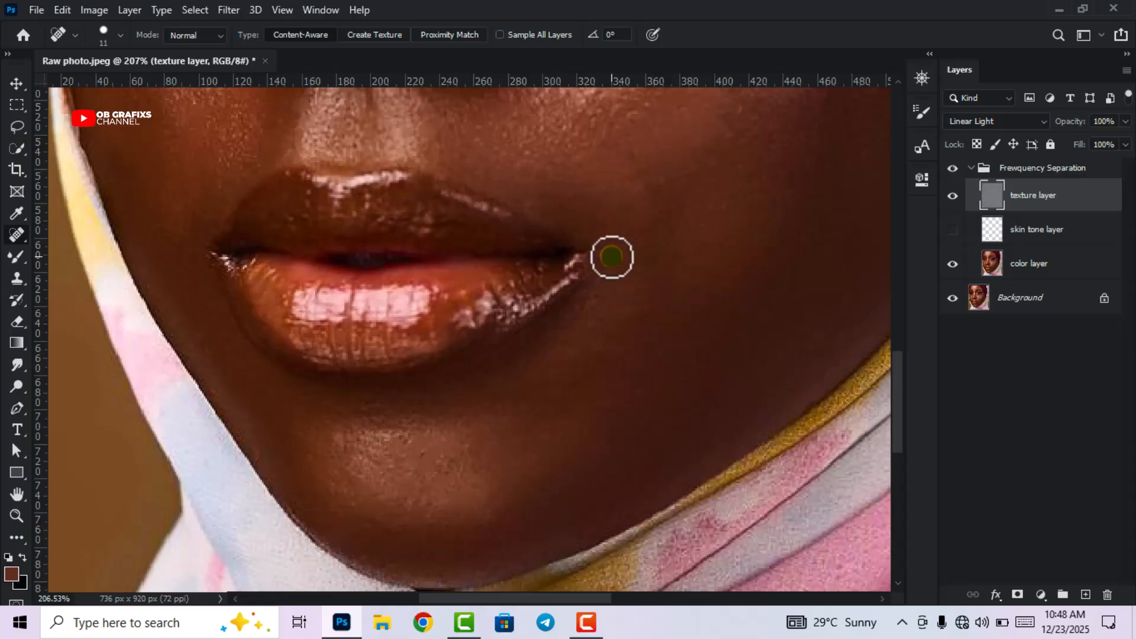
{"action": "scroll", "coordinate": [613, 428], "scroll_direction": "down", "scroll_amount": 2}
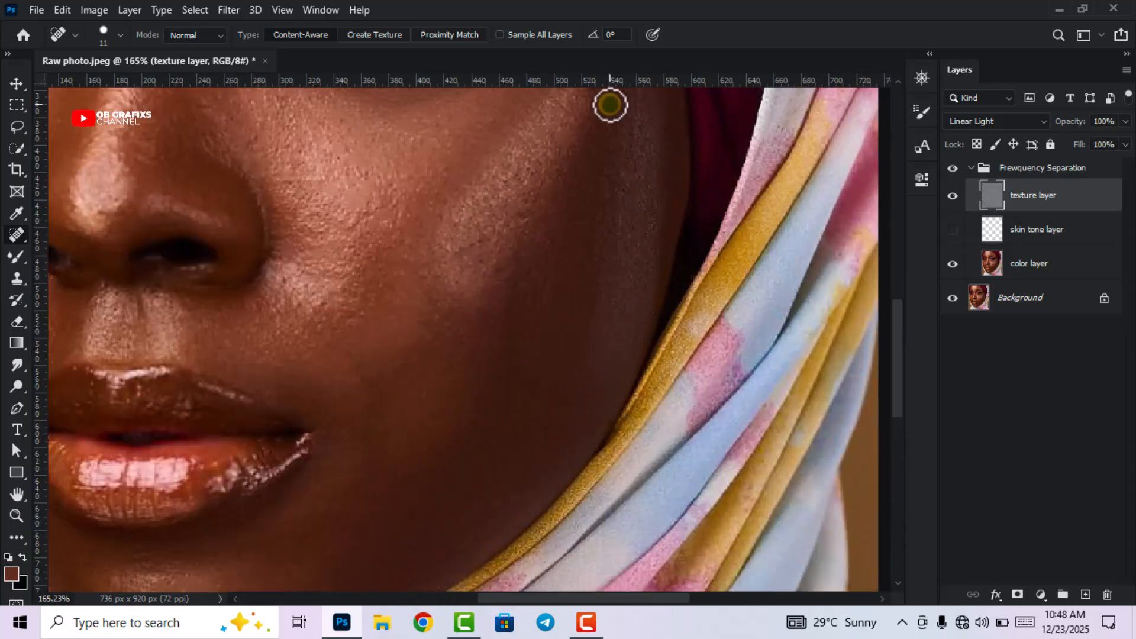
{"action": "scroll", "coordinate": [441, 297], "scroll_direction": "down", "scroll_amount": 4}
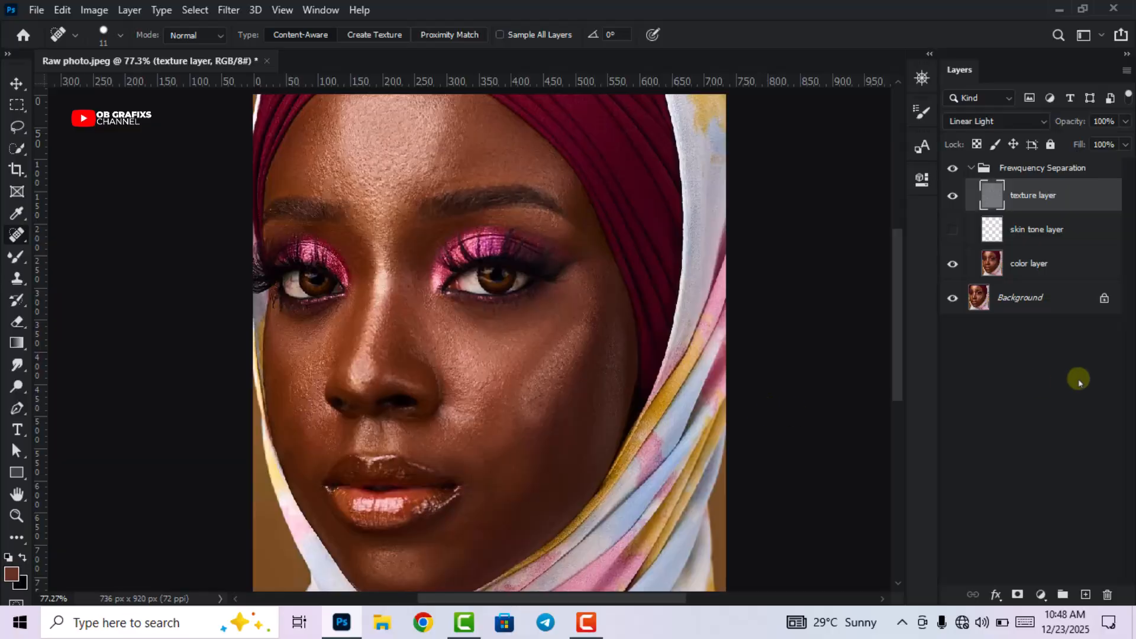
{"action": "left_click", "coordinate": [952, 168]}
{"action": "left_click", "coordinate": [952, 168]}
{"action": "left_click", "coordinate": [952, 168]}
{"action": "left_click", "coordinate": [952, 169]}
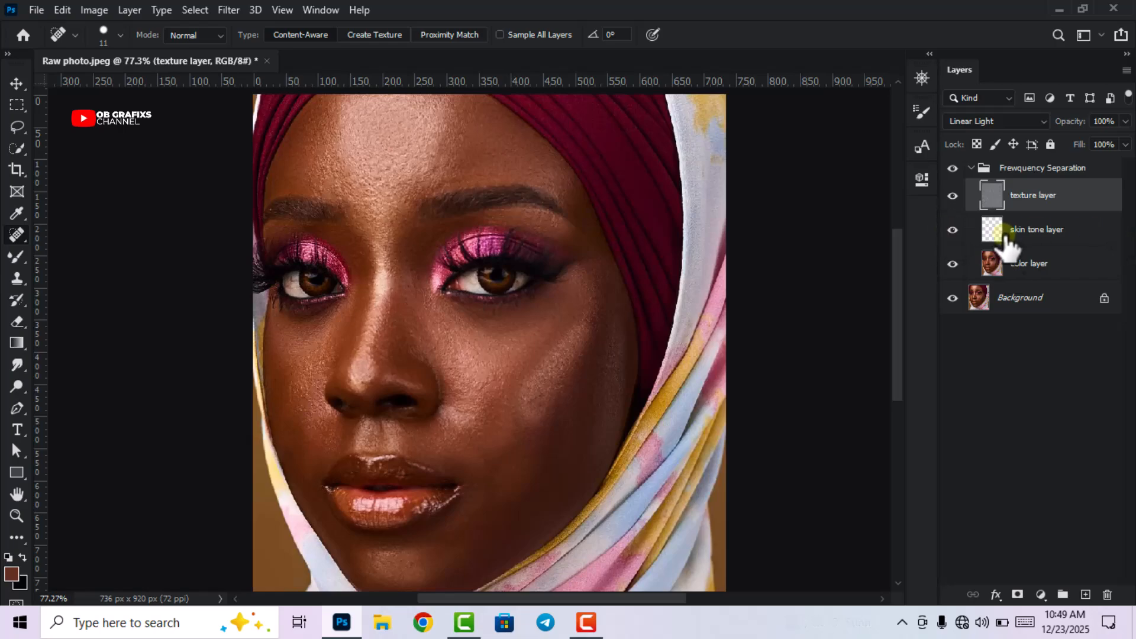
Select the skin tone layer and set up the Brush tool with 40% opacity and 30% flow
{"action": "left_click", "coordinate": [1069, 241]}
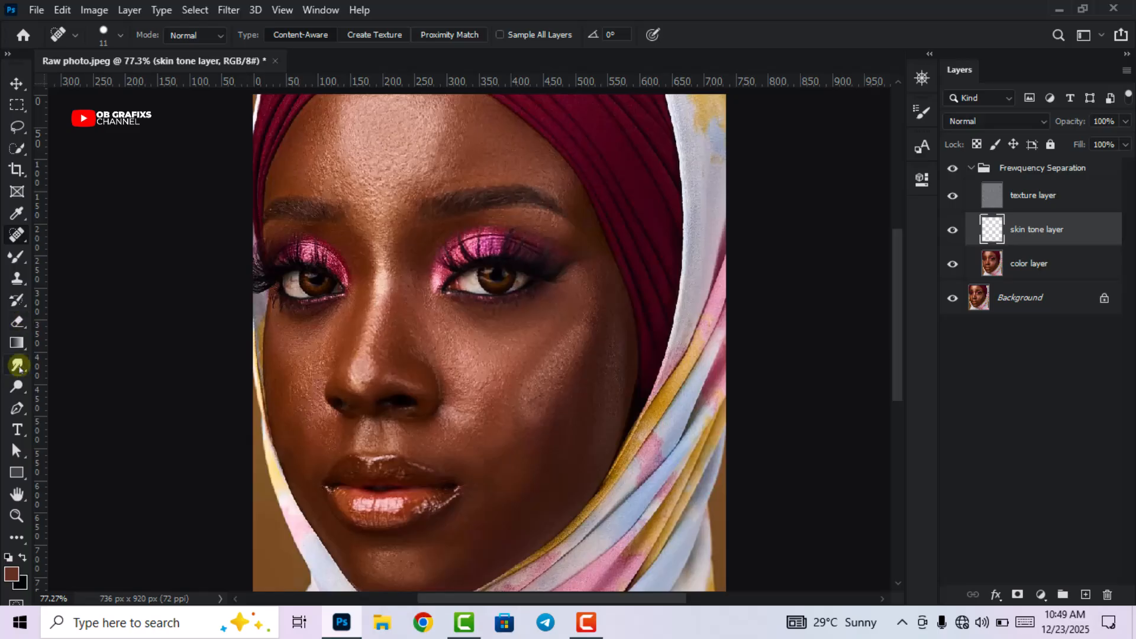
{"action": "left_click", "coordinate": [16, 256]}
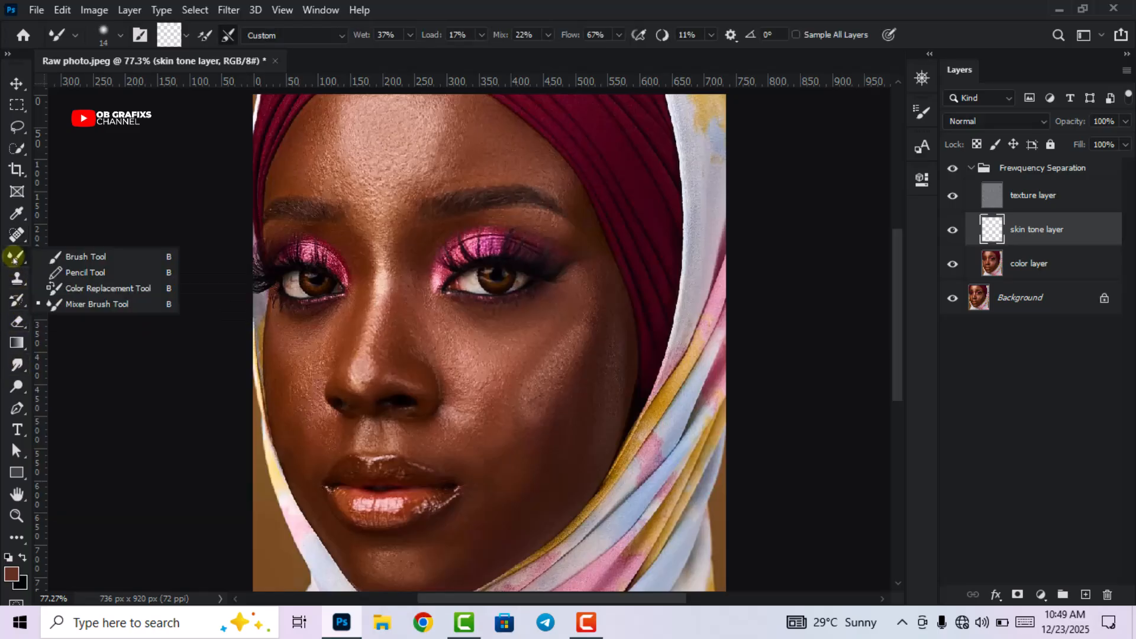
{"action": "left_click", "coordinate": [80, 256]}
{"action": "scroll", "coordinate": [388, 144], "scroll_direction": "up", "scroll_amount": 3}
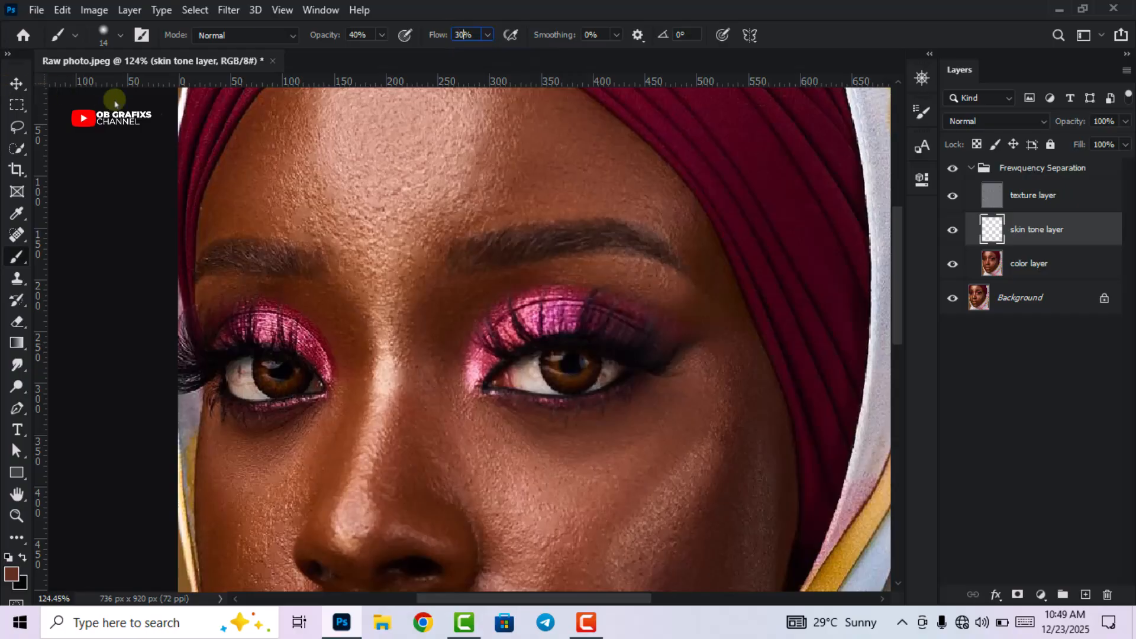
Sample the forehead's highlight tone and paint across the bright centre of the forehead with a 32 px soft round brush
{"action": "scroll", "coordinate": [451, 165], "scroll_direction": "up", "scroll_amount": 7}
{"action": "scroll", "coordinate": [389, 249], "scroll_direction": "down", "scroll_amount": 3}
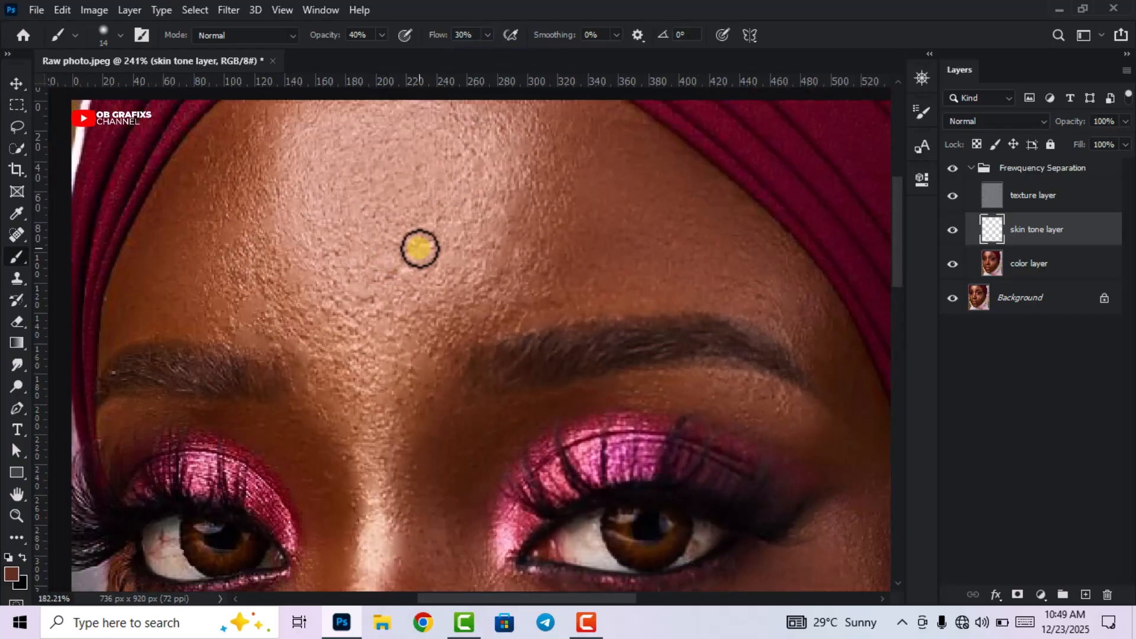
{"action": "scroll", "coordinate": [419, 249], "scroll_direction": "down", "scroll_amount": 4}
{"action": "scroll", "coordinate": [429, 375], "scroll_direction": "up", "scroll_amount": 4}
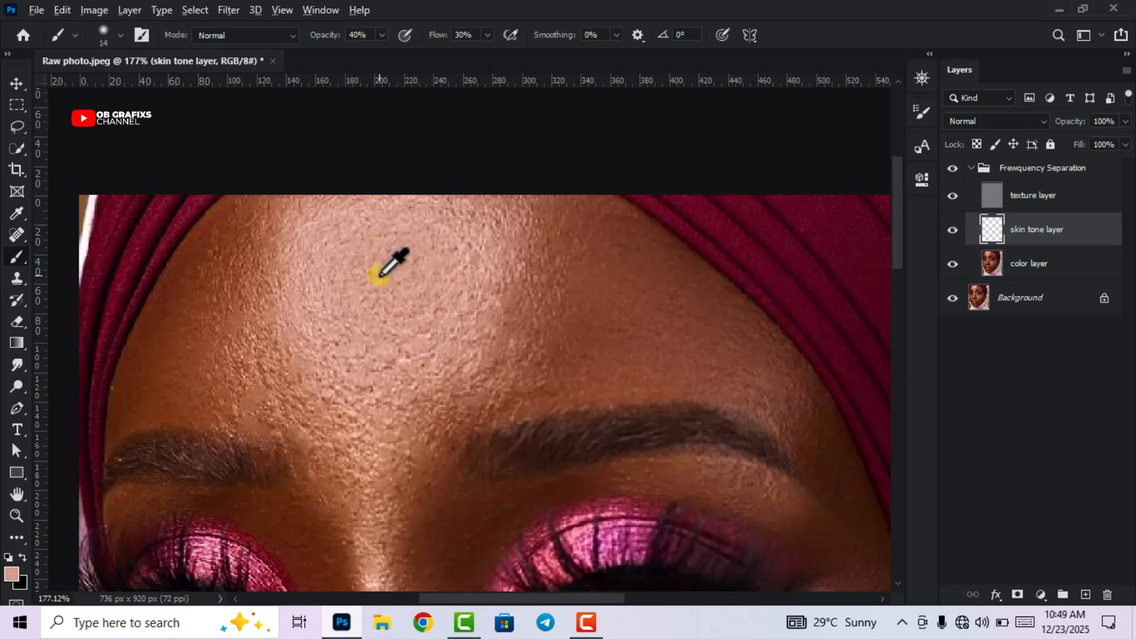
{"action": "right_click", "coordinate": [421, 326]}
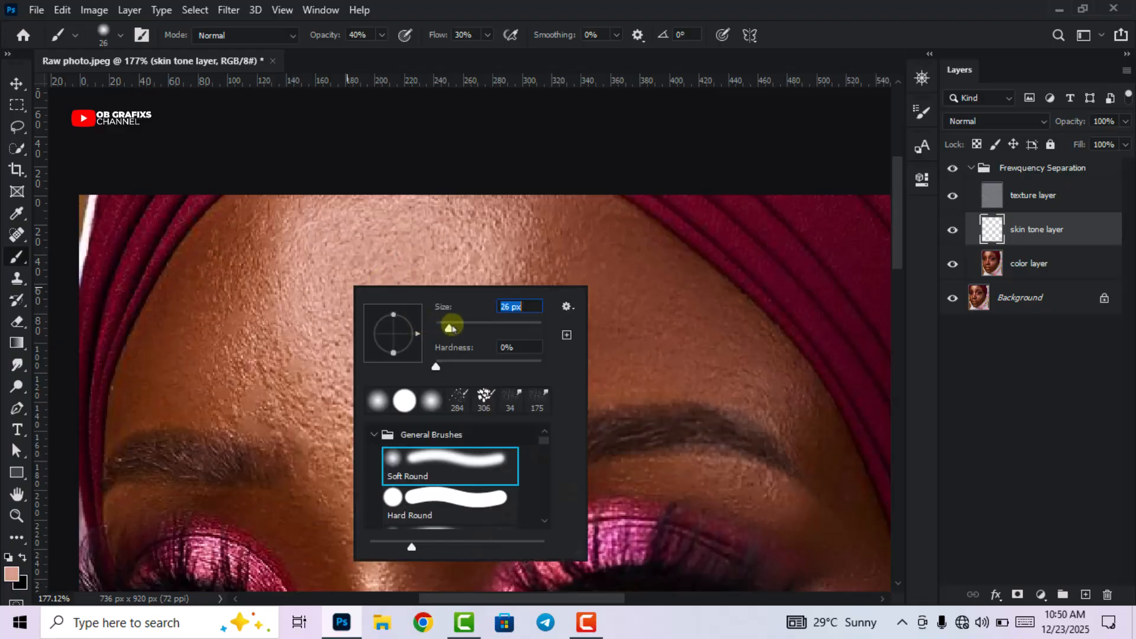
{"action": "mouse_move", "coordinate": [333, 248]}
{"action": "left_mouse_down"}
{"action": "mouse_move", "coordinate": [343, 306]}
{"action": "mouse_move", "coordinate": [354, 257]}
{"action": "mouse_move", "coordinate": [359, 319]}
{"action": "mouse_move", "coordinate": [394, 241]}
{"action": "mouse_move", "coordinate": [395, 312]}
{"action": "mouse_move", "coordinate": [442, 244]}
{"action": "mouse_move", "coordinate": [441, 294]}
{"action": "mouse_move", "coordinate": [465, 300]}
{"action": "mouse_move", "coordinate": [500, 219]}
{"action": "mouse_move", "coordinate": [454, 356]}
{"action": "mouse_move", "coordinate": [482, 268]}
{"action": "mouse_move", "coordinate": [416, 396]}
{"action": "mouse_move", "coordinate": [469, 316]}
{"action": "mouse_move", "coordinate": [474, 242]}
{"action": "mouse_move", "coordinate": [441, 364]}
{"action": "mouse_move", "coordinate": [378, 385]}
{"action": "mouse_move", "coordinate": [337, 336]}
{"action": "mouse_move", "coordinate": [336, 381]}
{"action": "mouse_move", "coordinate": [304, 223]}
{"action": "mouse_move", "coordinate": [325, 343]}
{"action": "mouse_move", "coordinate": [340, 298]}
{"action": "mouse_move", "coordinate": [354, 312]}
{"action": "mouse_move", "coordinate": [363, 236]}
{"action": "mouse_move", "coordinate": [405, 321]}
{"action": "mouse_move", "coordinate": [428, 248]}
{"action": "mouse_move", "coordinate": [436, 281]}
{"action": "mouse_move", "coordinate": [397, 287]}
{"action": "mouse_move", "coordinate": [371, 358]}
{"action": "mouse_move", "coordinate": [340, 325]}
{"action": "mouse_move", "coordinate": [302, 349]}
{"action": "mouse_move", "coordinate": [332, 417]}
{"action": "mouse_move", "coordinate": [421, 390]}
{"action": "mouse_move", "coordinate": [492, 261]}
{"action": "left_mouse_up"}
{"action": "scroll", "coordinate": [456, 329], "scroll_direction": "down", "scroll_amount": 3}
{"action": "scroll", "coordinate": [432, 322], "scroll_direction": "up", "scroll_amount": 3}
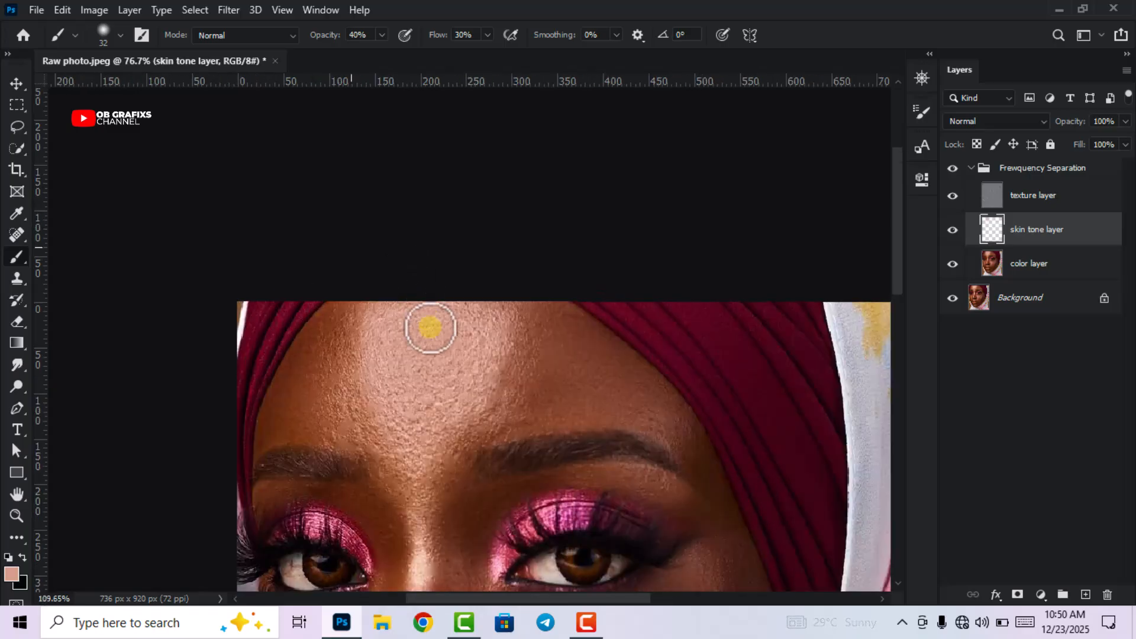
Sample the brown skin tone beside the highlight and paint it over the left side of the forehead
{"action": "scroll", "coordinate": [408, 471], "scroll_direction": "up", "scroll_amount": 2}
{"action": "scroll", "coordinate": [284, 329], "scroll_direction": "up", "scroll_amount": 2}
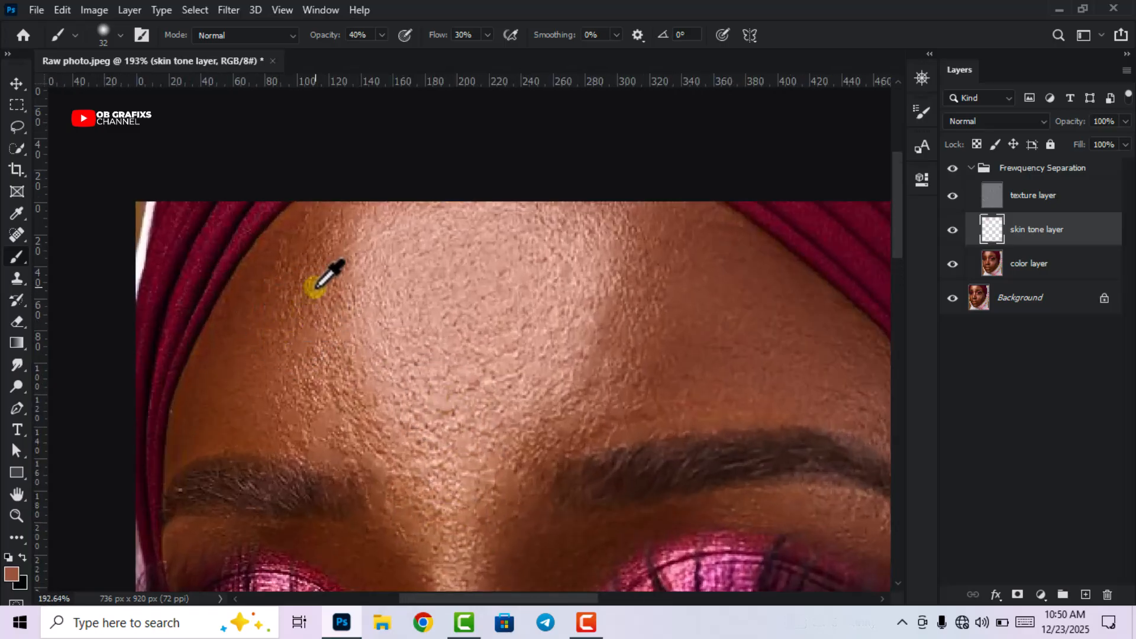
{"action": "mouse_move", "coordinate": [316, 291]}
{"action": "left_mouse_down"}
{"action": "mouse_move", "coordinate": [317, 382]}
{"action": "mouse_move", "coordinate": [311, 336]}
{"action": "mouse_move", "coordinate": [307, 371]}
{"action": "mouse_move", "coordinate": [333, 425]}
{"action": "mouse_move", "coordinate": [332, 225]}
{"action": "mouse_move", "coordinate": [307, 226]}
{"action": "mouse_move", "coordinate": [274, 267]}
{"action": "mouse_move", "coordinate": [196, 431]}
{"action": "mouse_move", "coordinate": [285, 312]}
{"action": "mouse_move", "coordinate": [306, 307]}
{"action": "mouse_move", "coordinate": [275, 392]}
{"action": "mouse_move", "coordinate": [283, 420]}
{"action": "mouse_move", "coordinate": [228, 420]}
{"action": "mouse_move", "coordinate": [295, 370]}
{"action": "mouse_move", "coordinate": [325, 283]}
{"action": "mouse_move", "coordinate": [320, 413]}
{"action": "mouse_move", "coordinate": [318, 252]}
{"action": "mouse_move", "coordinate": [287, 298]}
{"action": "mouse_move", "coordinate": [289, 323]}
{"action": "left_mouse_up"}
{"action": "scroll", "coordinate": [290, 324], "scroll_direction": "down", "scroll_amount": 6}
{"action": "scroll", "coordinate": [439, 360], "scroll_direction": "down", "scroll_amount": 2}
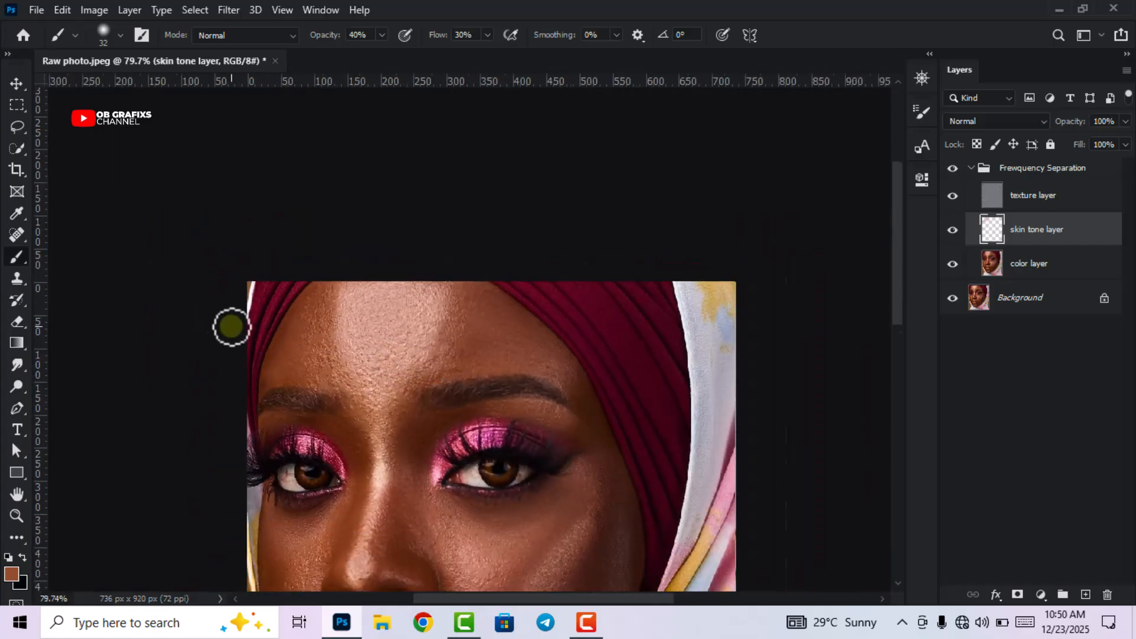
Set the soft brush to 44 px and blend the left edge of the forehead highlight with sampled transition tones
{"action": "scroll", "coordinate": [231, 328], "scroll_direction": "up", "scroll_amount": 4}
{"action": "right_click", "coordinate": [441, 311]}
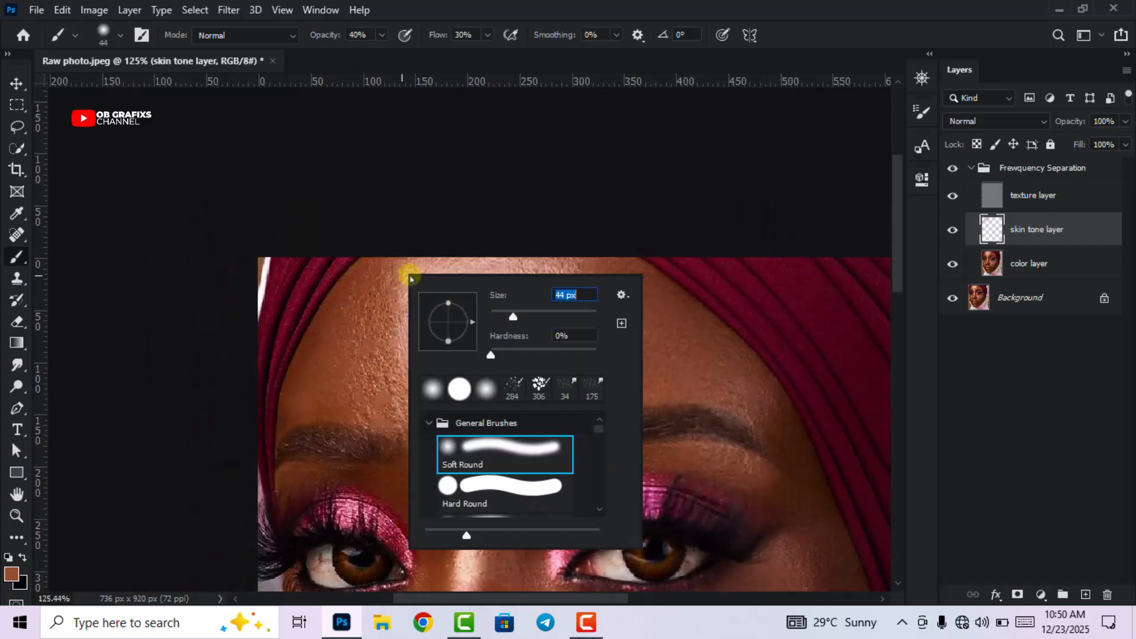
{"action": "left_click", "coordinate": [445, 171]}
{"action": "scroll", "coordinate": [384, 303], "scroll_direction": "up", "scroll_amount": 2}
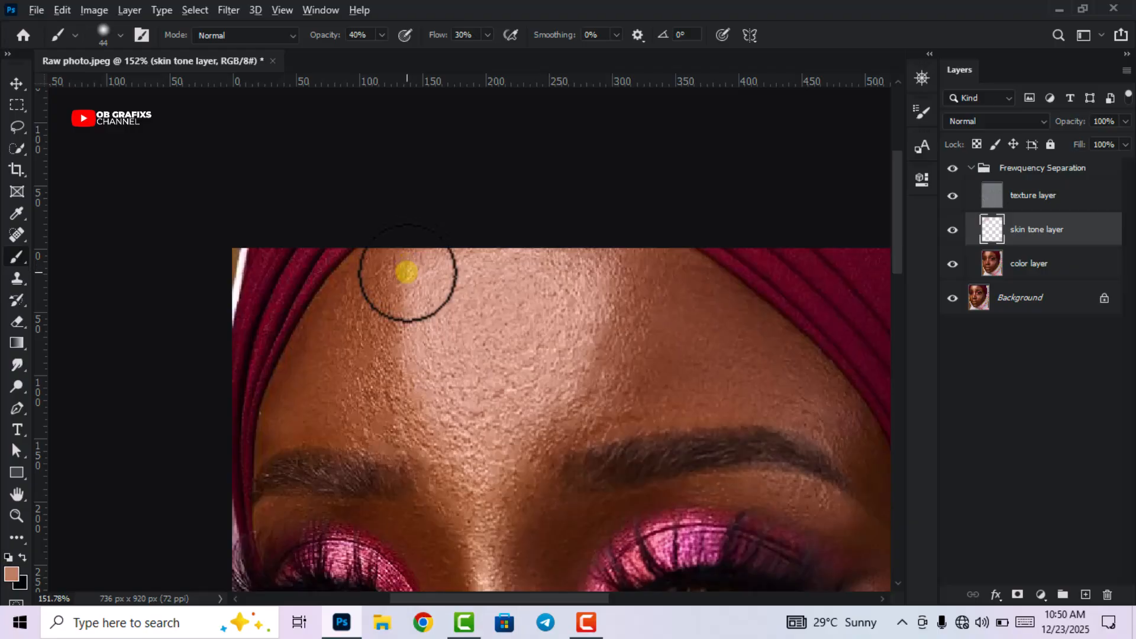
{"action": "mouse_move", "coordinate": [408, 267]}
{"action": "left_mouse_down"}
{"action": "mouse_move", "coordinate": [402, 319]}
{"action": "mouse_move", "coordinate": [421, 423]}
{"action": "left_mouse_up"}
{"action": "left_click", "coordinate": [404, 281], "text": "alt"}
{"action": "left_click_drag", "start_coordinate": [403, 279], "coordinate": [438, 407]}
Sample the darker brown on the right side of the forehead and paint it over that area
{"action": "left_click", "coordinate": [693, 341], "text": "alt"}
{"action": "mouse_move", "coordinate": [693, 342]}
{"action": "left_mouse_down"}
{"action": "mouse_move", "coordinate": [724, 336]}
{"action": "mouse_move", "coordinate": [803, 385]}
{"action": "mouse_move", "coordinate": [790, 368]}
{"action": "mouse_move", "coordinate": [831, 409]}
{"action": "mouse_move", "coordinate": [707, 390]}
{"action": "mouse_move", "coordinate": [803, 382]}
{"action": "mouse_move", "coordinate": [685, 275]}
{"action": "mouse_move", "coordinate": [690, 267]}
{"action": "mouse_move", "coordinate": [697, 281]}
{"action": "mouse_move", "coordinate": [660, 386]}
{"action": "mouse_move", "coordinate": [637, 411]}
{"action": "mouse_move", "coordinate": [678, 311]}
{"action": "mouse_move", "coordinate": [681, 259]}
{"action": "mouse_move", "coordinate": [745, 347]}
{"action": "mouse_move", "coordinate": [792, 360]}
{"action": "mouse_move", "coordinate": [856, 447]}
{"action": "mouse_move", "coordinate": [714, 327]}
{"action": "mouse_move", "coordinate": [616, 413]}
{"action": "mouse_move", "coordinate": [666, 311]}
{"action": "mouse_move", "coordinate": [677, 332]}
{"action": "mouse_move", "coordinate": [686, 311]}
{"action": "mouse_move", "coordinate": [705, 344]}
{"action": "mouse_move", "coordinate": [723, 342]}
{"action": "mouse_move", "coordinate": [677, 341]}
{"action": "mouse_move", "coordinate": [644, 366]}
{"action": "mouse_move", "coordinate": [671, 281]}
{"action": "mouse_move", "coordinate": [696, 302]}
{"action": "left_mouse_up"}
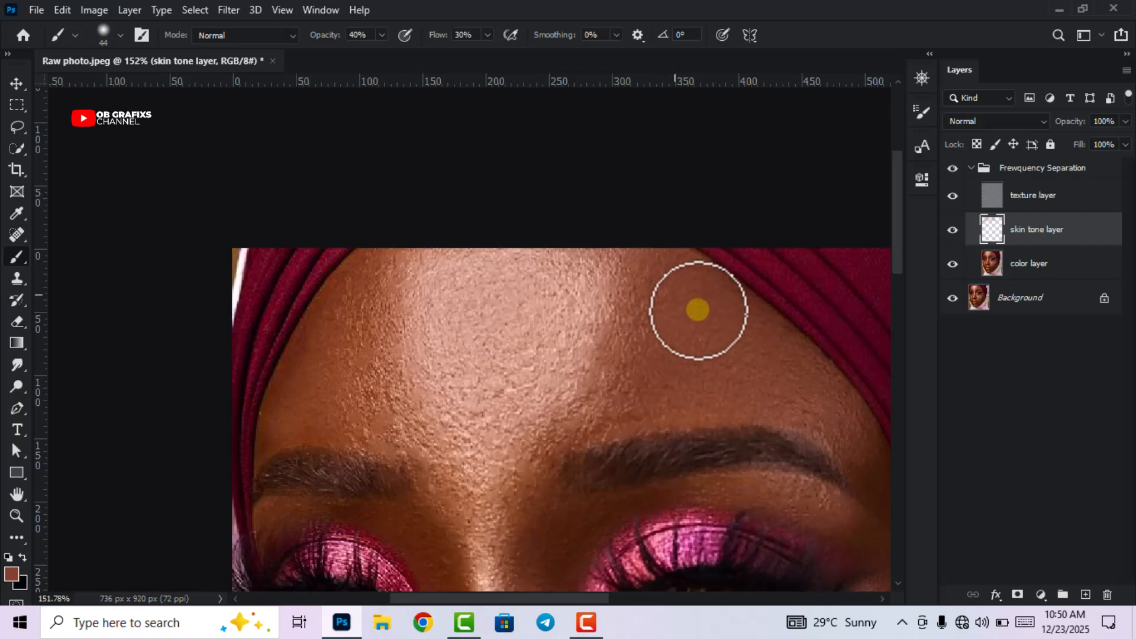
{"action": "scroll", "coordinate": [621, 382], "scroll_direction": "down", "scroll_amount": 11}
{"action": "scroll", "coordinate": [392, 142], "scroll_direction": "up", "scroll_amount": 8}
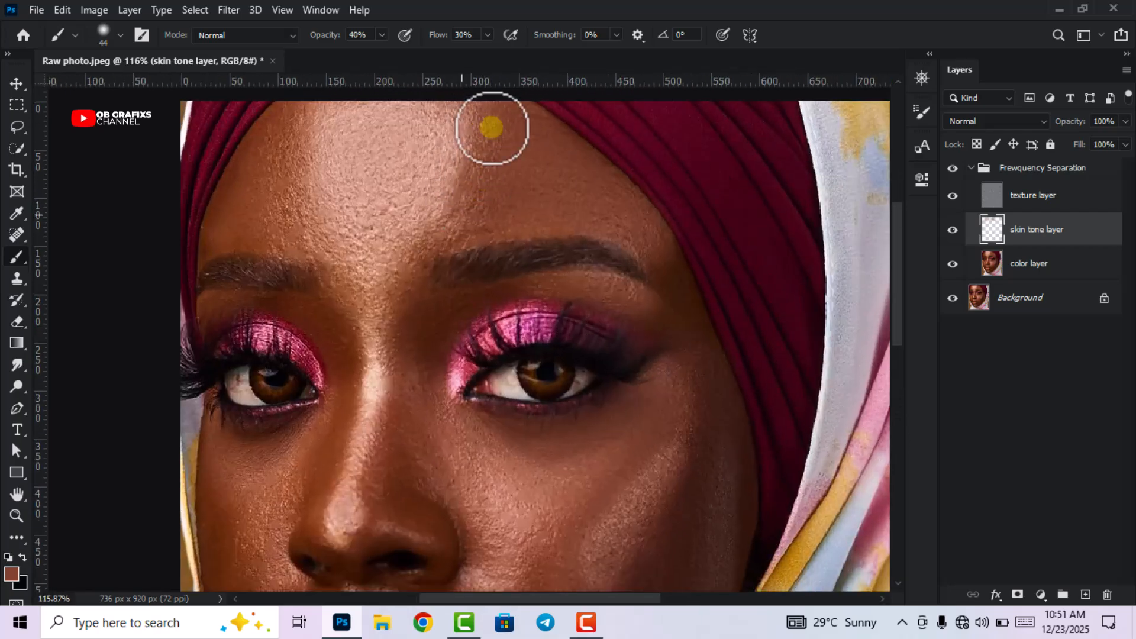
Reduce the brush to 25 px and even the shadow between the left eye's inner corner and the nose bridge using sampled tones
{"action": "scroll", "coordinate": [463, 197], "scroll_direction": "down", "scroll_amount": 4}
{"action": "scroll", "coordinate": [525, 177], "scroll_direction": "up", "scroll_amount": 4}
{"action": "scroll", "coordinate": [504, 221], "scroll_direction": "down", "scroll_amount": 1}
{"action": "scroll", "coordinate": [499, 310], "scroll_direction": "up", "scroll_amount": 5}
{"action": "key", "text": "bracketleft"}
{"action": "key", "text": "bracketleft"}
{"action": "key", "text": "bracketleft"}
{"action": "key", "text": "bracketleft"}
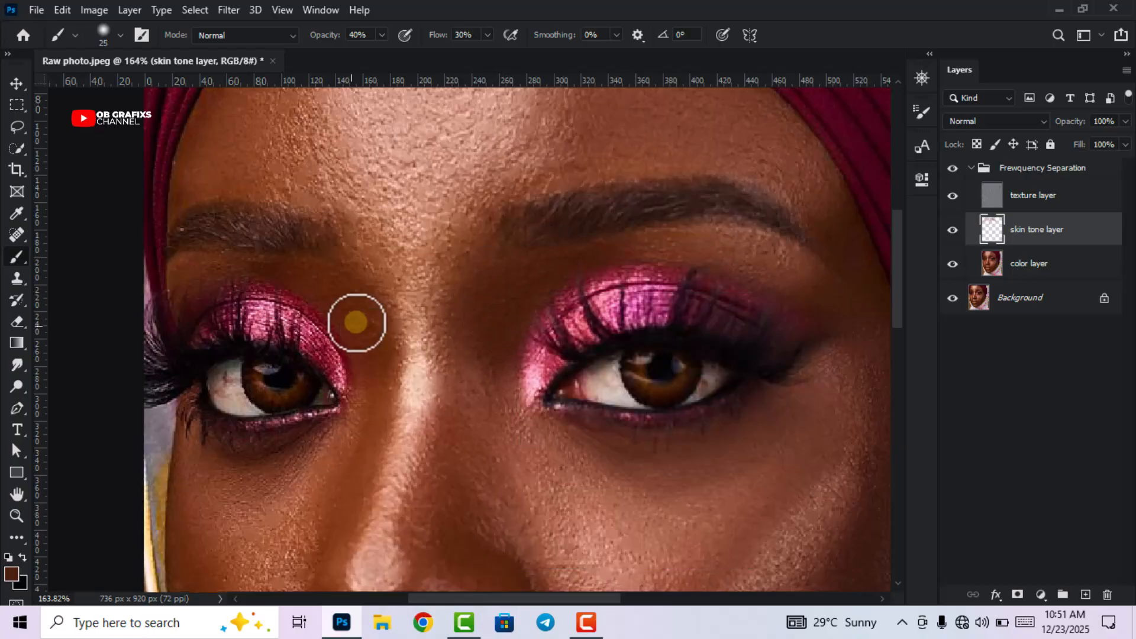
{"action": "left_click", "coordinate": [364, 323], "text": "alt"}
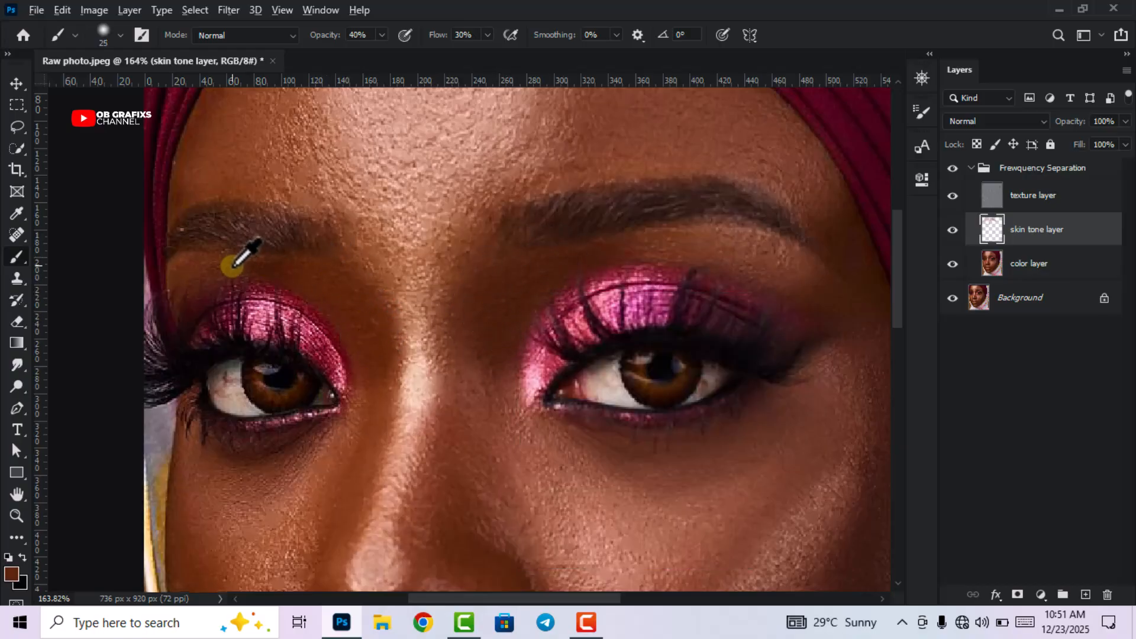
Smooth the skin below the right eyebrow and beside the eye's outer corner with a sampled brown tone
{"action": "left_click", "coordinate": [712, 241], "text": "alt"}
{"action": "scroll", "coordinate": [850, 311], "scroll_direction": "down", "scroll_amount": 3}
{"action": "scroll", "coordinate": [821, 267], "scroll_direction": "up", "scroll_amount": 2}
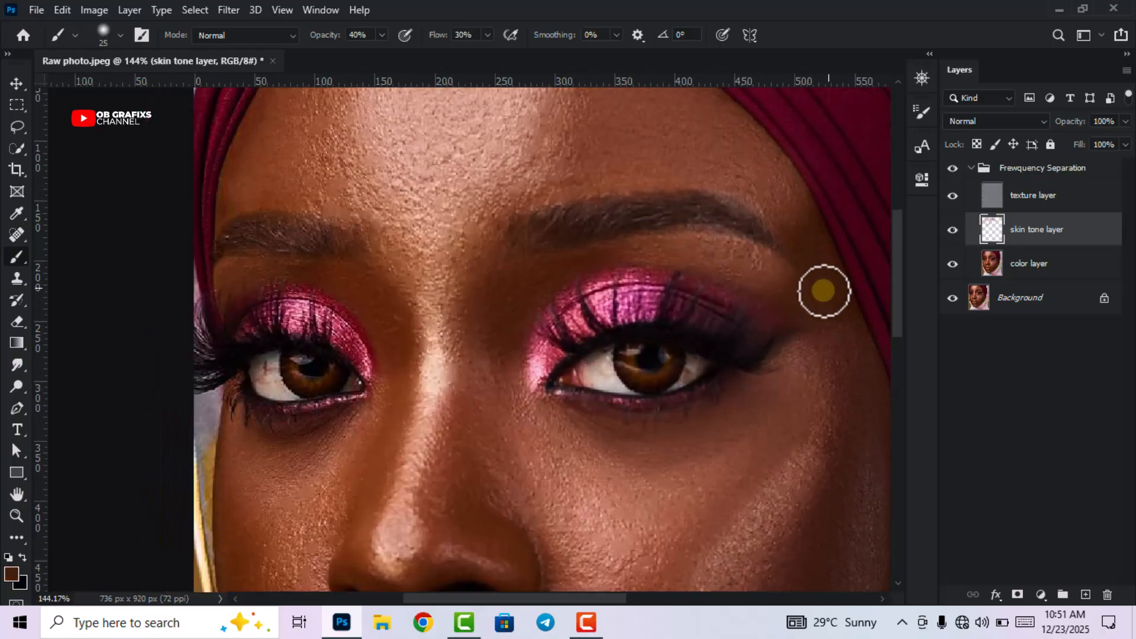
Paint sampled highlight and shadow tones along the nose bridge and the sides of the nose
{"action": "scroll", "coordinate": [290, 203], "scroll_direction": "down", "scroll_amount": 5}
{"action": "scroll", "coordinate": [403, 338], "scroll_direction": "up", "scroll_amount": 5}
{"action": "left_click", "coordinate": [433, 259], "text": "alt"}
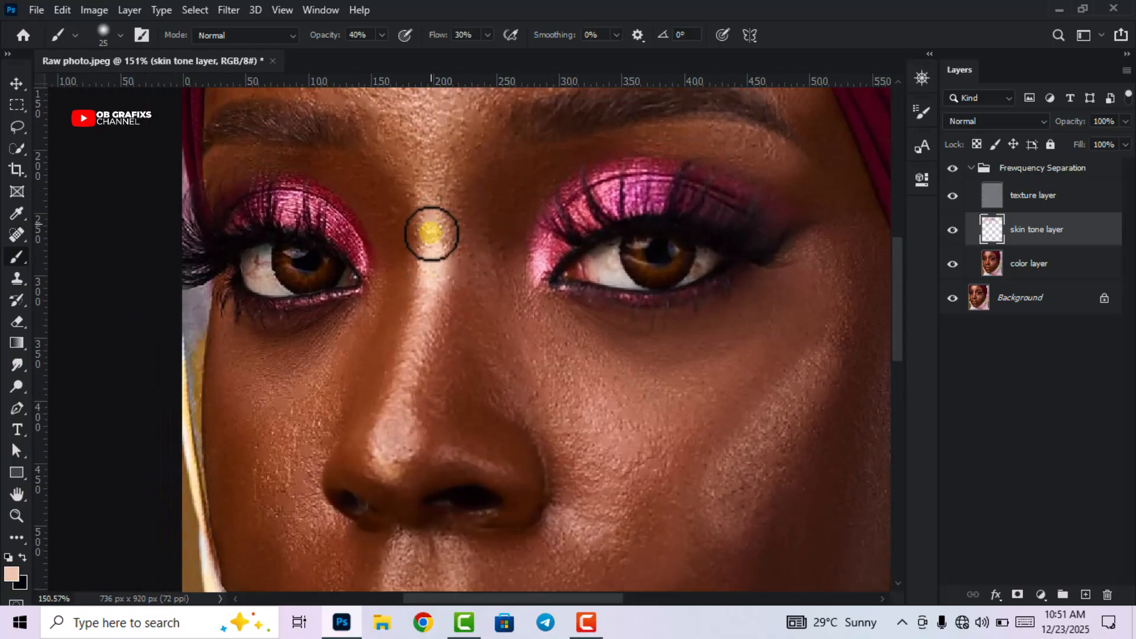
{"action": "left_click", "coordinate": [396, 332], "text": "alt"}
{"action": "scroll", "coordinate": [359, 459], "scroll_direction": "down", "scroll_amount": 1}
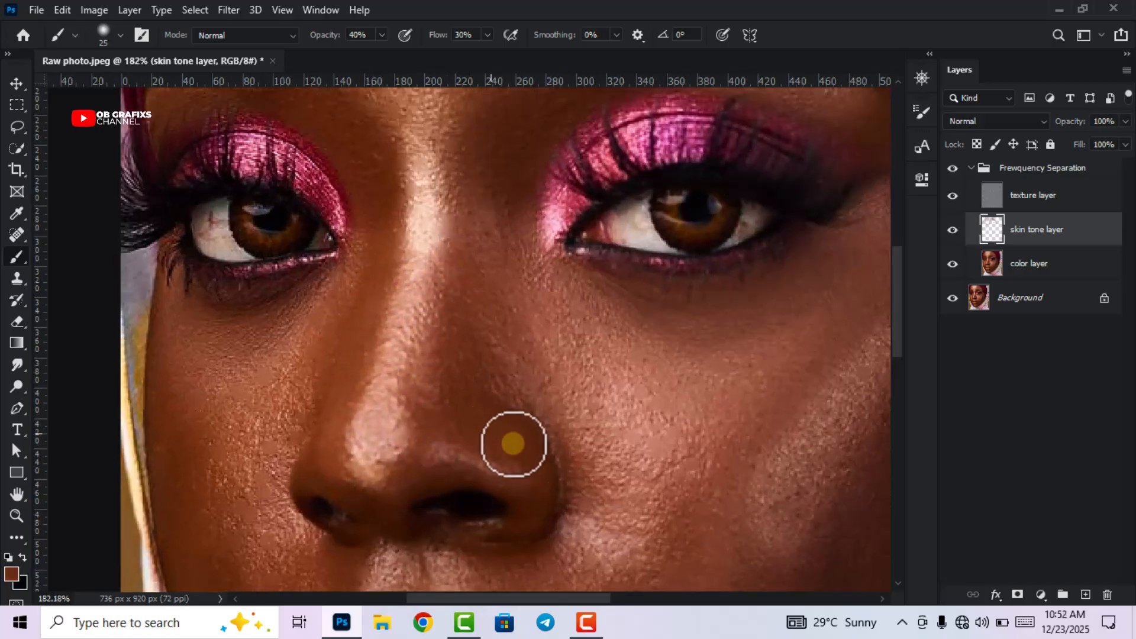
Sample skin tones below the left eye and on the left cheek and paint them over the uneven patches
{"action": "scroll", "coordinate": [521, 423], "scroll_direction": "down", "scroll_amount": 4}
{"action": "scroll", "coordinate": [317, 324], "scroll_direction": "up", "scroll_amount": 5}
{"action": "left_click", "coordinate": [379, 203], "text": "alt"}
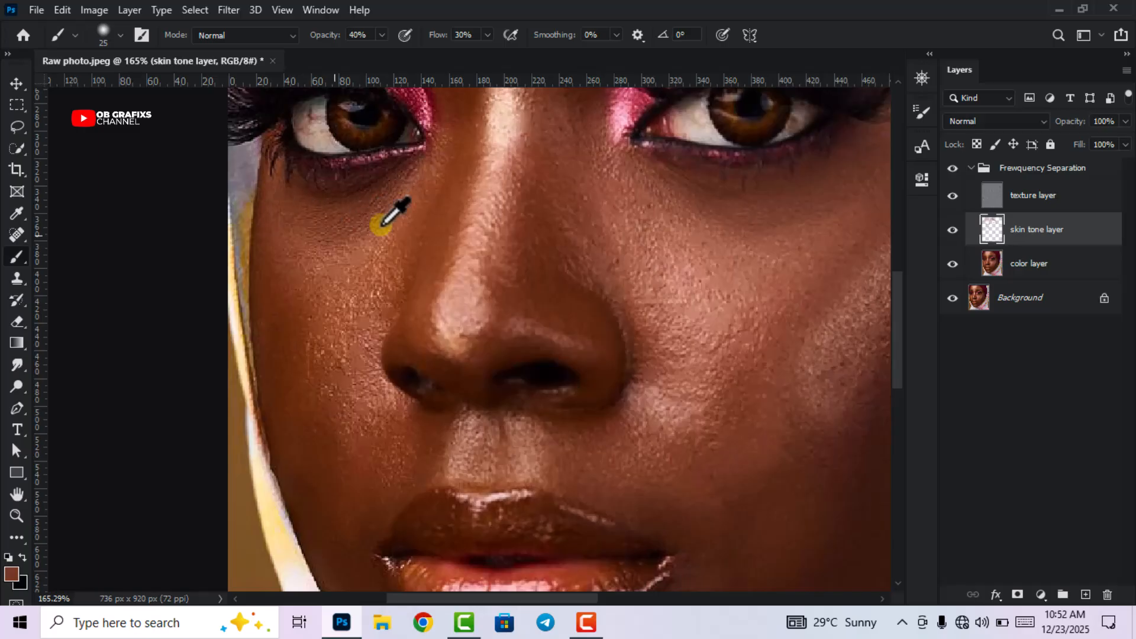
{"action": "left_click", "coordinate": [276, 335], "text": "alt"}
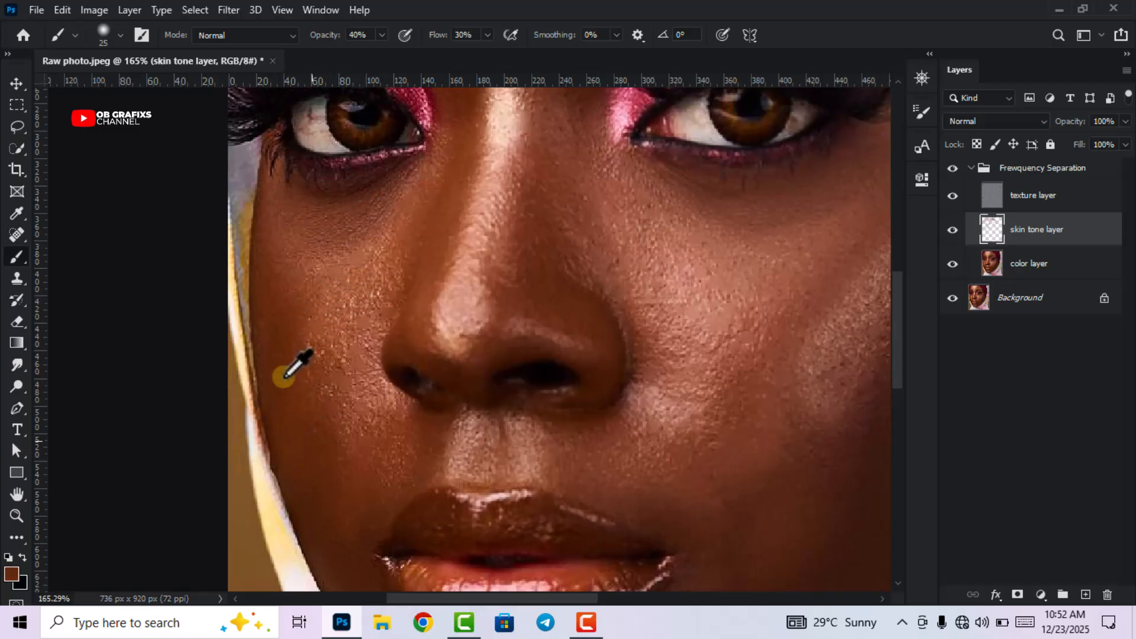
{"action": "scroll", "coordinate": [378, 477], "scroll_direction": "down", "scroll_amount": 4}
{"action": "scroll", "coordinate": [396, 432], "scroll_direction": "up", "scroll_amount": 3}
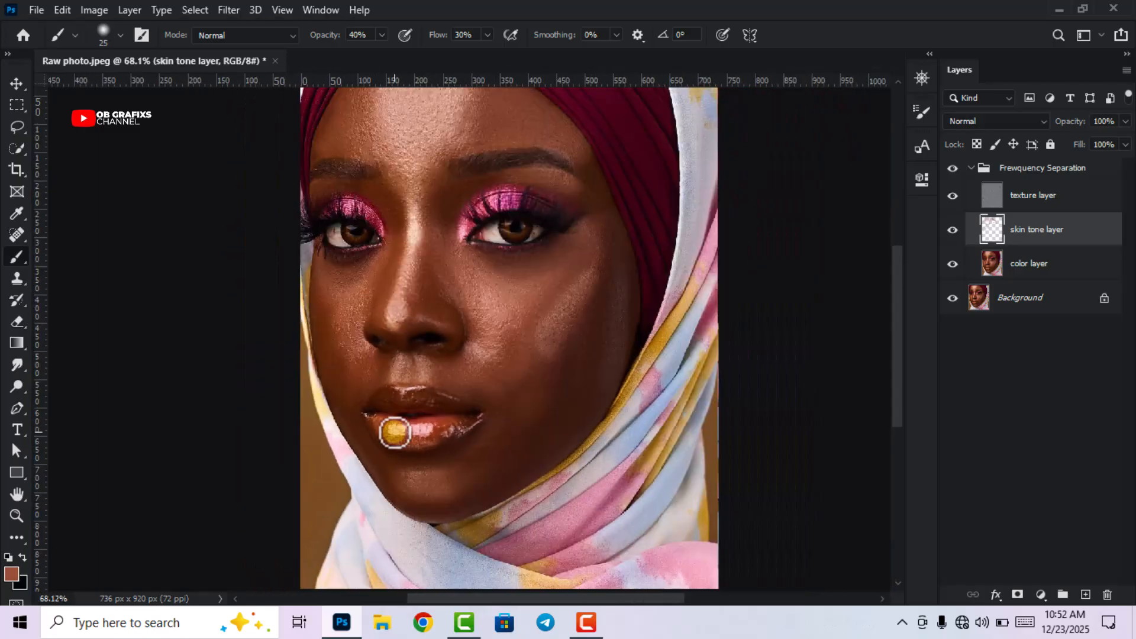
Sample the skin tone beside the nostril and paint it across the area between the nose and the upper lip
{"action": "scroll", "coordinate": [278, 370], "scroll_direction": "down", "scroll_amount": 4}
{"action": "scroll", "coordinate": [325, 385], "scroll_direction": "up", "scroll_amount": 3}
{"action": "scroll", "coordinate": [325, 385], "scroll_direction": "up", "scroll_amount": 2}
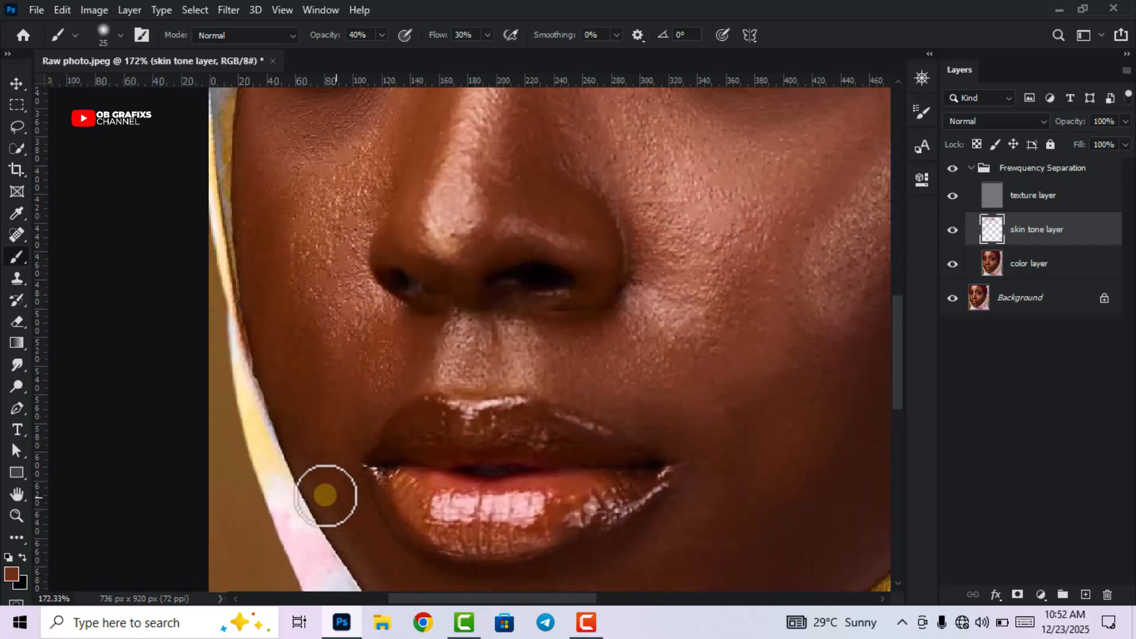
{"action": "left_click", "coordinate": [422, 330], "text": "alt"}
{"action": "mouse_move", "coordinate": [465, 334]}
{"action": "left_mouse_down"}
{"action": "mouse_move", "coordinate": [506, 327]}
{"action": "mouse_move", "coordinate": [540, 357]}
{"action": "left_mouse_up"}
{"action": "scroll", "coordinate": [647, 424], "scroll_direction": "down", "scroll_amount": 5}
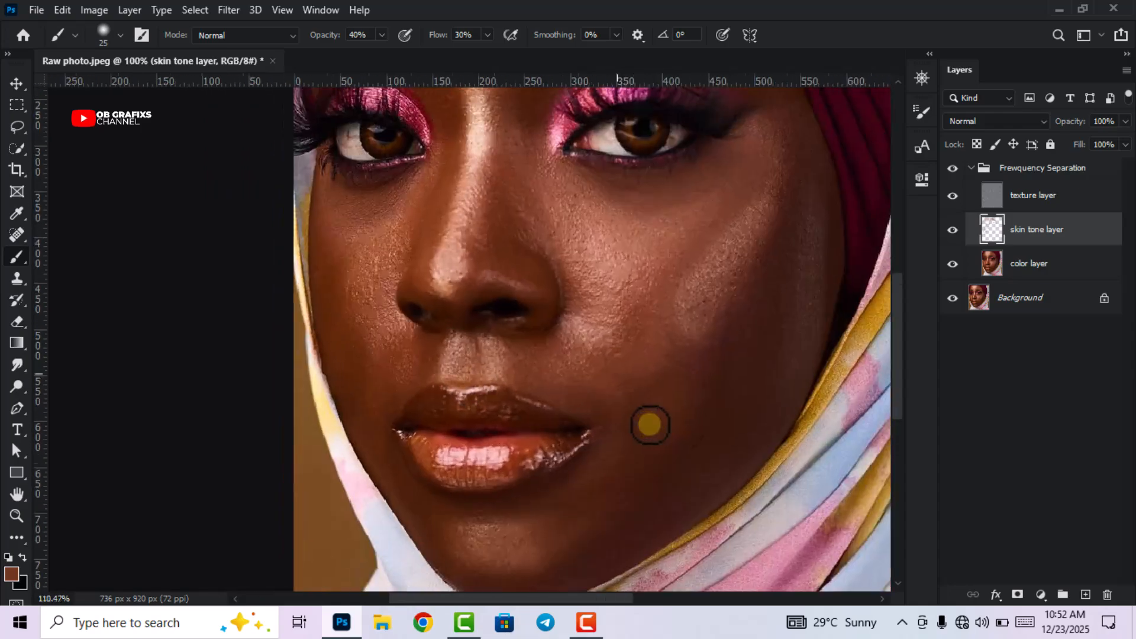
Even the right cheek down to the jaw with sampled skin tones, setting the brush to 28 px
{"action": "scroll", "coordinate": [722, 335], "scroll_direction": "up", "scroll_amount": 3}
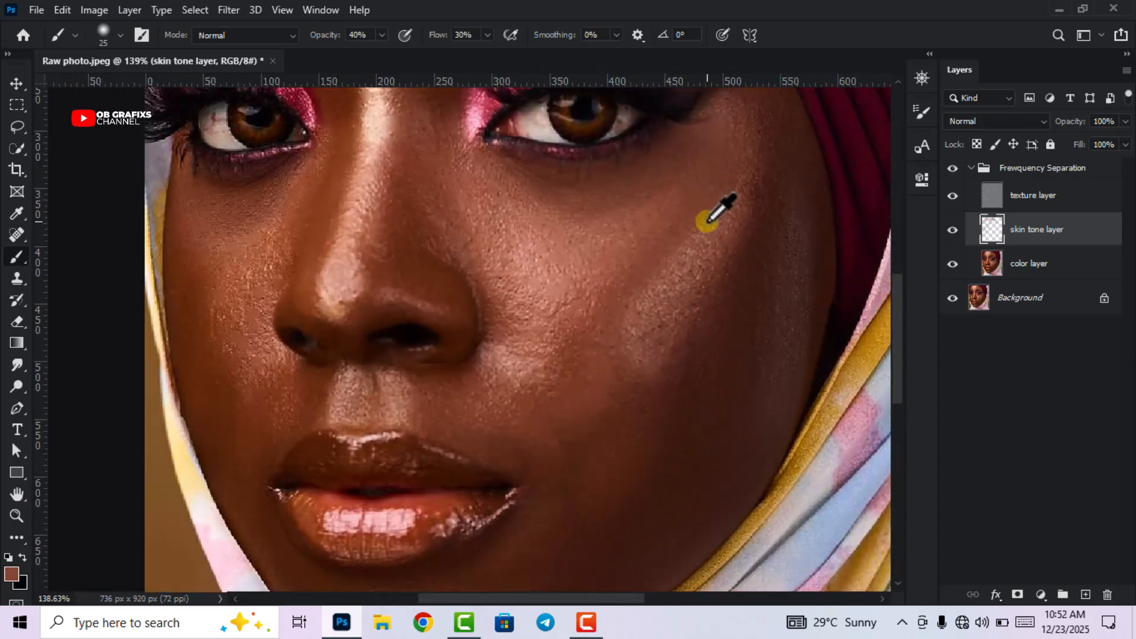
{"action": "left_click", "coordinate": [748, 289], "text": "alt"}
{"action": "right_click", "coordinate": [694, 441]}
{"action": "left_click", "coordinate": [694, 447]}
{"action": "left_click", "coordinate": [634, 435], "text": "alt"}
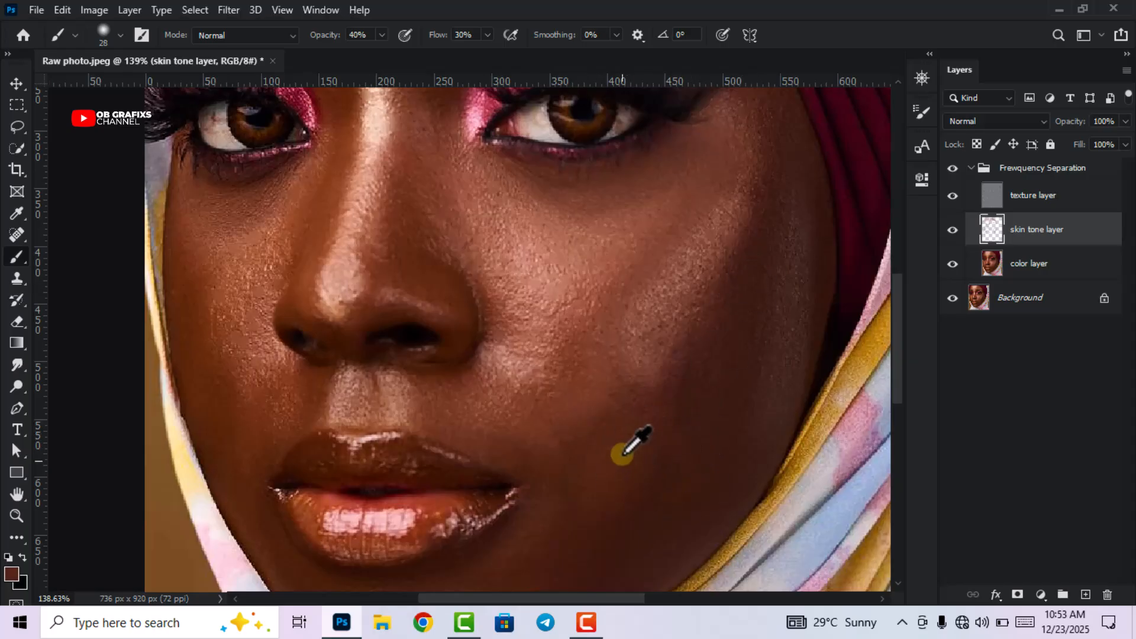
{"action": "scroll", "coordinate": [621, 468], "scroll_direction": "down", "scroll_amount": 3}
{"action": "scroll", "coordinate": [631, 490], "scroll_direction": "up", "scroll_amount": 3}
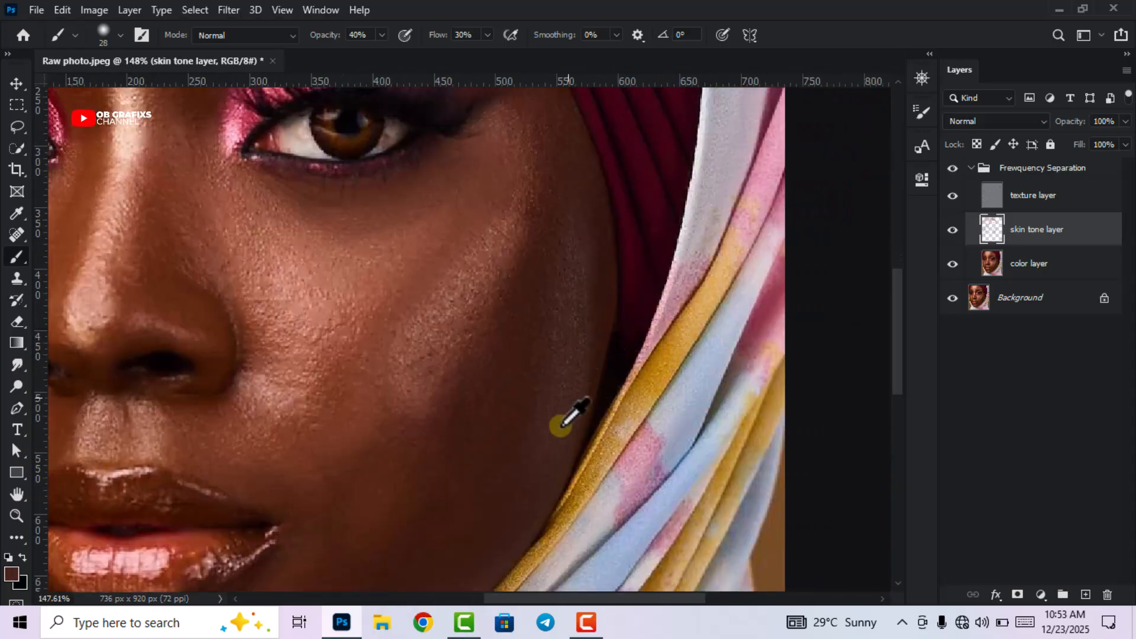
Smooth the chin's highlight and the shadows around it with skin tones sampled from the chin
{"action": "scroll", "coordinate": [503, 355], "scroll_direction": "down", "scroll_amount": 3}
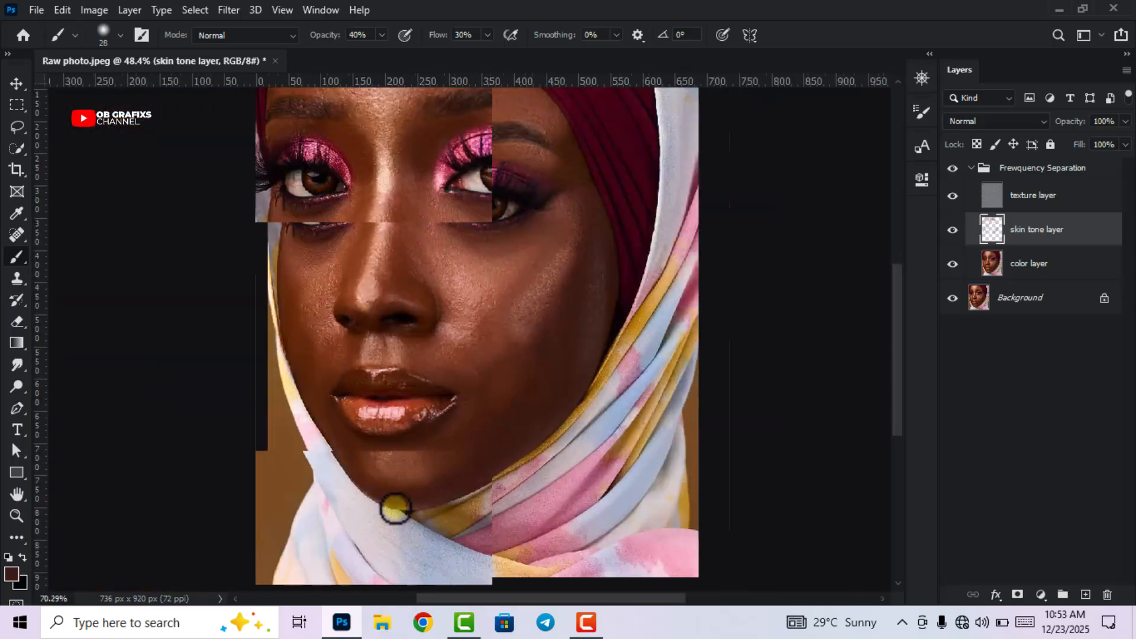
{"action": "scroll", "coordinate": [393, 505], "scroll_direction": "up", "scroll_amount": 4}
{"action": "left_click", "coordinate": [402, 377], "text": "alt"}
{"action": "mouse_move", "coordinate": [405, 378]}
{"action": "left_mouse_down"}
{"action": "mouse_move", "coordinate": [424, 388]}
{"action": "mouse_move", "coordinate": [373, 398]}
{"action": "mouse_move", "coordinate": [395, 377]}
{"action": "left_mouse_up"}
{"action": "left_click", "coordinate": [507, 421], "text": "alt"}
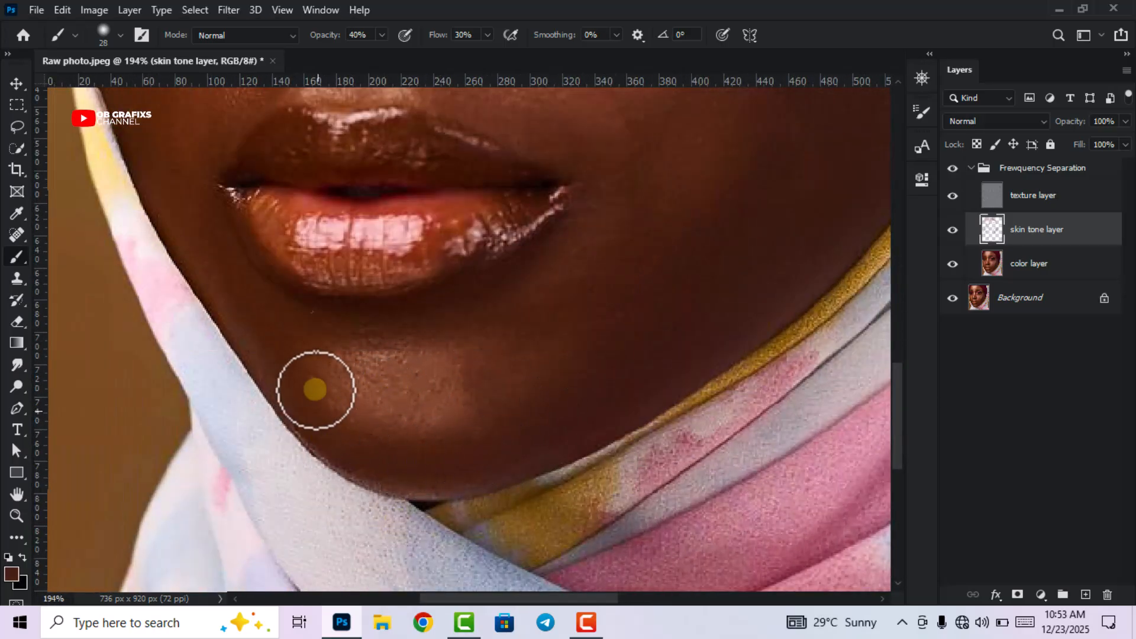
{"action": "scroll", "coordinate": [467, 432], "scroll_direction": "down", "scroll_amount": 4}
{"action": "scroll", "coordinate": [484, 450], "scroll_direction": "up", "scroll_amount": 4}
{"action": "left_click", "coordinate": [436, 397], "text": "alt"}
{"action": "scroll", "coordinate": [439, 378], "scroll_direction": "up", "scroll_amount": 1}
{"action": "scroll", "coordinate": [333, 428], "scroll_direction": "down", "scroll_amount": 4}
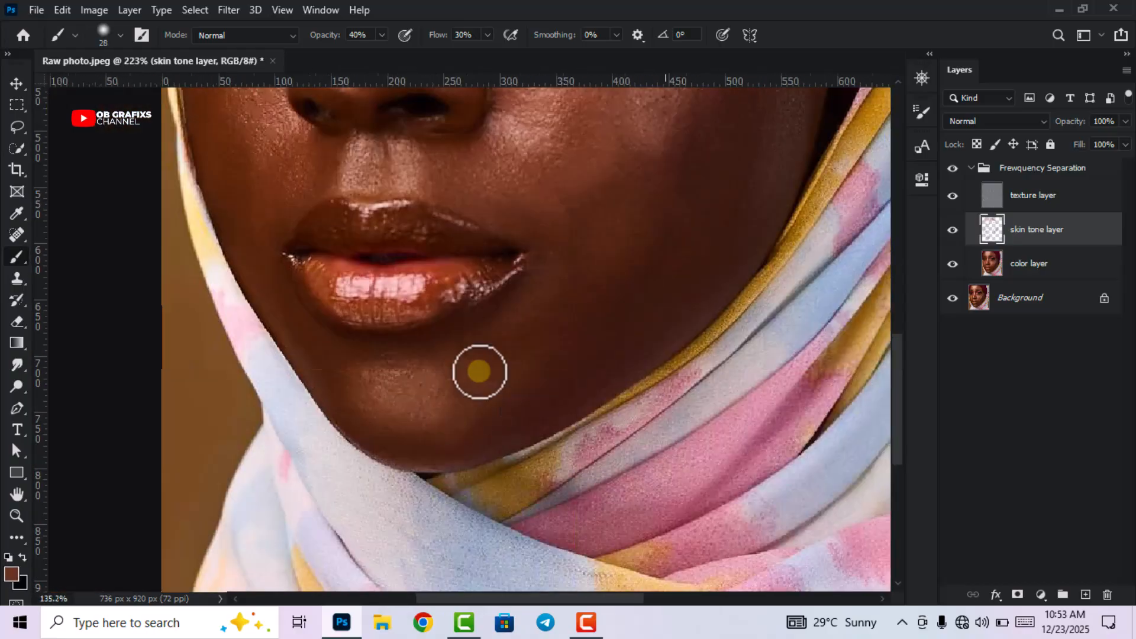
Set the brush to 10 px and paint sampled lip tones over the uneven shine near the lower lip's right corner
{"action": "scroll", "coordinate": [550, 299], "scroll_direction": "up", "scroll_amount": 5}
{"action": "right_click", "coordinate": [558, 291]}
{"action": "type", "text": "10"}
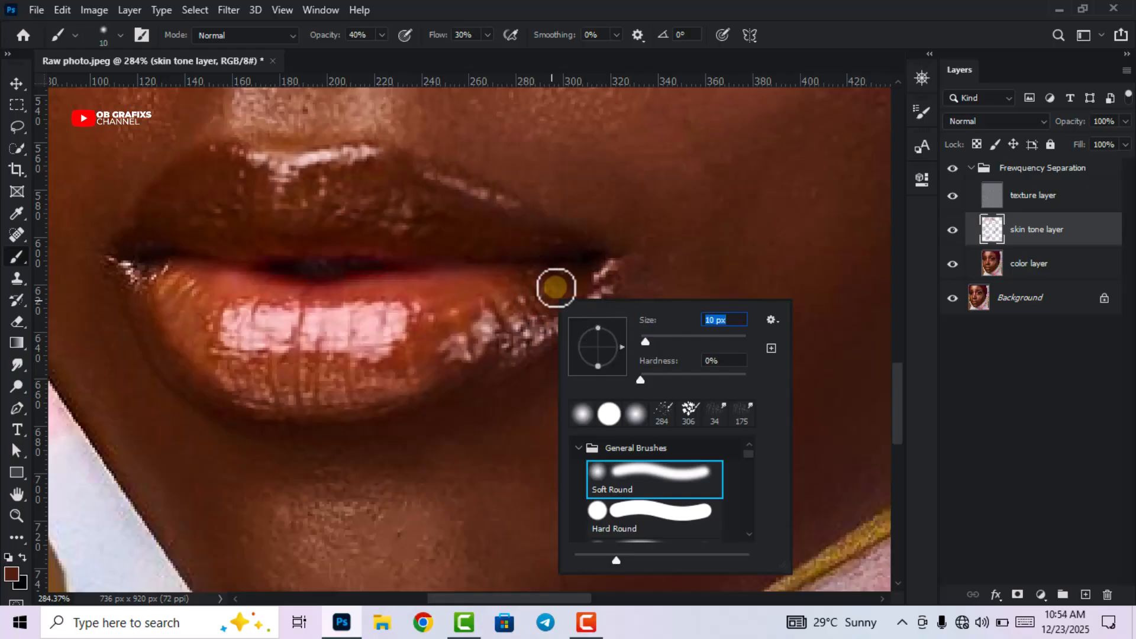
{"action": "key", "text": "Return"}
{"action": "scroll", "coordinate": [550, 298], "scroll_direction": "up", "scroll_amount": 1}
{"action": "left_click", "coordinate": [418, 323], "text": "alt"}
{"action": "mouse_move", "coordinate": [392, 341]}
{"action": "left_mouse_down"}
{"action": "mouse_move", "coordinate": [459, 303]}
{"action": "mouse_move", "coordinate": [406, 306]}
{"action": "mouse_move", "coordinate": [416, 405]}
{"action": "left_mouse_up"}
{"action": "left_click", "coordinate": [433, 402], "text": "alt"}
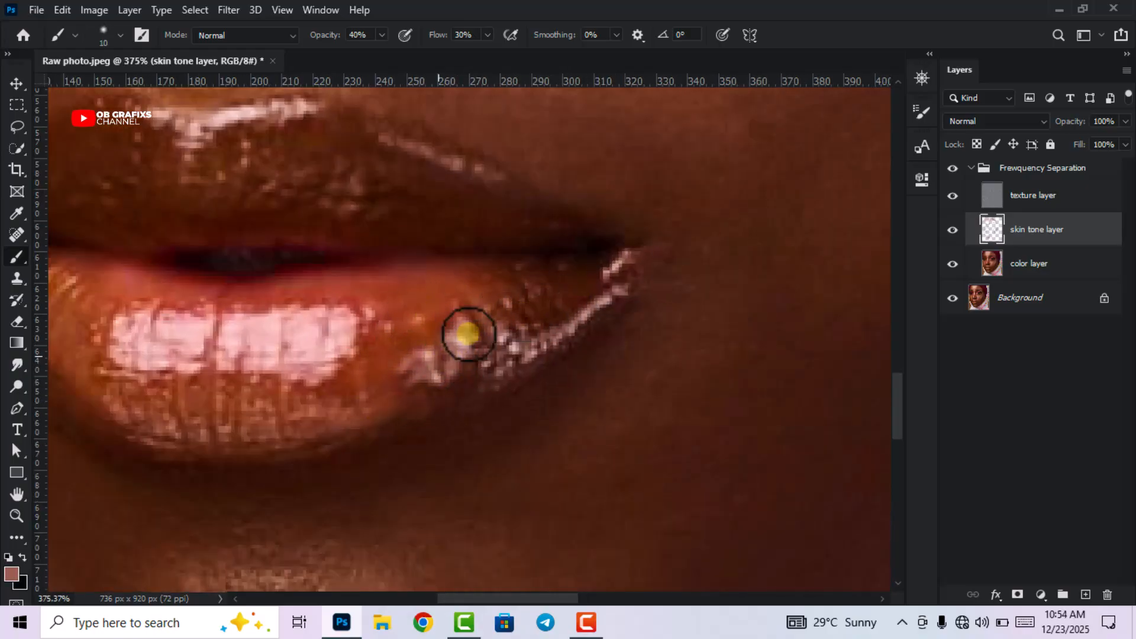
{"action": "scroll", "coordinate": [577, 317], "scroll_direction": "up", "scroll_amount": 1}
{"action": "scroll", "coordinate": [580, 415], "scroll_direction": "down", "scroll_amount": 2}
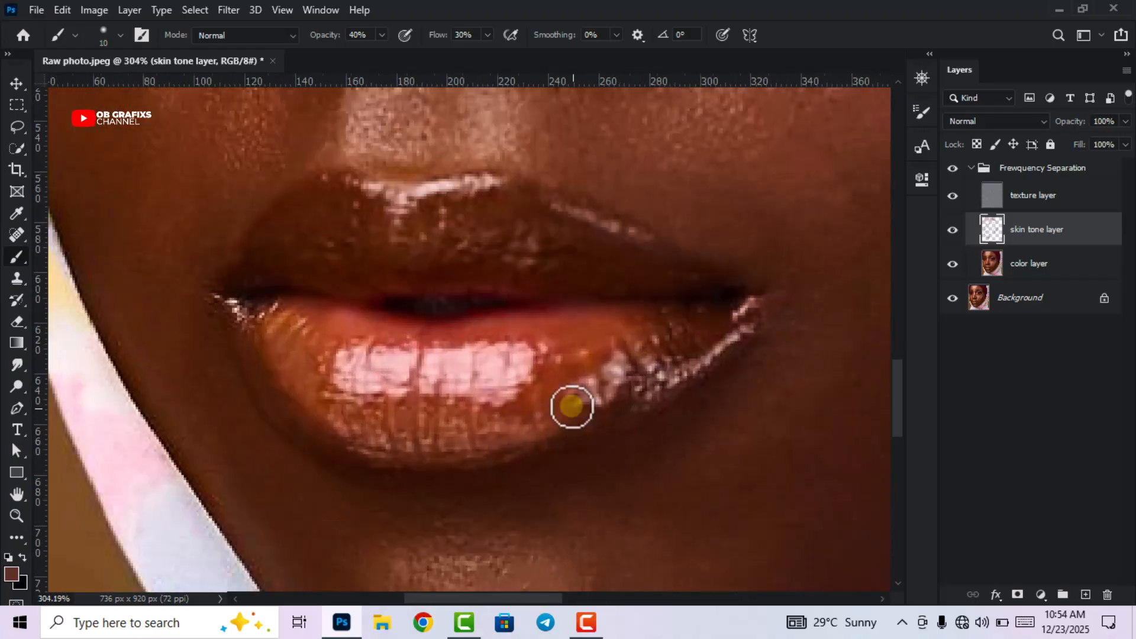
Even the middle and left part of the lower lip around the glossy highlight with sampled lip tones
{"action": "scroll", "coordinate": [581, 416], "scroll_direction": "up", "scroll_amount": 1}
{"action": "left_click", "coordinate": [496, 360], "text": "alt"}
{"action": "mouse_move", "coordinate": [368, 384]}
{"action": "left_mouse_down"}
{"action": "mouse_move", "coordinate": [340, 363]}
{"action": "mouse_move", "coordinate": [365, 367]}
{"action": "left_mouse_up"}
{"action": "left_click", "coordinate": [541, 345], "text": "alt"}
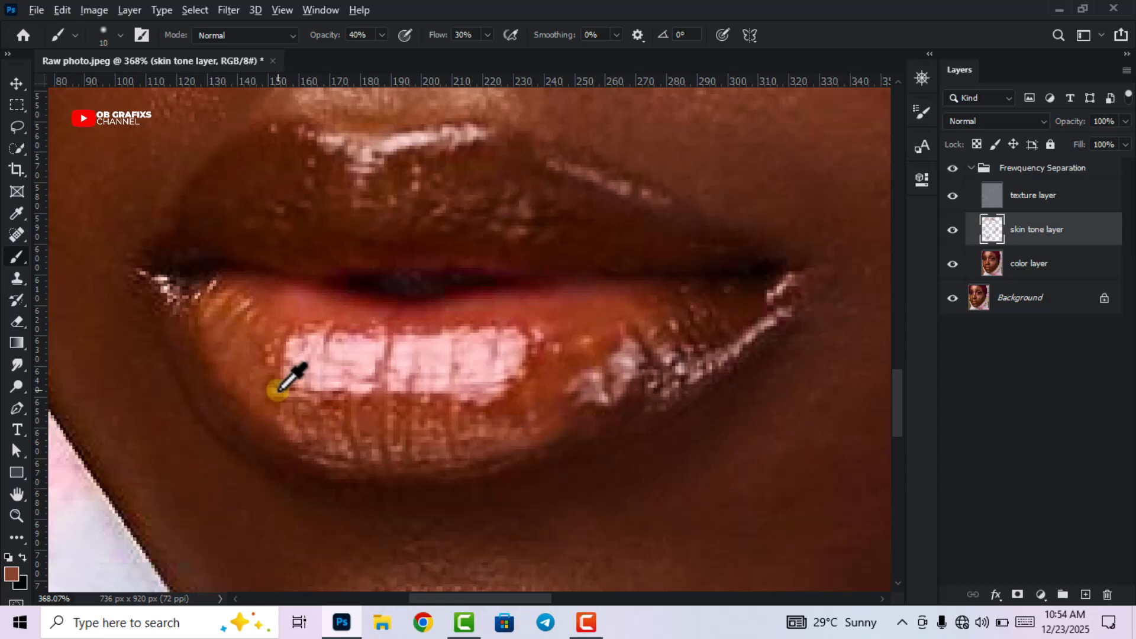
{"action": "left_click", "coordinate": [328, 299], "text": "alt"}
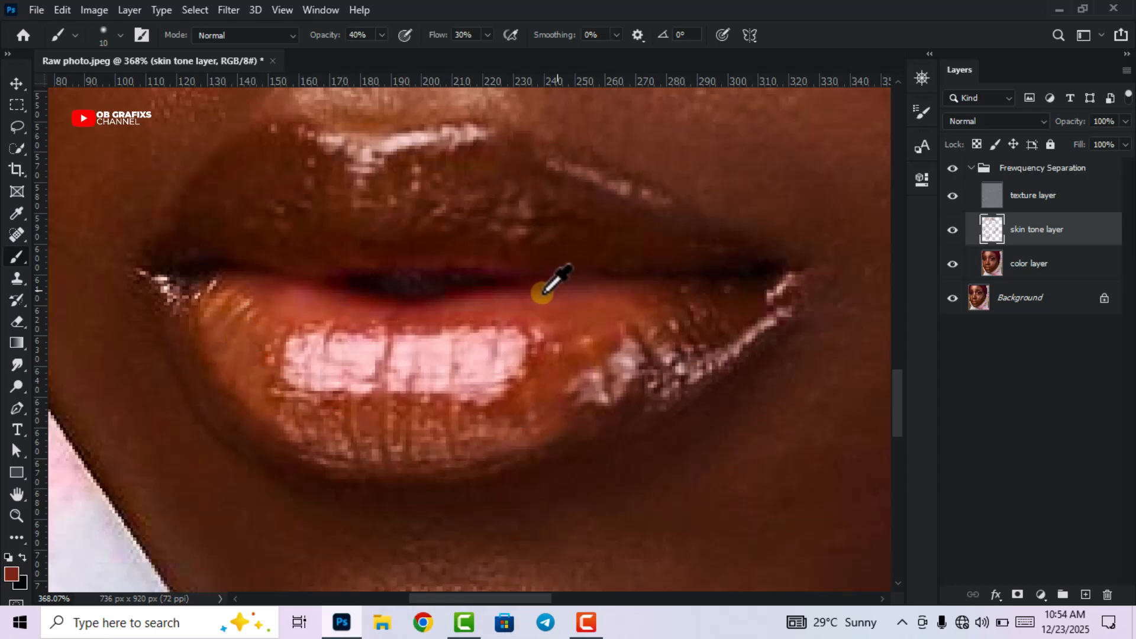
Smooth the upper lip with tones sampled from it, enlarging the brush to 15 px
{"action": "scroll", "coordinate": [221, 168], "scroll_direction": "up", "scroll_amount": 1}
{"action": "left_click", "coordinate": [243, 175], "text": "alt"}
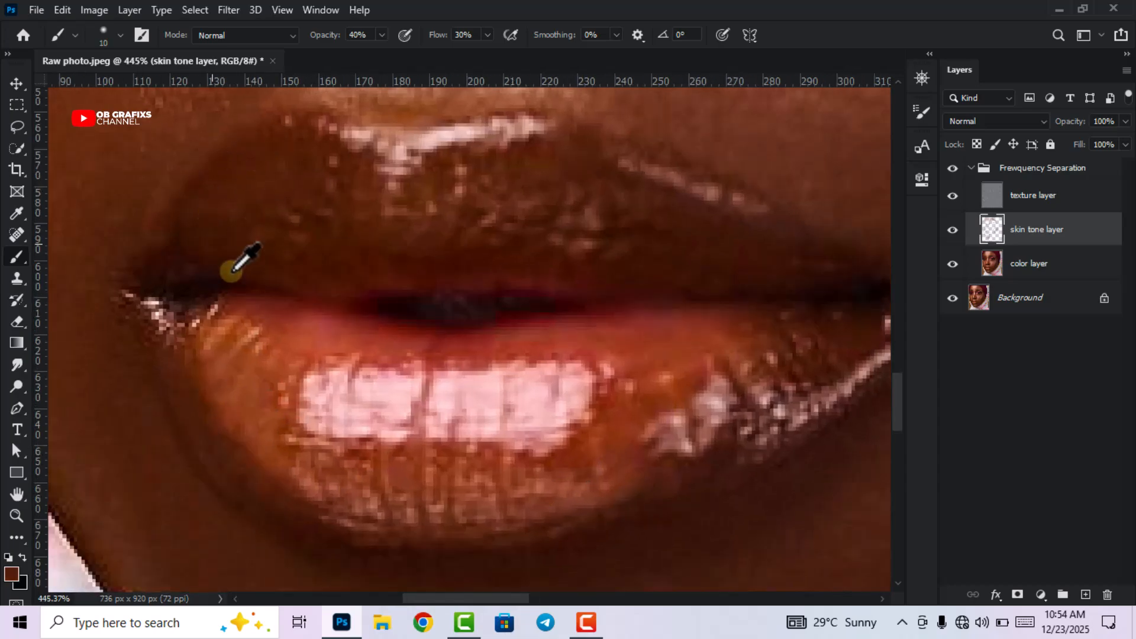
{"action": "key", "text": "bracketright"}
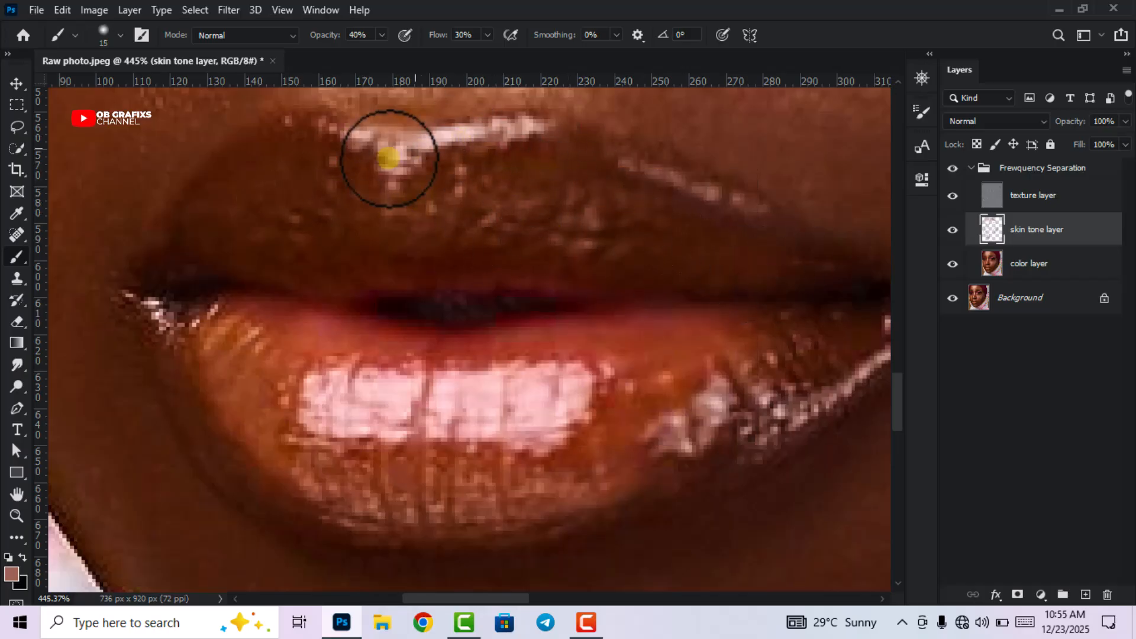
Blend the pink eyeshadow on the left eyelid with colors sampled from the eyeshadow
{"action": "scroll", "coordinate": [406, 300], "scroll_direction": "down", "scroll_amount": 5}
{"action": "scroll", "coordinate": [247, 256], "scroll_direction": "up", "scroll_amount": 2}
{"action": "scroll", "coordinate": [248, 256], "scroll_direction": "up", "scroll_amount": 5}
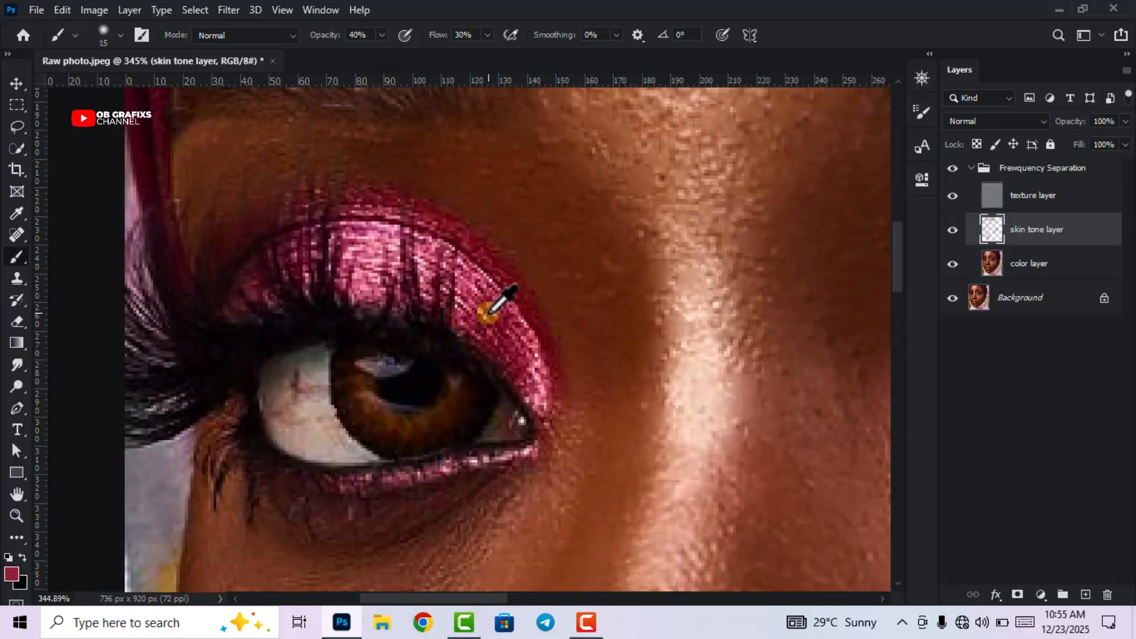
{"action": "left_click", "coordinate": [451, 273], "text": "alt"}
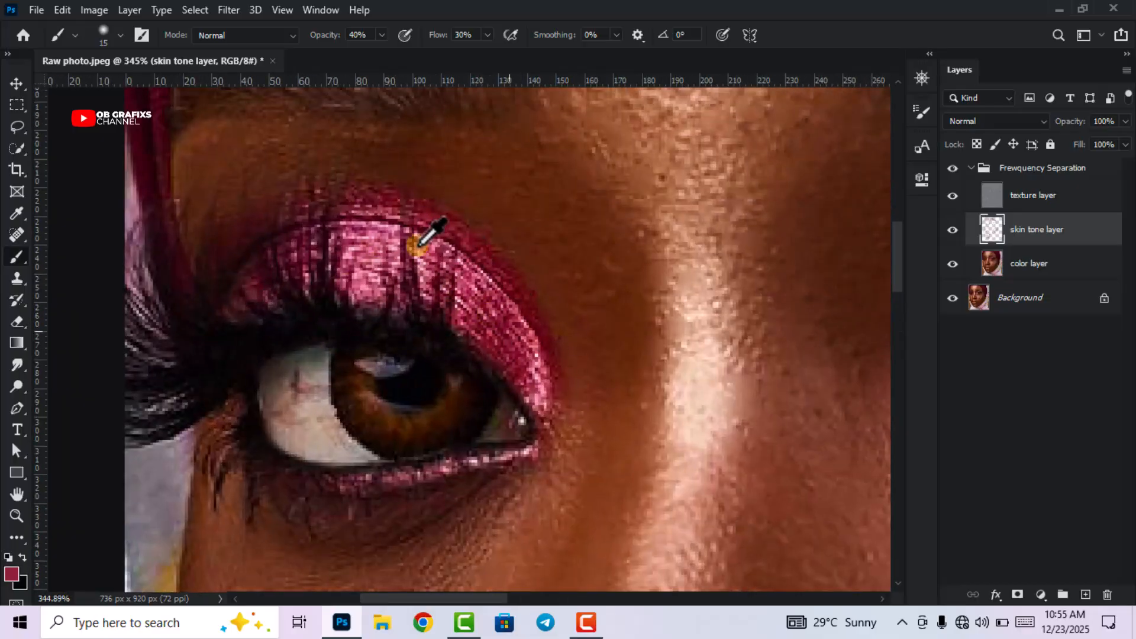
{"action": "left_click", "coordinate": [308, 261], "text": "alt"}
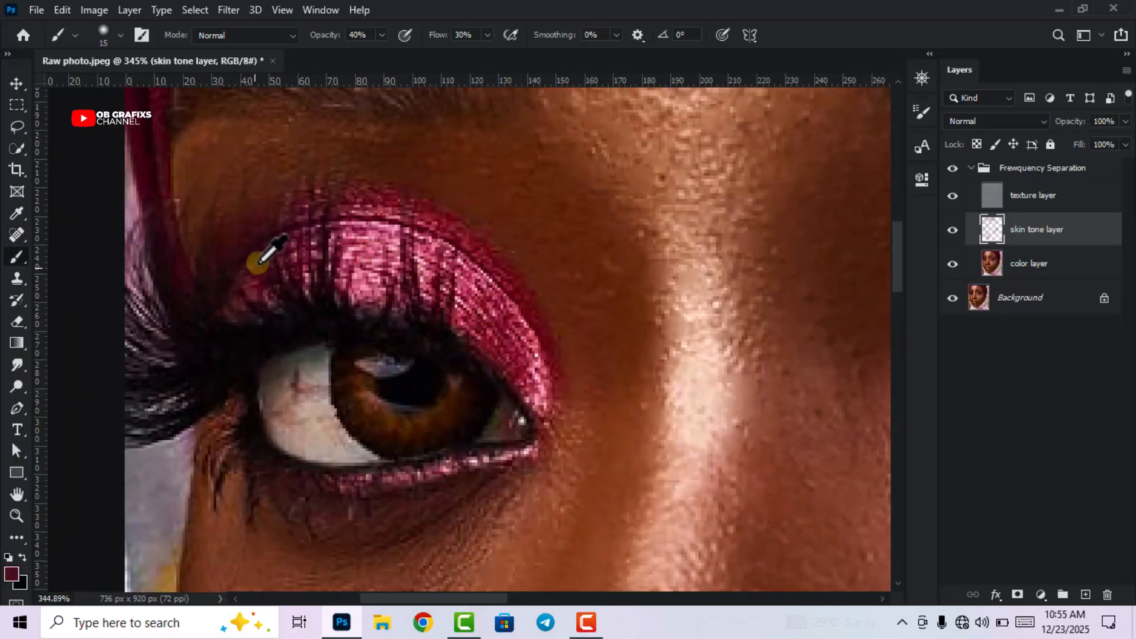
Blend the pink and purple eyeshadow on the right eyelid with colors sampled along the lid
{"action": "scroll", "coordinate": [414, 278], "scroll_direction": "down", "scroll_amount": 5}
{"action": "scroll", "coordinate": [613, 286], "scroll_direction": "up", "scroll_amount": 4}
{"action": "left_click", "coordinate": [331, 390], "text": "alt"}
{"action": "left_click_drag", "start_coordinate": [333, 388], "coordinate": [563, 172], "text": "alt"}
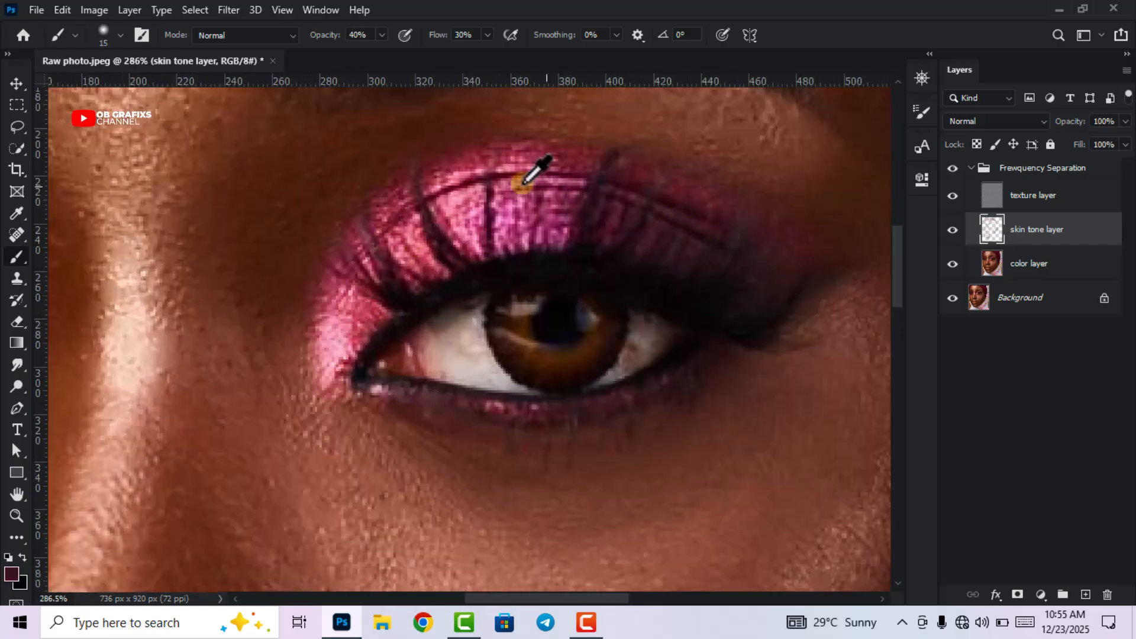
Compare the face before and after retouching by toggling the visibility of the frequency separation group
{"action": "scroll", "coordinate": [586, 340], "scroll_direction": "down", "scroll_amount": 8}
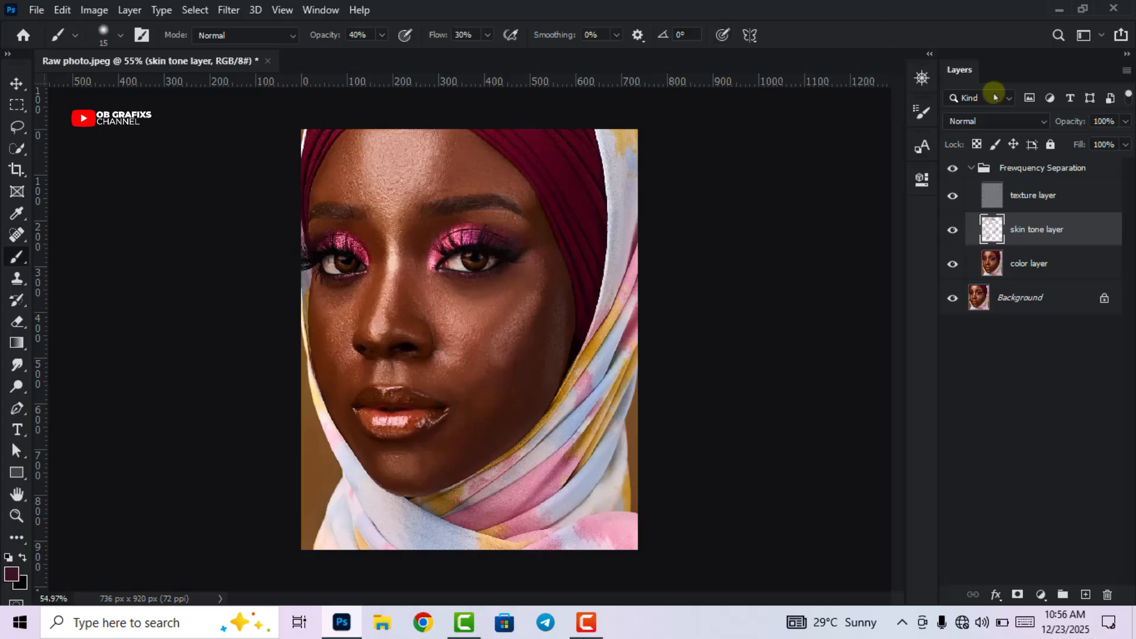
{"action": "left_click", "coordinate": [953, 169]}
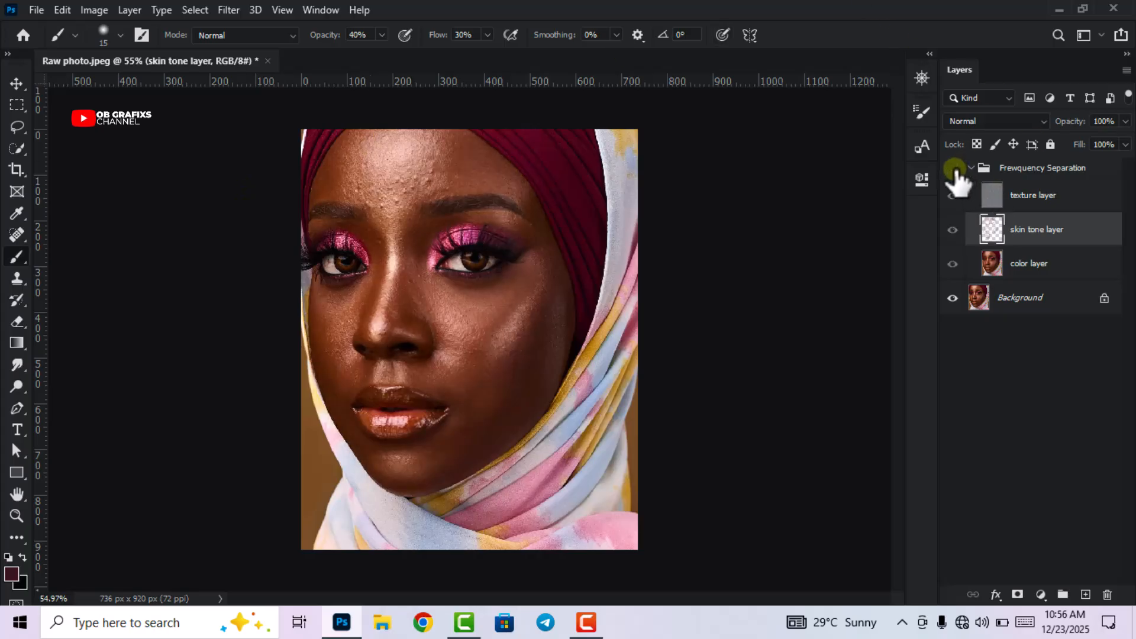
{"action": "scroll", "coordinate": [375, 94], "scroll_direction": "up", "scroll_amount": 4}
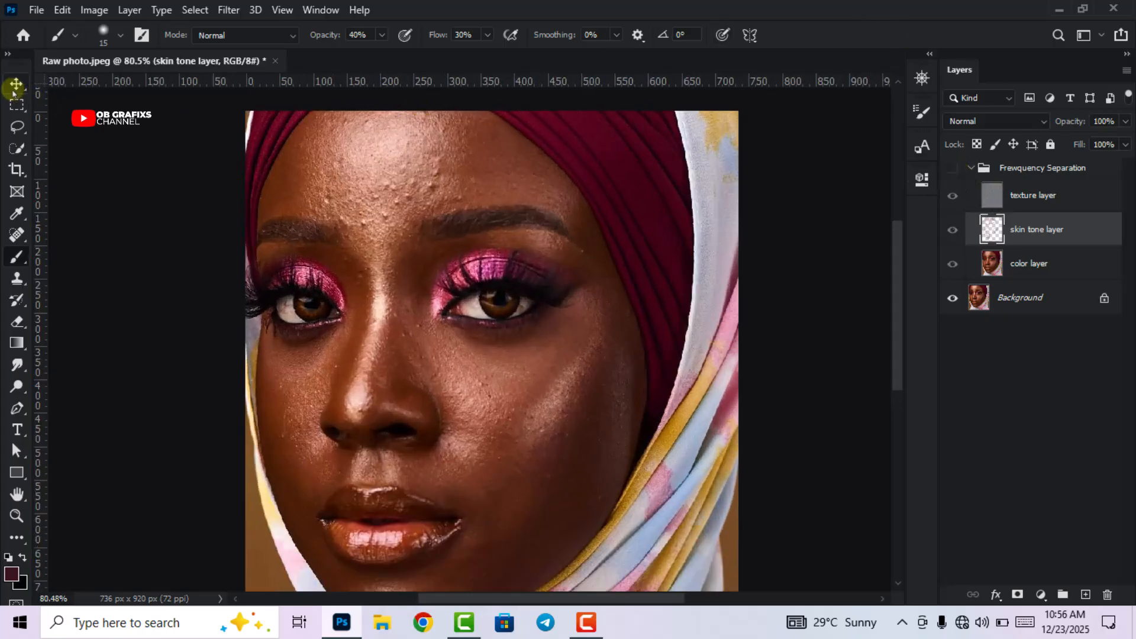
{"action": "left_click", "coordinate": [16, 85]}
{"action": "scroll", "coordinate": [406, 111], "scroll_direction": "up", "scroll_amount": 1}
{"action": "left_click", "coordinate": [893, 184]}
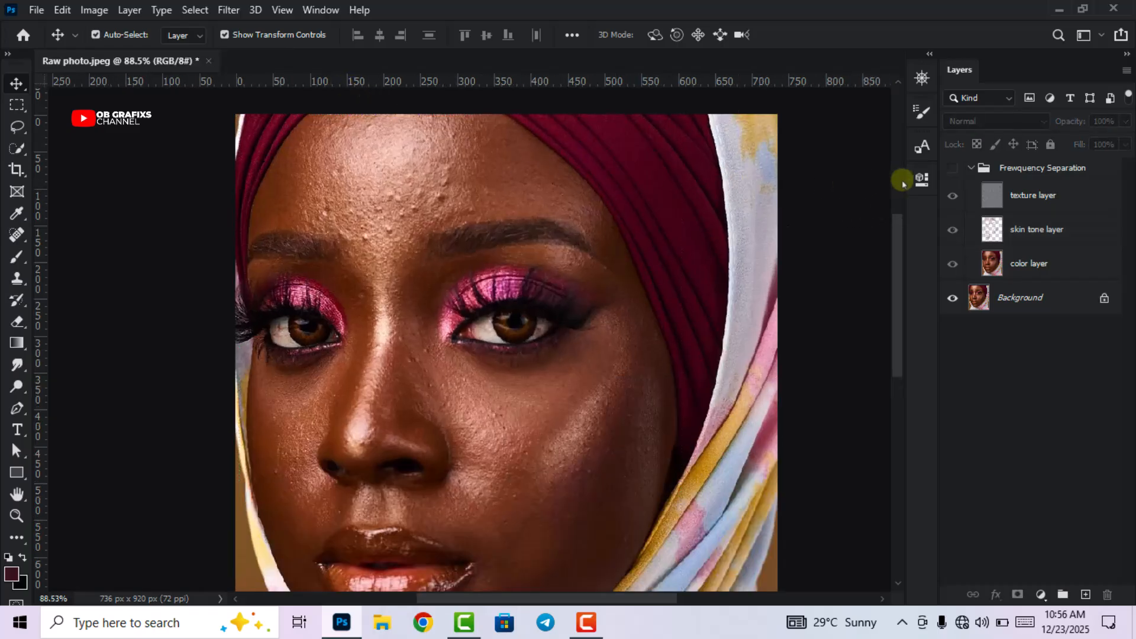
{"action": "left_click", "coordinate": [953, 169]}
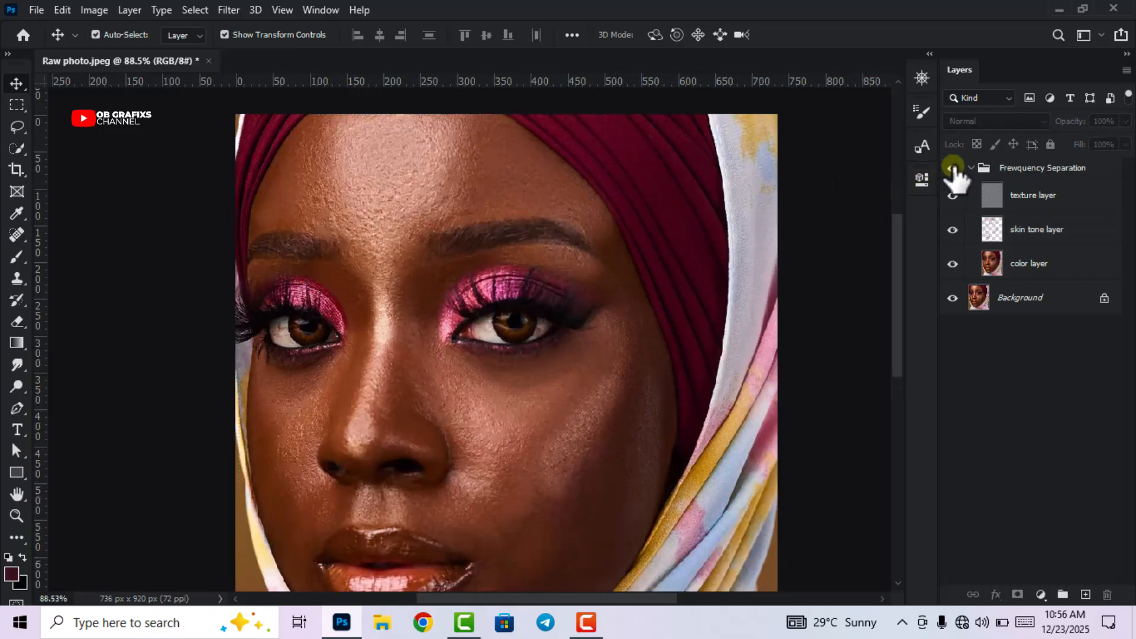
{"action": "left_click", "coordinate": [953, 168]}
{"action": "left_click", "coordinate": [952, 168]}
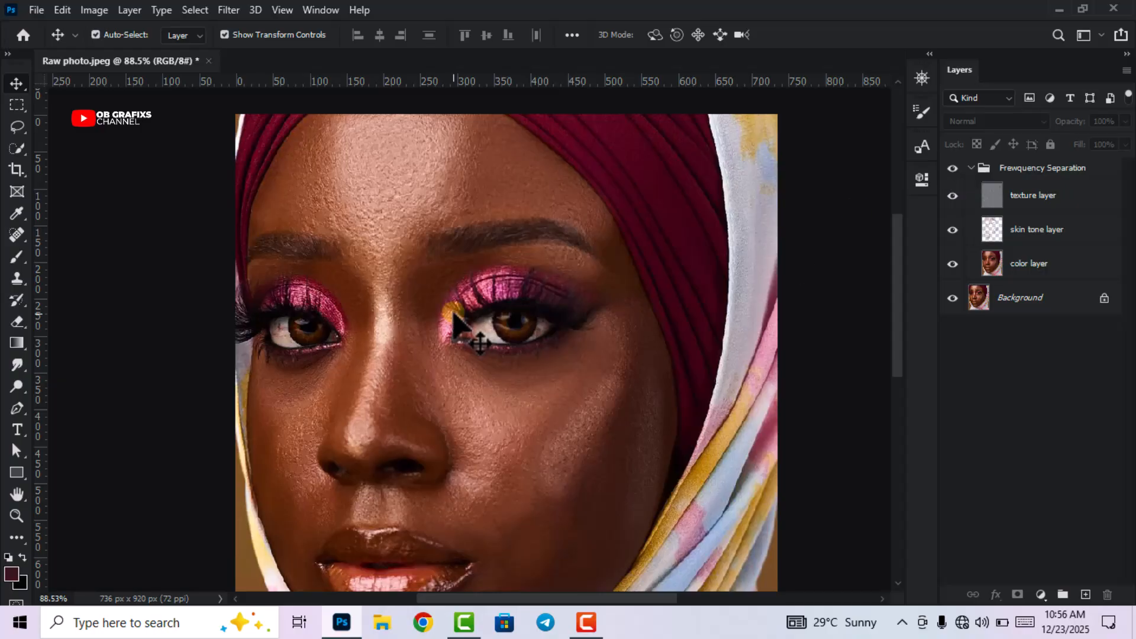
{"action": "scroll", "coordinate": [455, 322], "scroll_direction": "down", "scroll_amount": 3}
{"action": "scroll", "coordinate": [432, 203], "scroll_direction": "up", "scroll_amount": 2}
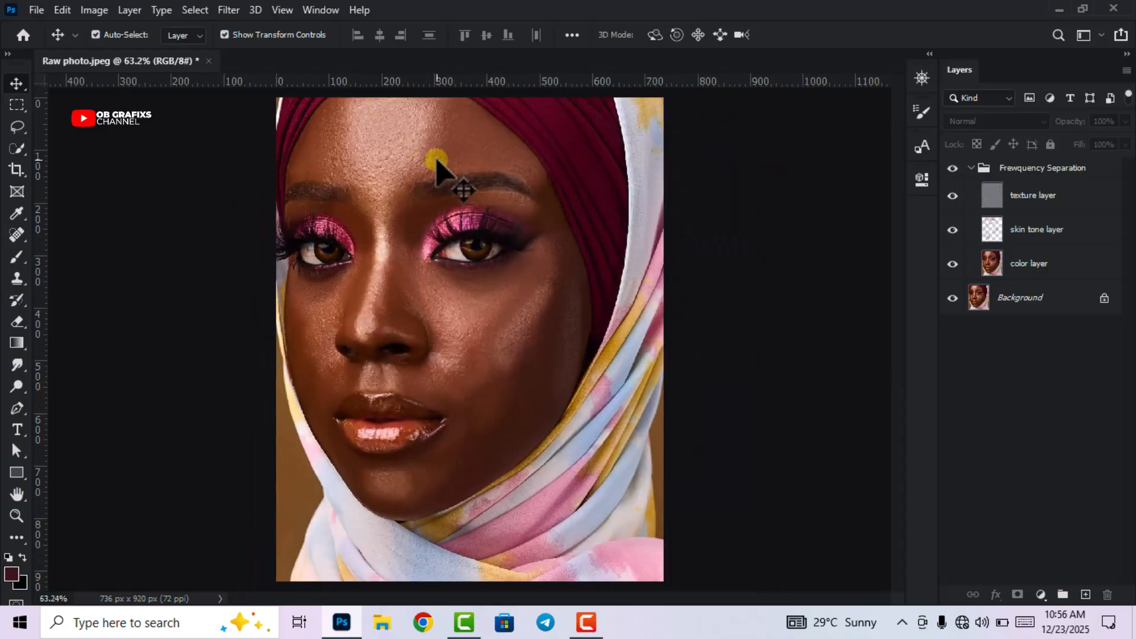
{"action": "scroll", "coordinate": [491, 261], "scroll_direction": "up", "scroll_amount": 1}
{"action": "scroll", "coordinate": [484, 268], "scroll_direction": "down", "scroll_amount": 2}
Collapse the frequency separation group and duplicate it
{"action": "left_click", "coordinate": [970, 168]}
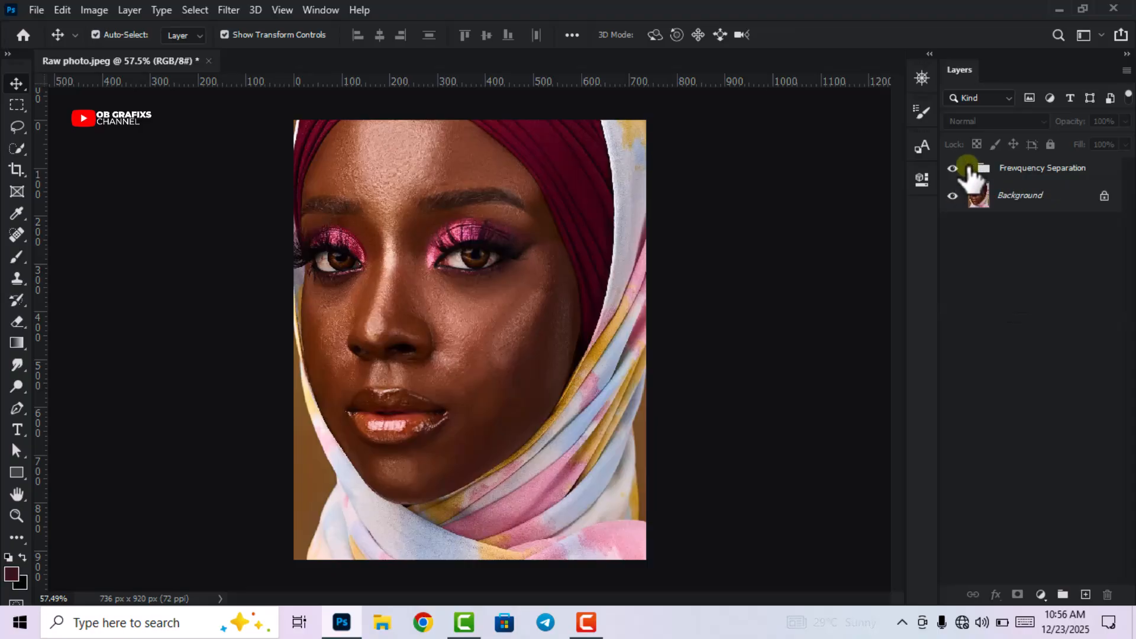
{"action": "left_click", "coordinate": [1027, 168]}
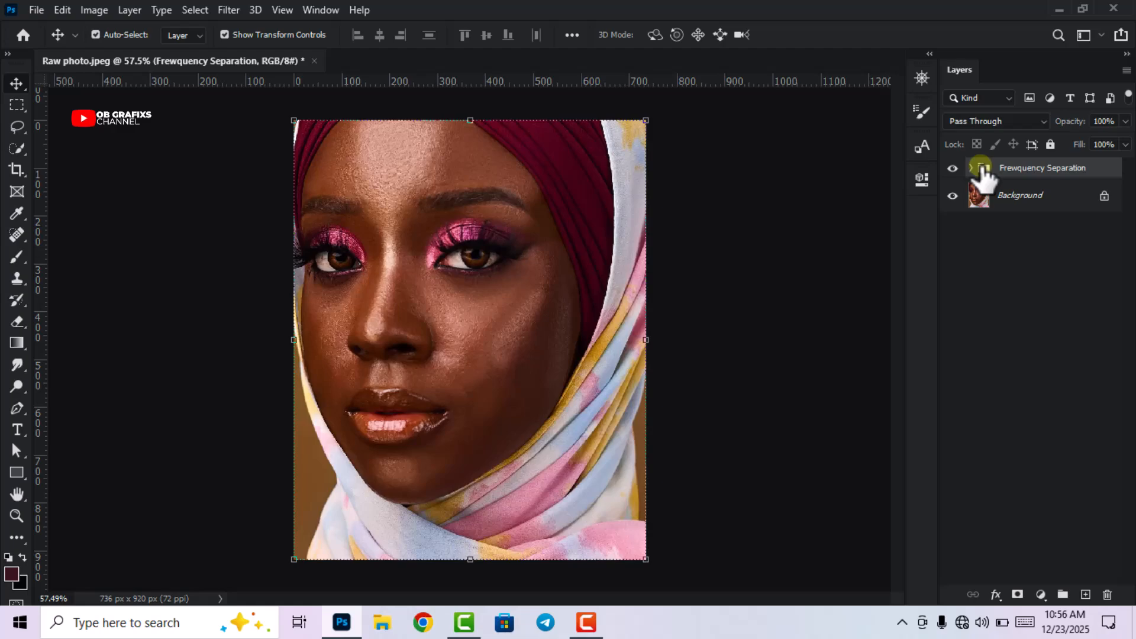
{"action": "key", "text": "ctrl"}
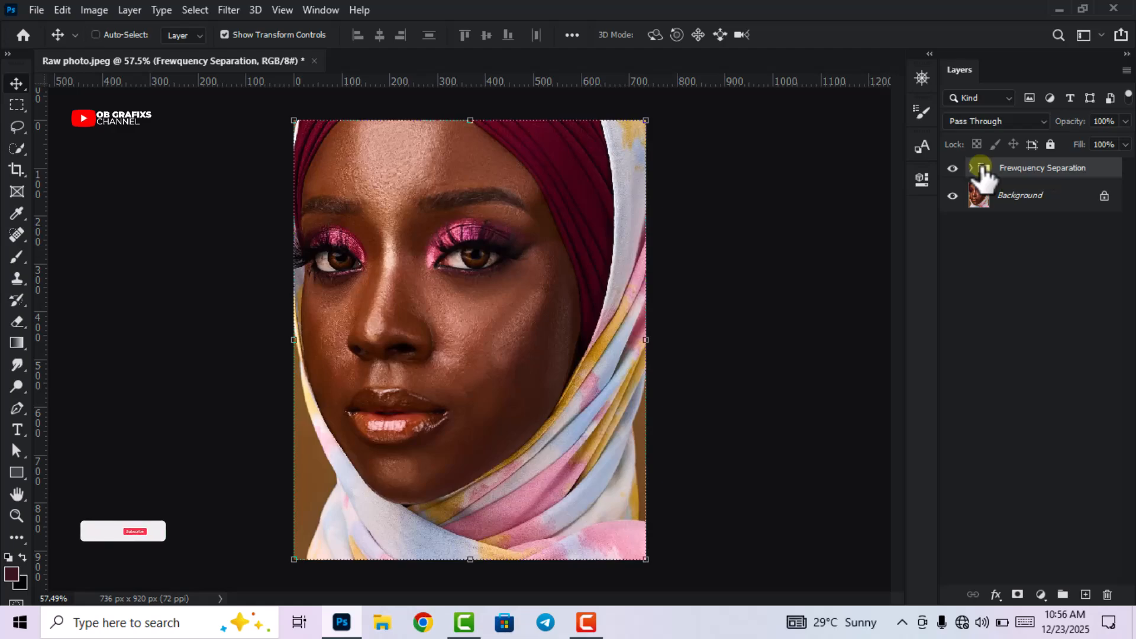
{"action": "key", "text": "ctrl+j"}
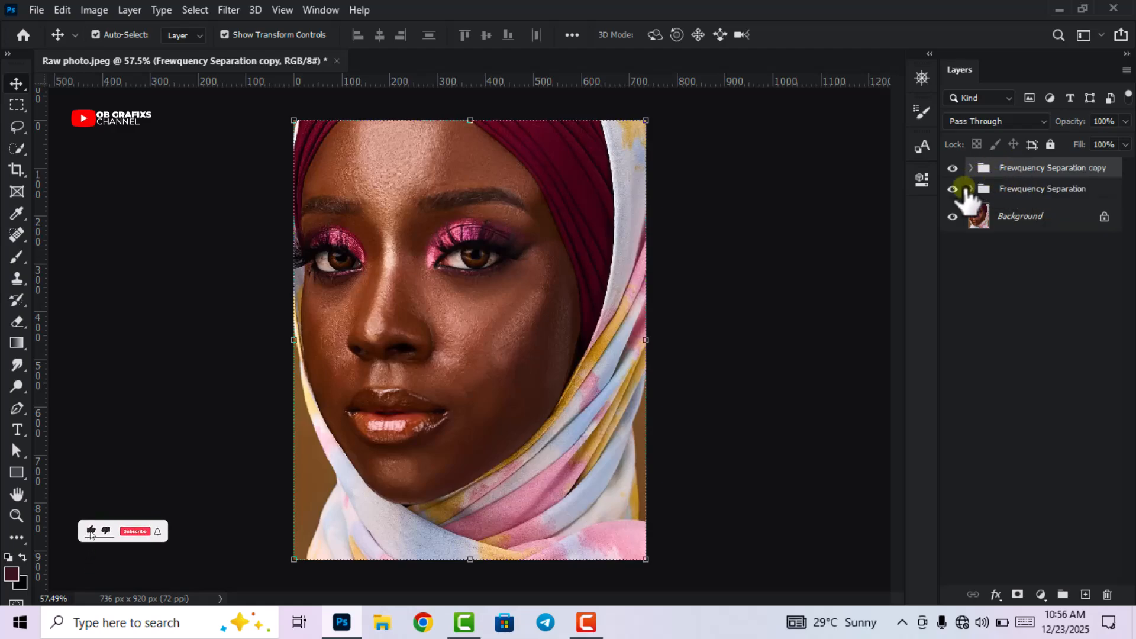
Hide the original frequency separation group and convert its copy to a smart object
{"action": "left_click", "coordinate": [953, 189]}
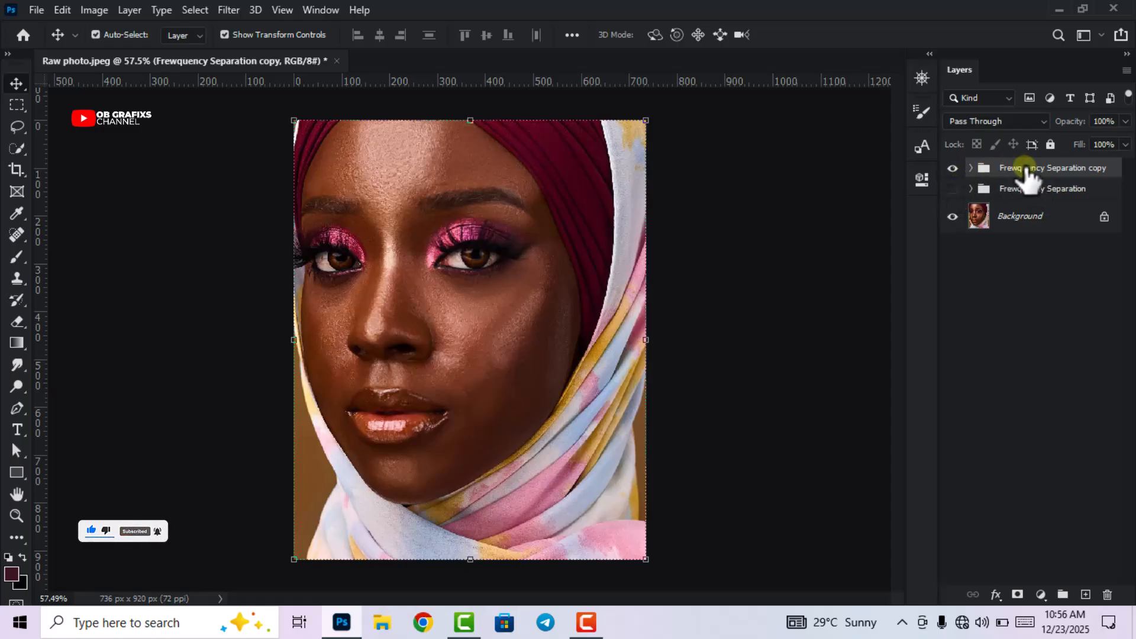
{"action": "right_click", "coordinate": [1025, 168]}
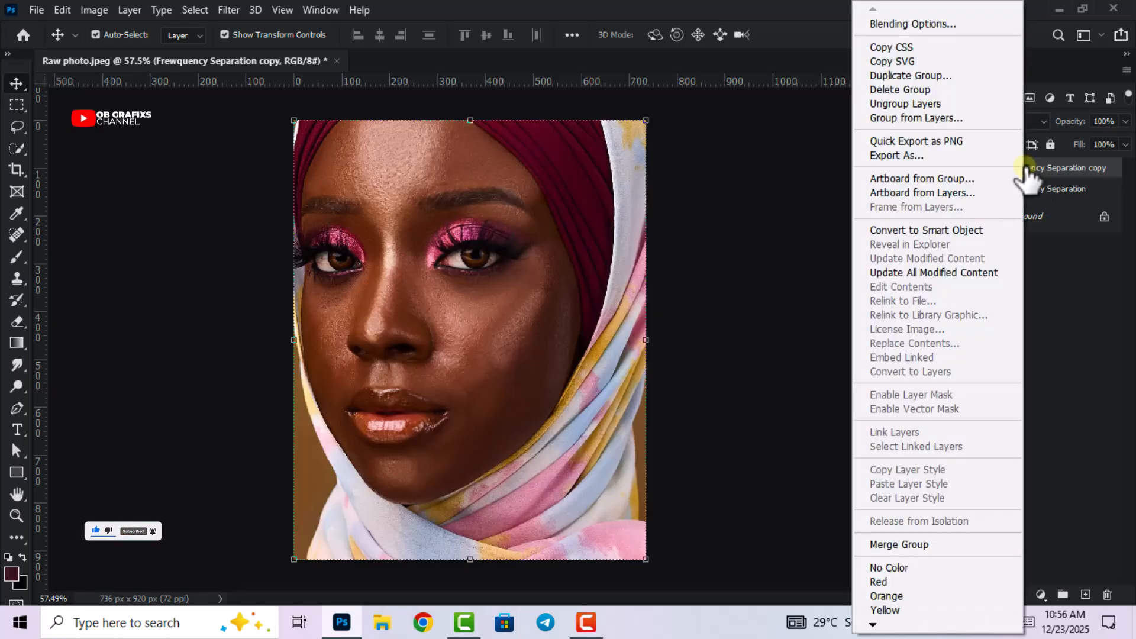
{"action": "left_click", "coordinate": [957, 231]}
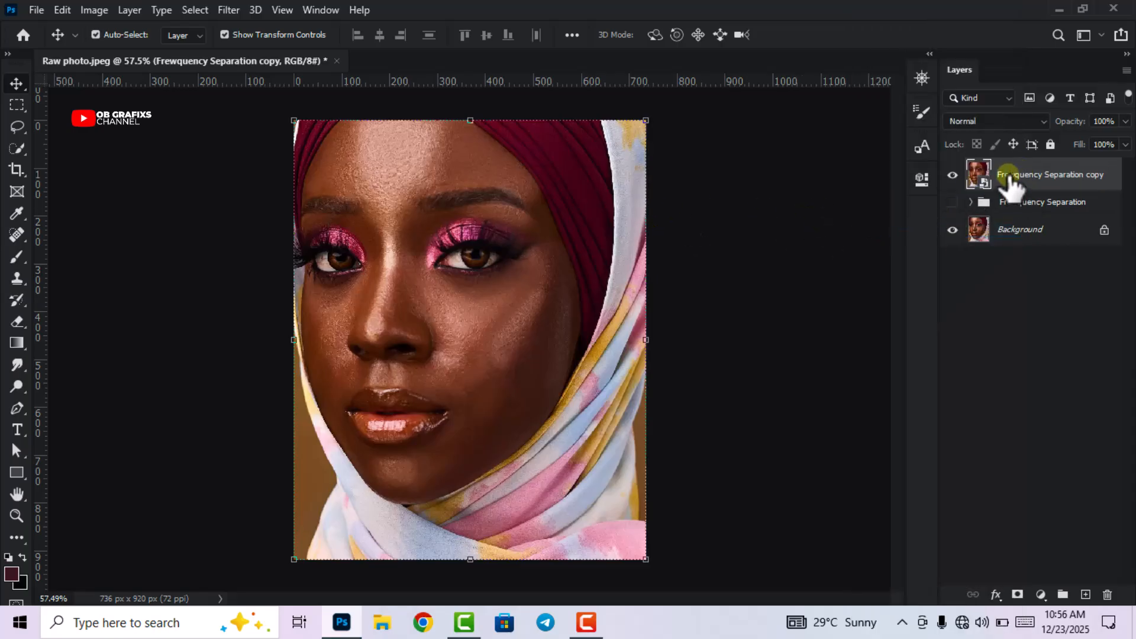
Open the Camera Raw Filter on the smart object and show the Before/After Left/Right view
{"action": "left_click", "coordinate": [229, 10]}
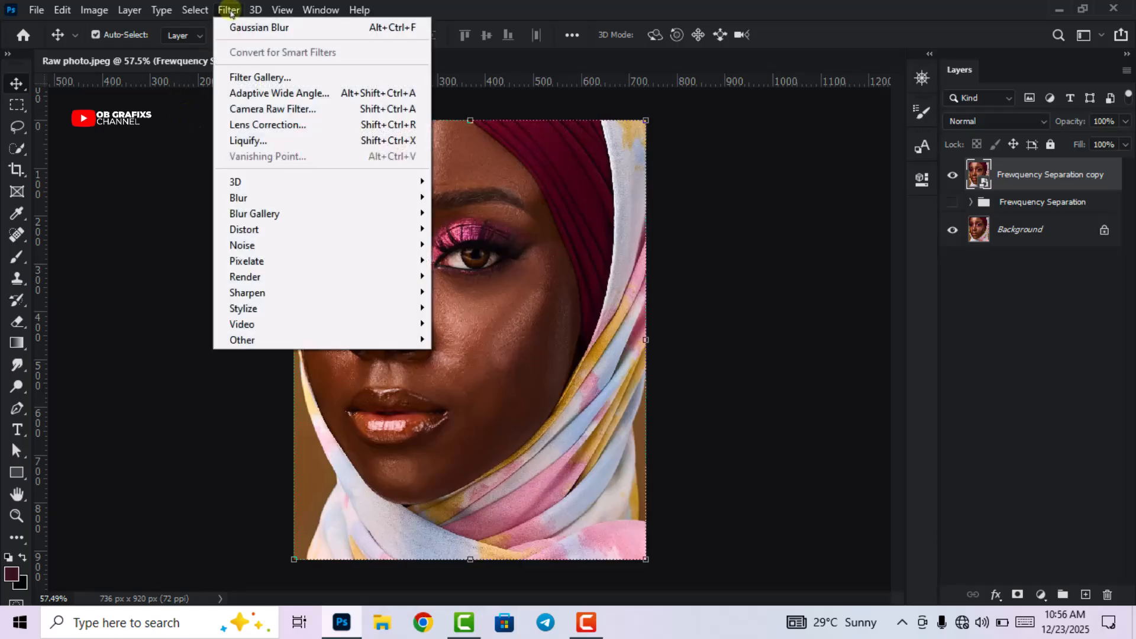
{"action": "left_click", "coordinate": [255, 110]}
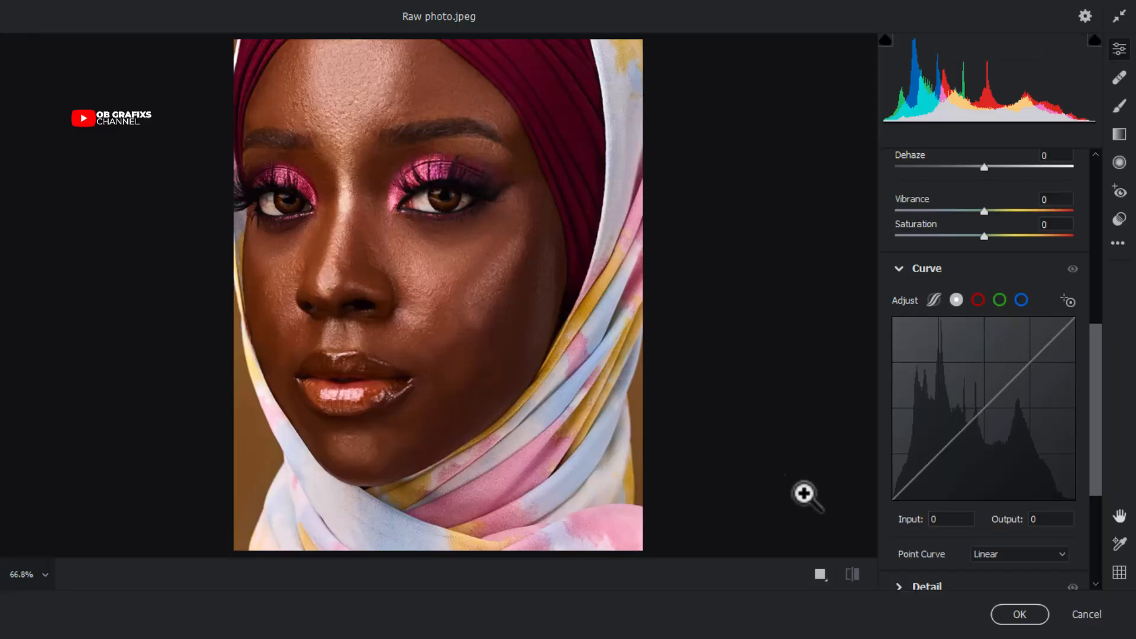
{"action": "left_click", "coordinate": [819, 574]}
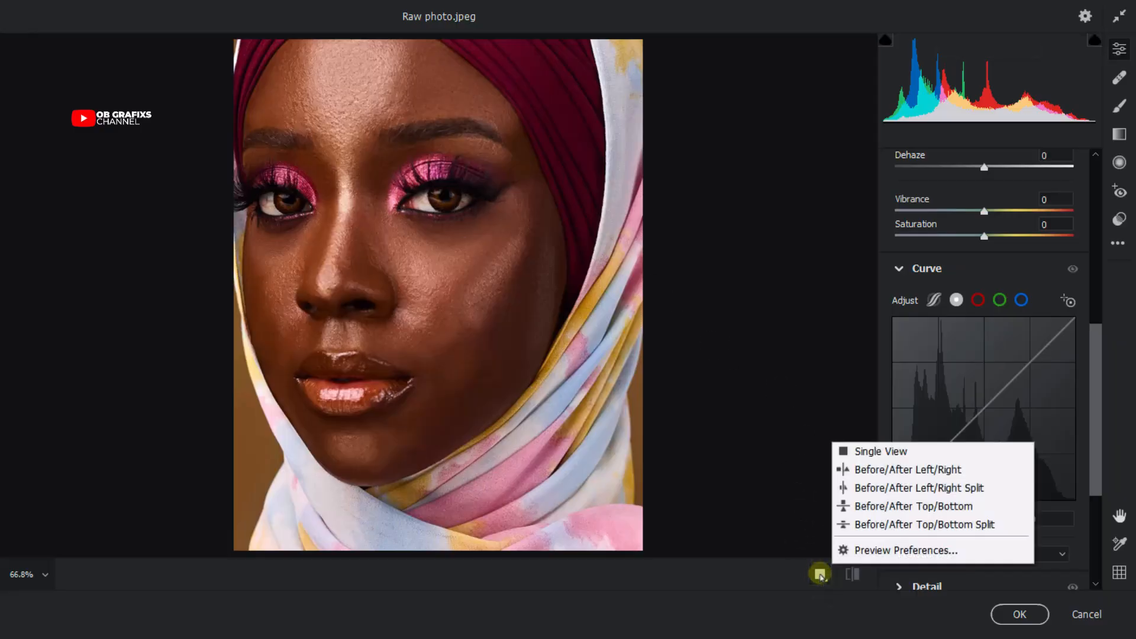
{"action": "left_click", "coordinate": [864, 470]}
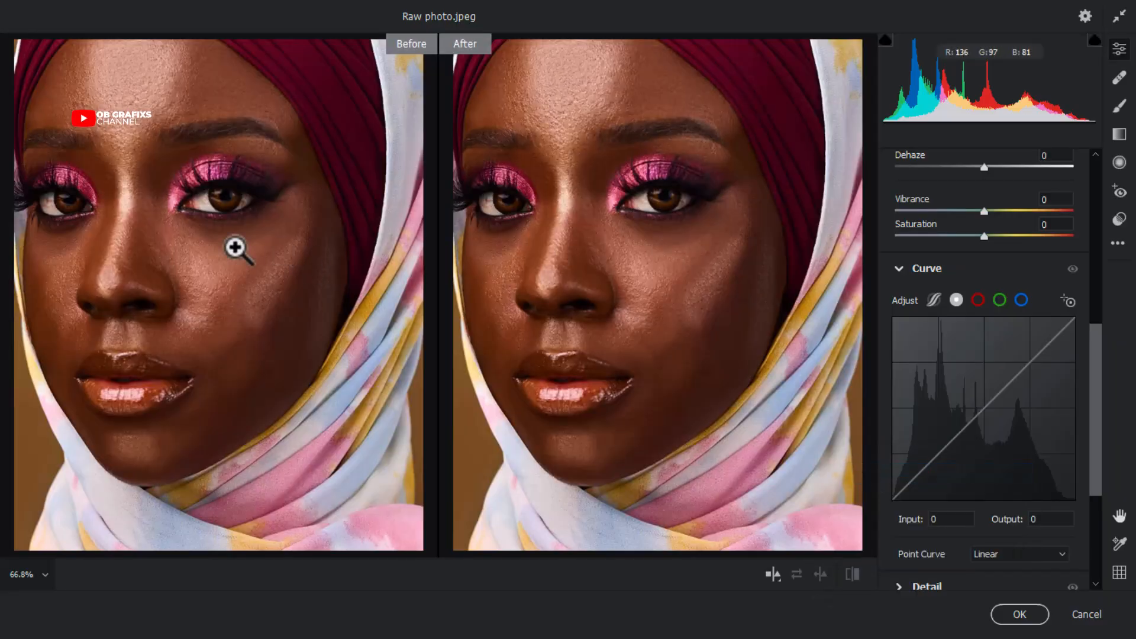
Soften the skin by setting Texture to -60 and Clarity to -12
{"action": "scroll", "coordinate": [941, 296], "scroll_direction": "up", "scroll_amount": 2}
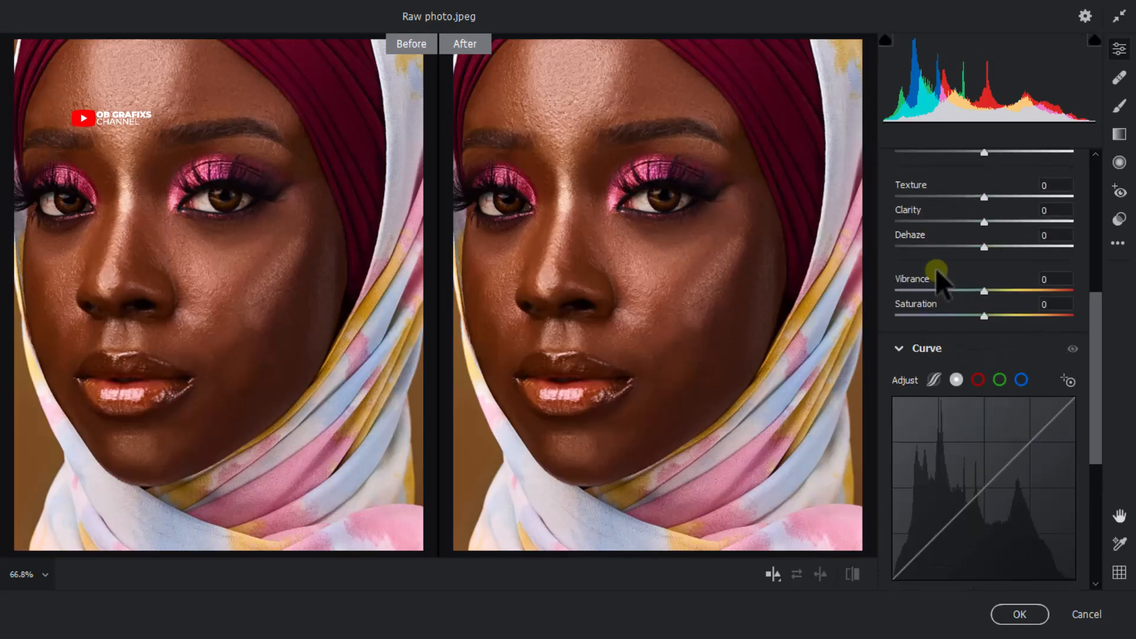
{"action": "scroll", "coordinate": [941, 296], "scroll_direction": "up", "scroll_amount": 4}
{"action": "scroll", "coordinate": [970, 344], "scroll_direction": "down", "scroll_amount": 2}
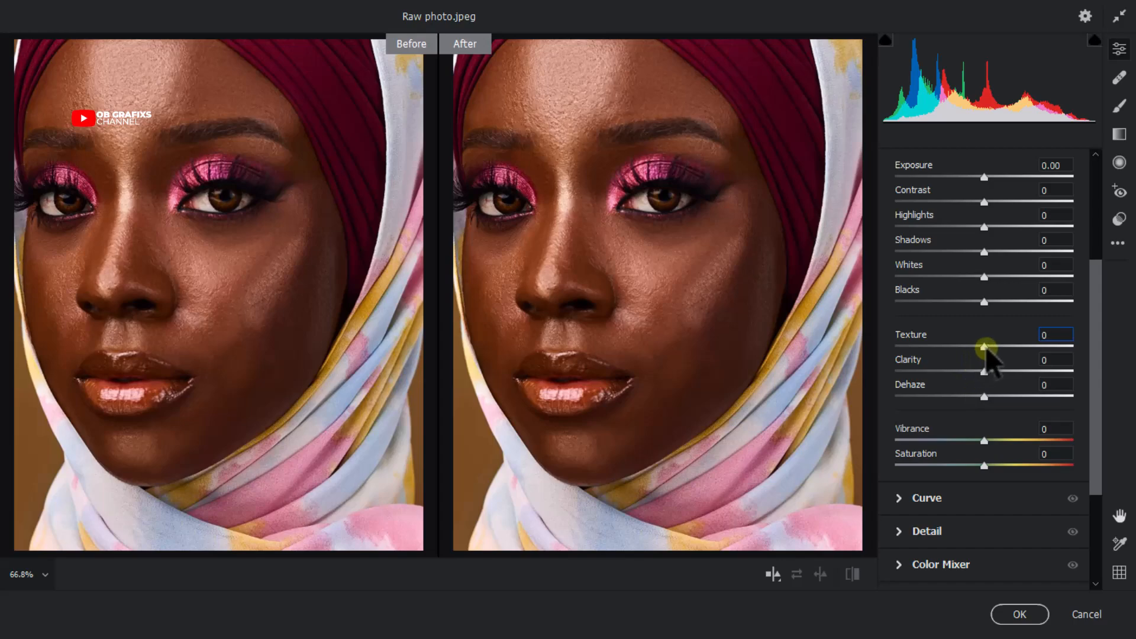
{"action": "left_click_drag", "start_coordinate": [985, 348], "coordinate": [933, 348]}
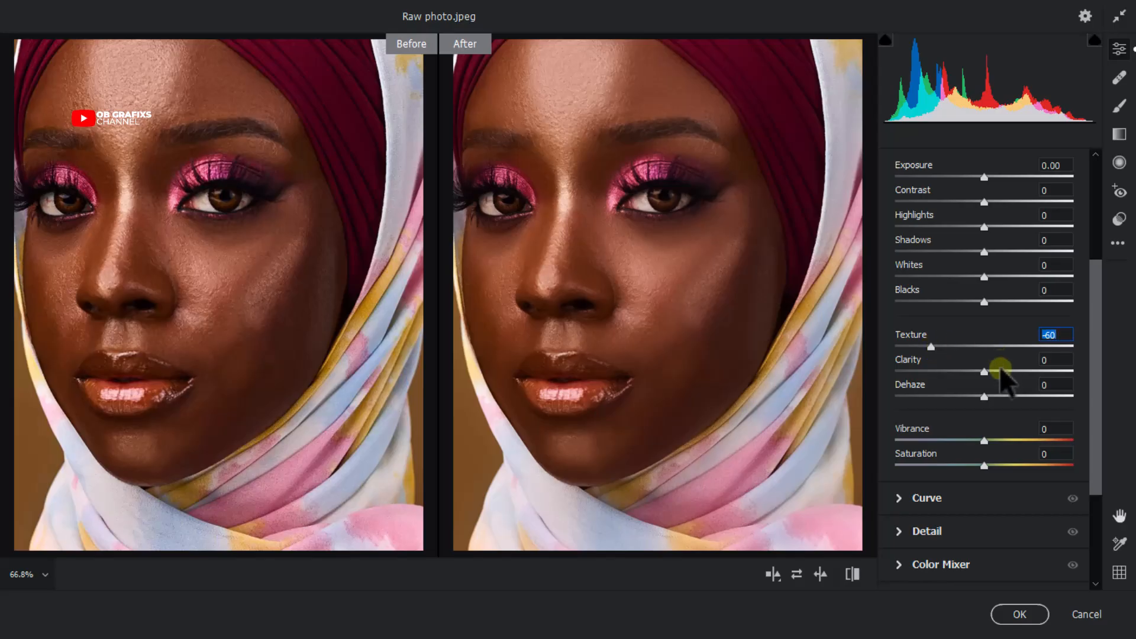
{"action": "mouse_move", "coordinate": [984, 373]}
{"action": "left_mouse_down"}
{"action": "mouse_move", "coordinate": [1000, 374]}
{"action": "mouse_move", "coordinate": [968, 373]}
{"action": "mouse_move", "coordinate": [977, 386]}
{"action": "left_mouse_up"}
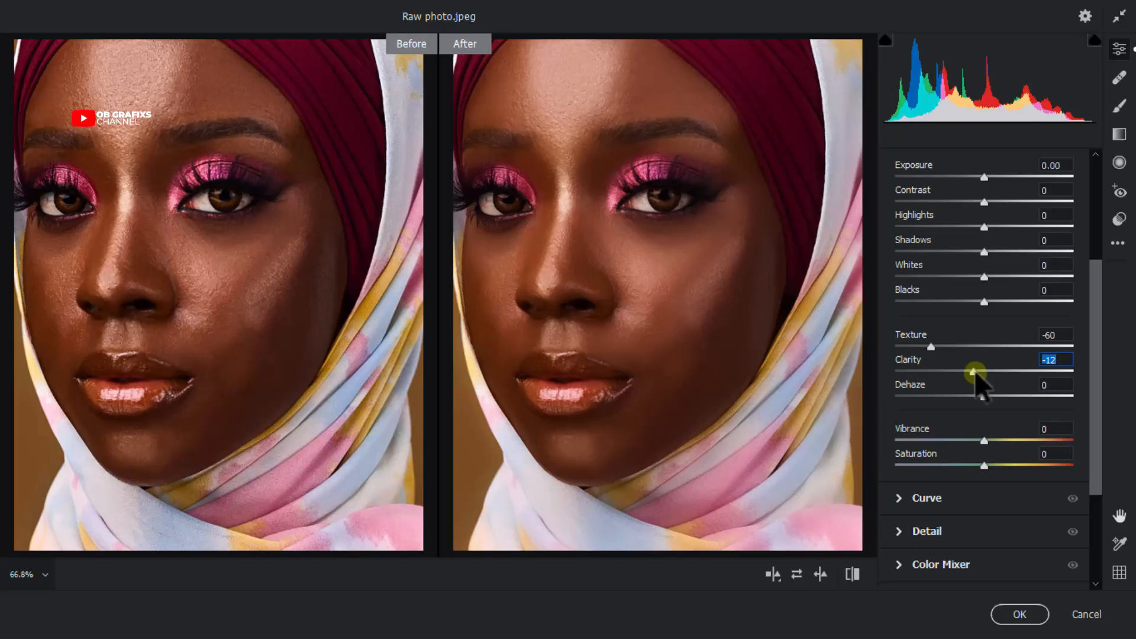
Raise Exposure to +0.30 and apply the Camera Raw Filter
{"action": "scroll", "coordinate": [982, 367], "scroll_direction": "up", "scroll_amount": 3}
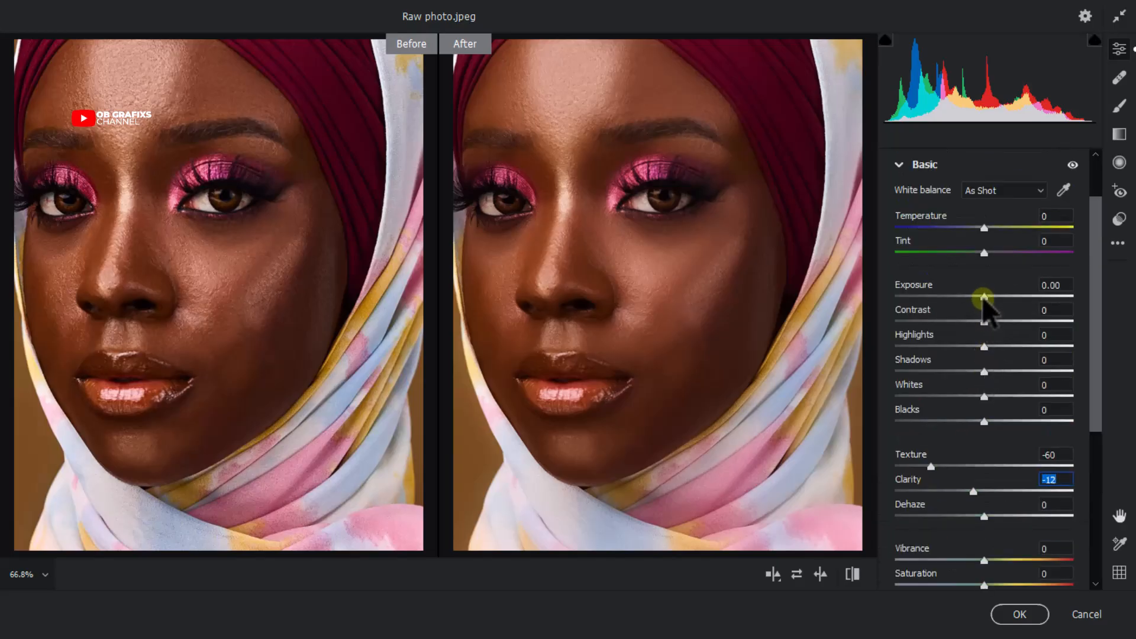
{"action": "left_click_drag", "start_coordinate": [986, 298], "coordinate": [989, 300]}
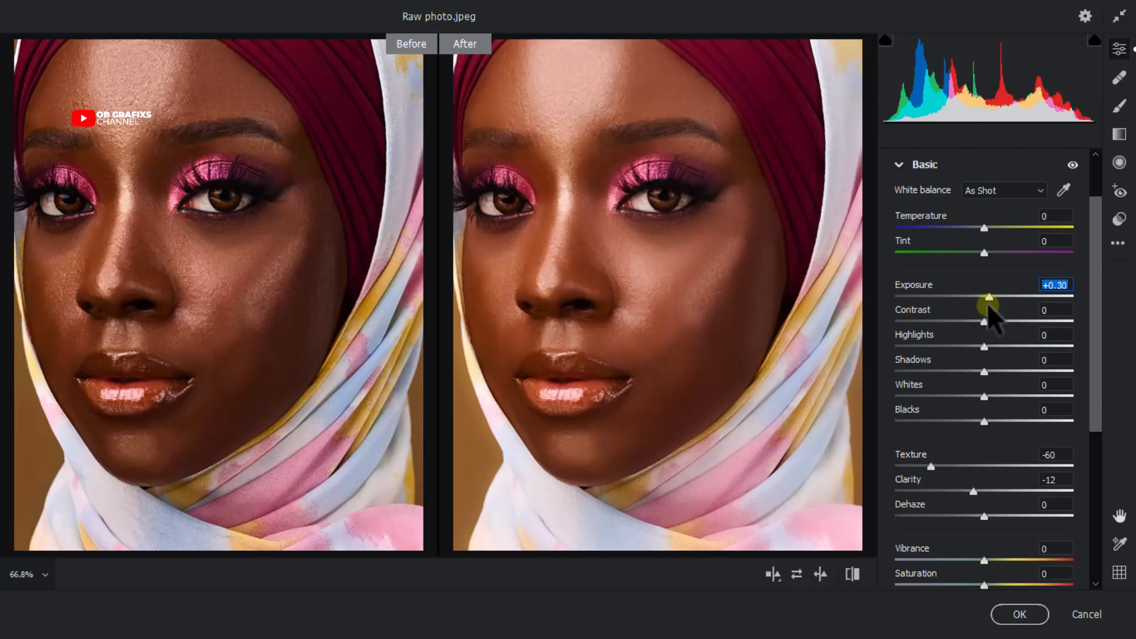
{"action": "left_click", "coordinate": [1013, 616]}
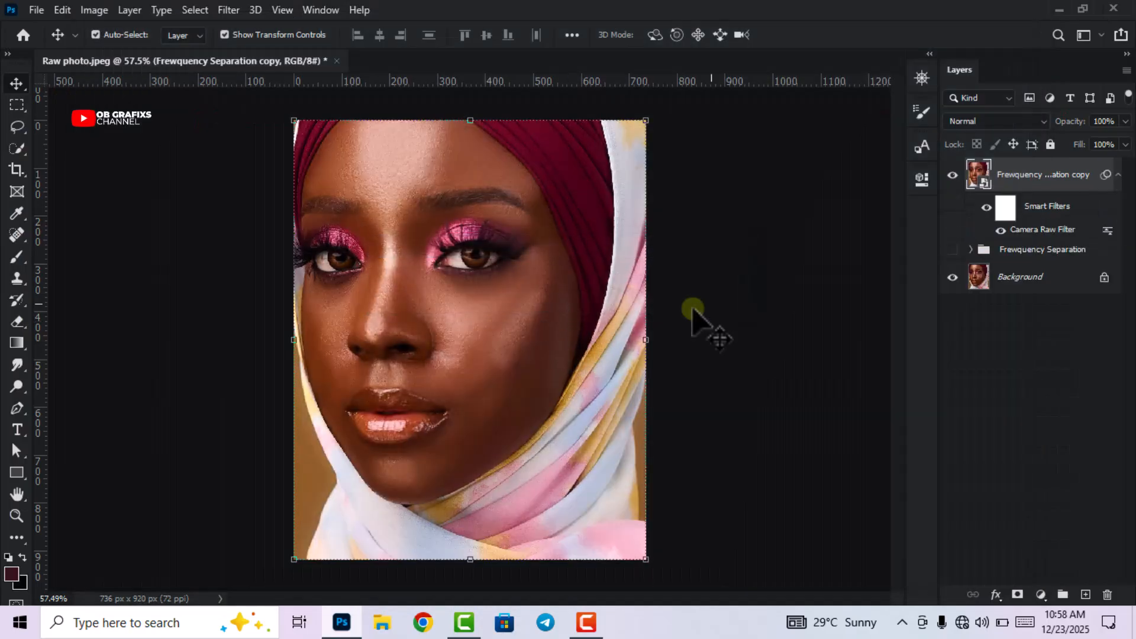
Compare the finished portrait with the original by toggling the visibility of the filtered smart object
{"action": "left_click", "coordinate": [732, 294]}
{"action": "scroll", "coordinate": [459, 235], "scroll_direction": "down", "scroll_amount": 3}
{"action": "scroll", "coordinate": [451, 235], "scroll_direction": "up", "scroll_amount": 2}
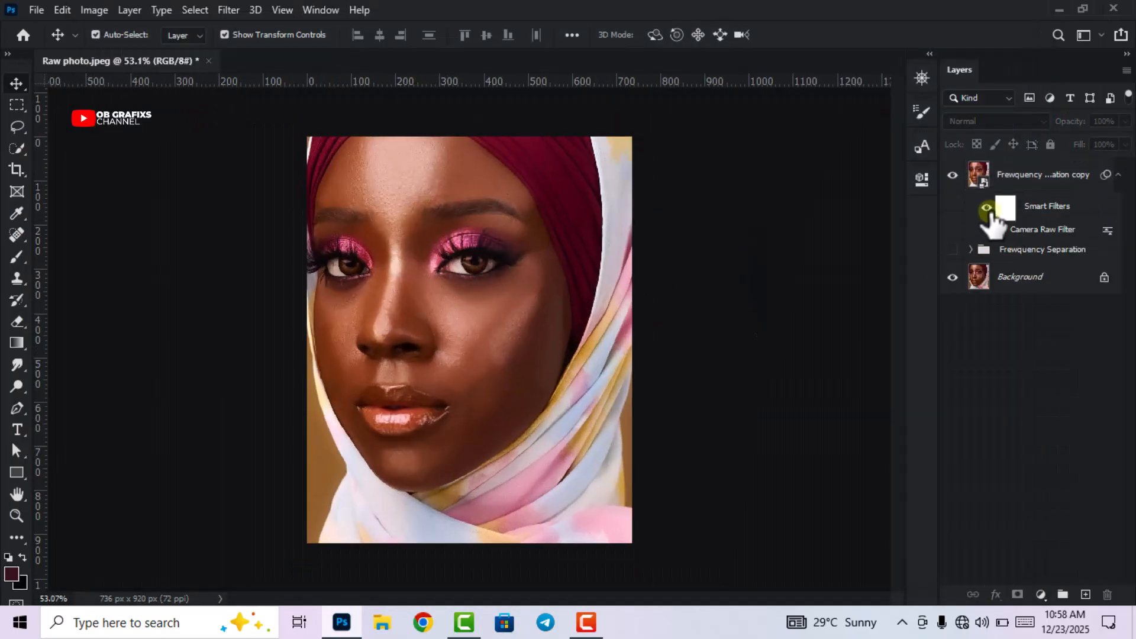
{"action": "left_click", "coordinate": [953, 175]}
{"action": "left_click", "coordinate": [953, 175]}
{"action": "left_click", "coordinate": [953, 175]}
{"action": "left_click", "coordinate": [953, 175]}
{"action": "left_click", "coordinate": [953, 175]}
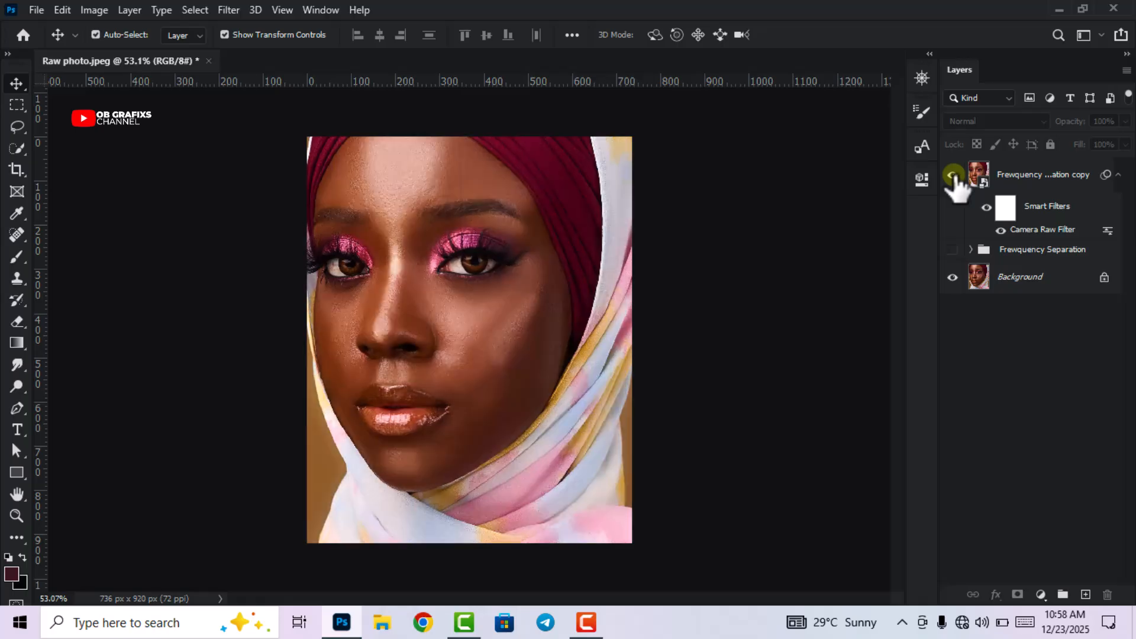